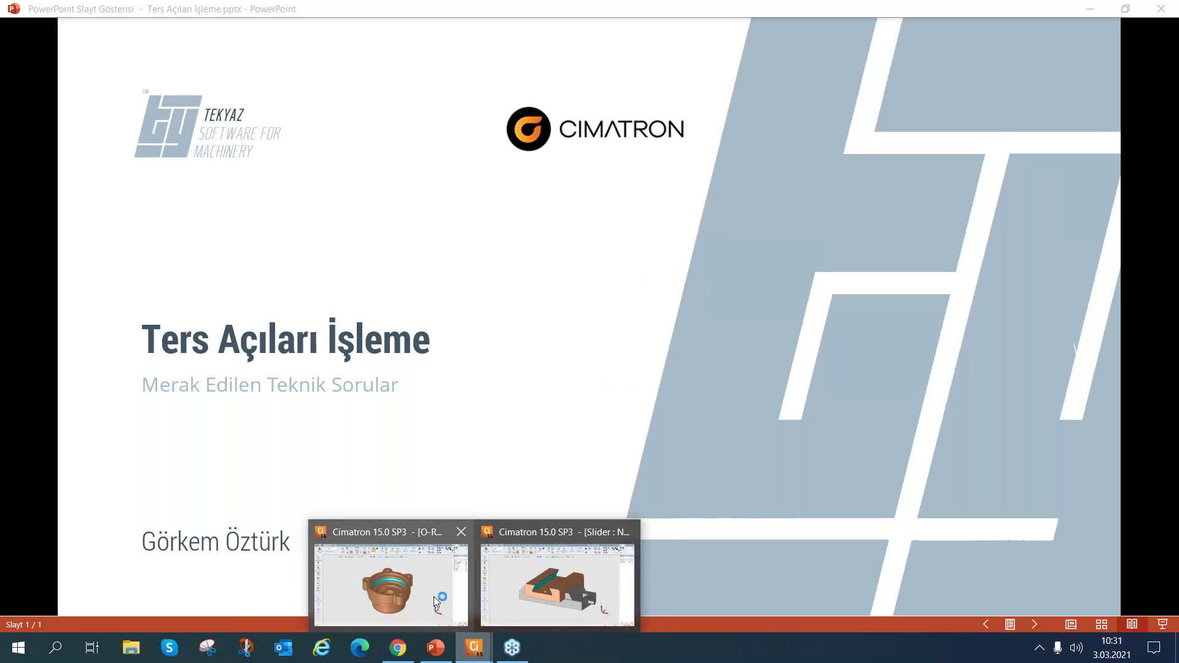
Bring the O-Ring part forward and toggle Dynamic Section on, then off again
click(426, 586)
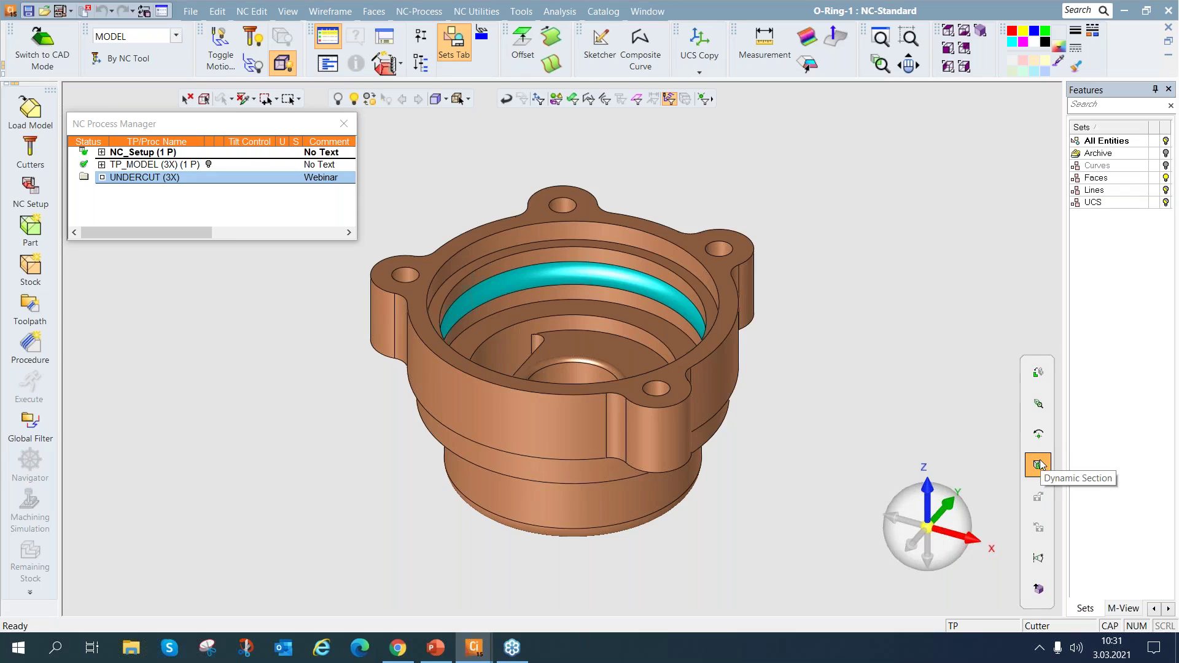
click(1038, 465)
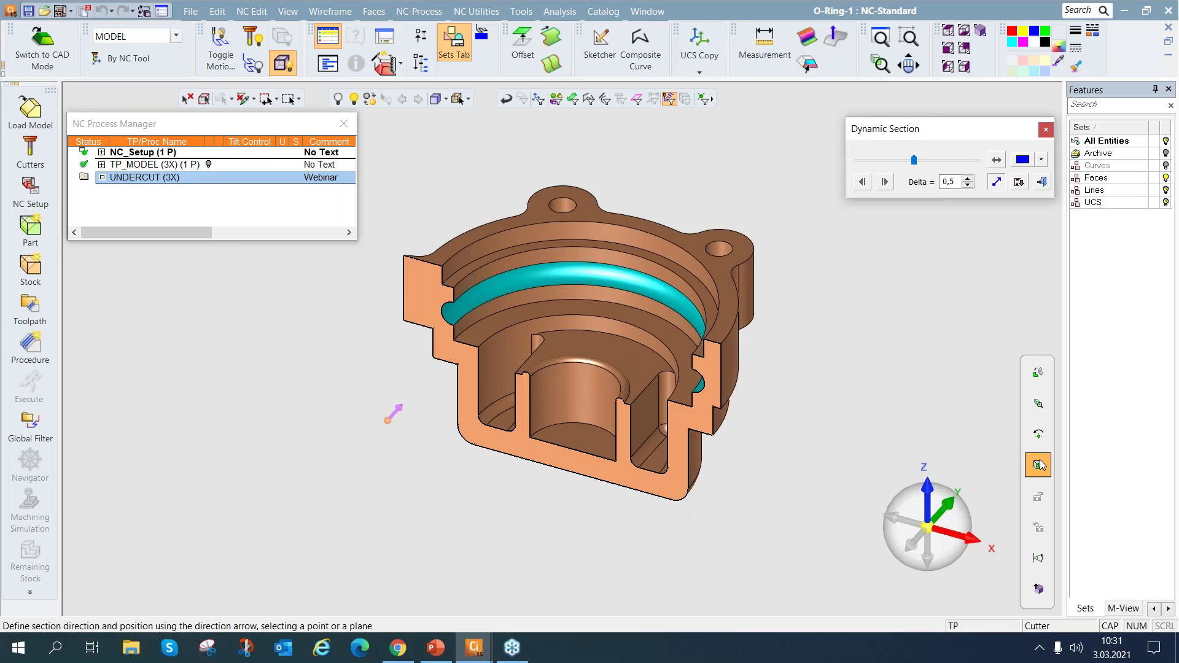
click(1038, 465)
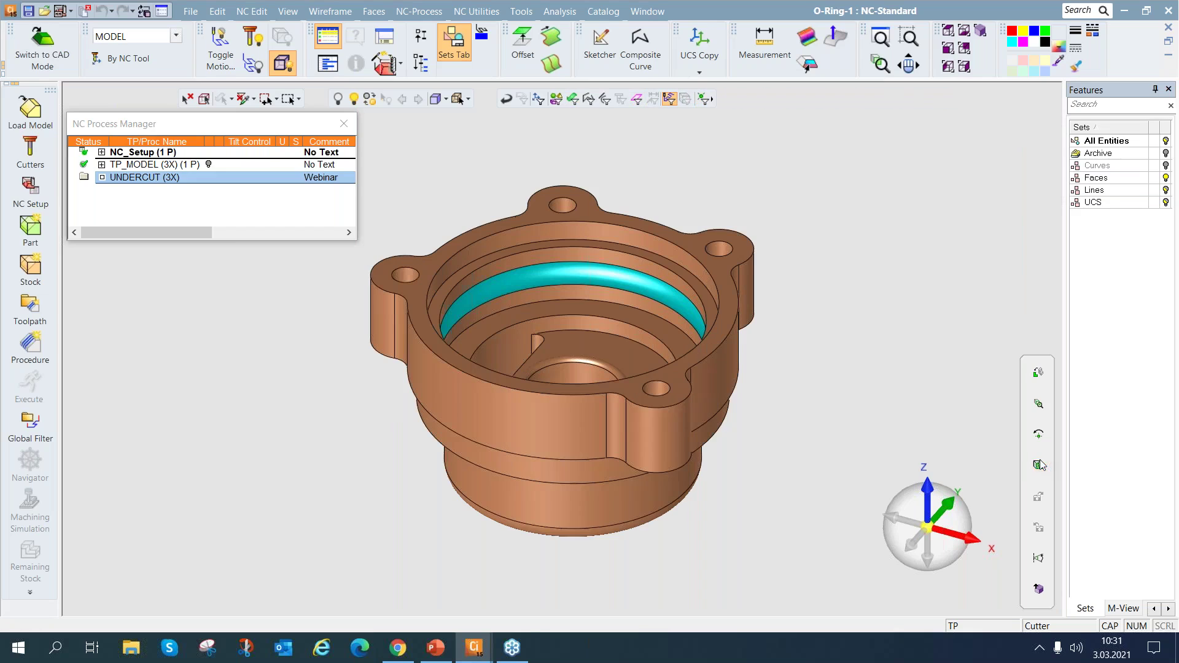
mouse_move(474, 647)
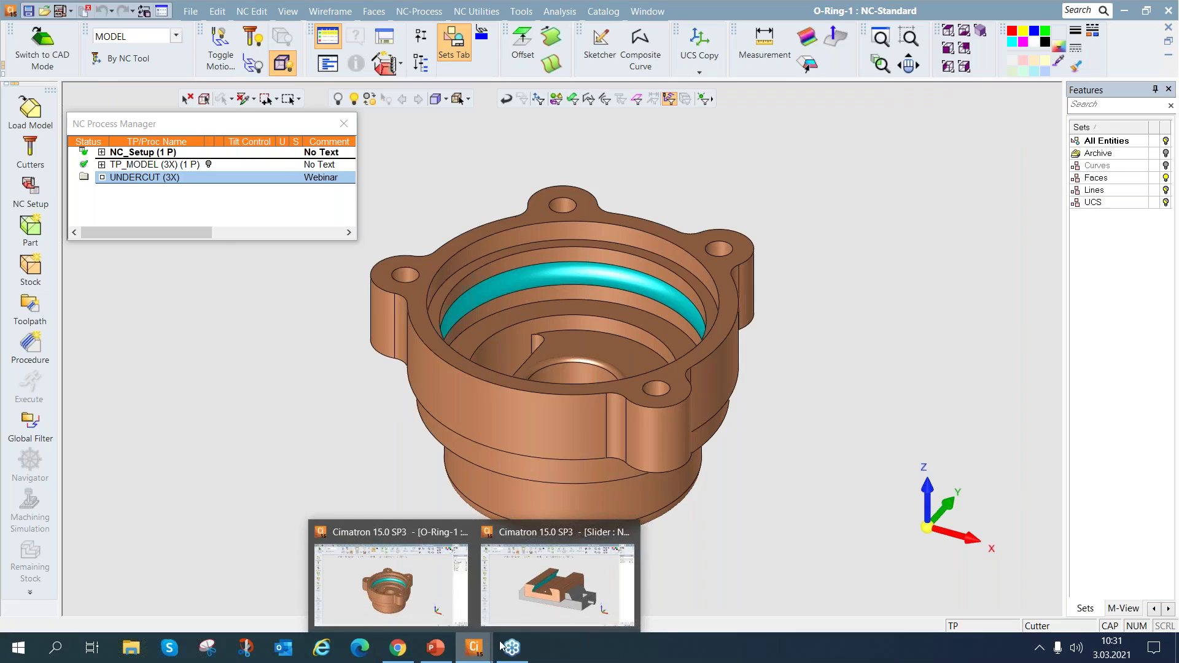
click(534, 601)
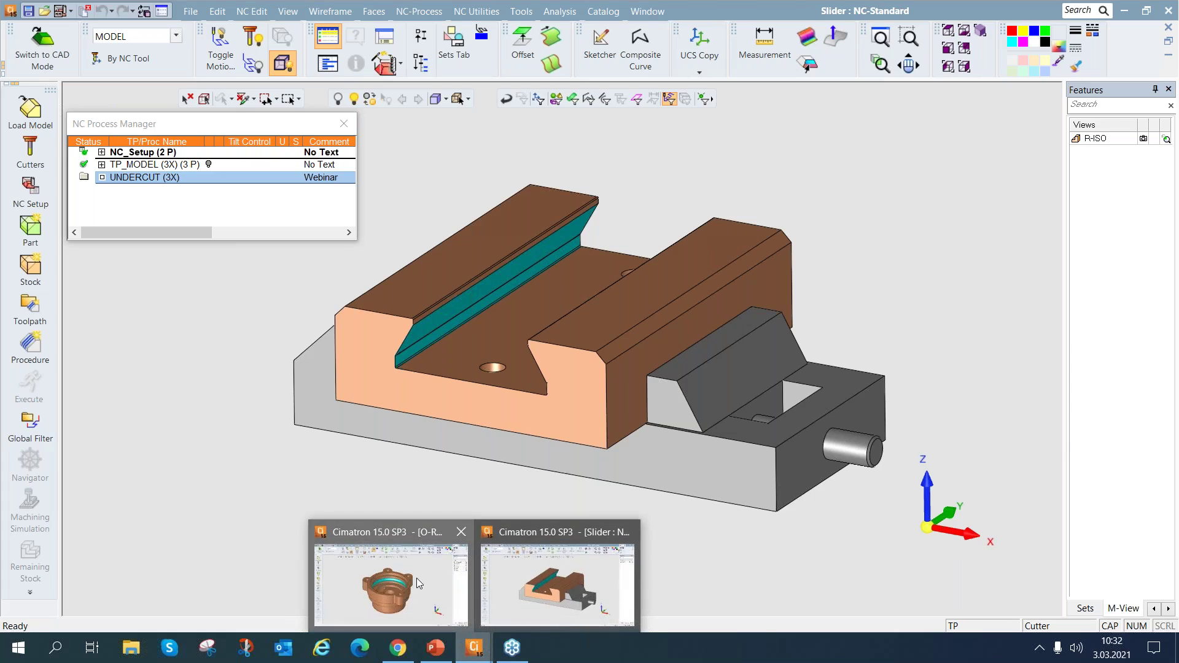
click(420, 583)
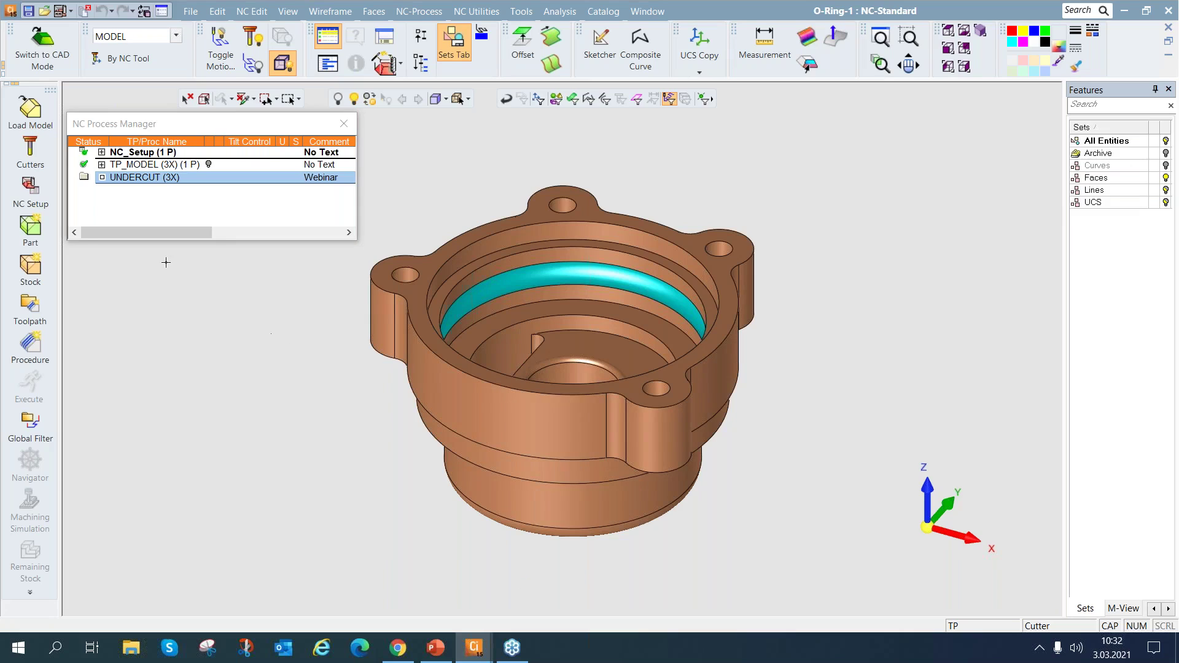
click(30, 148)
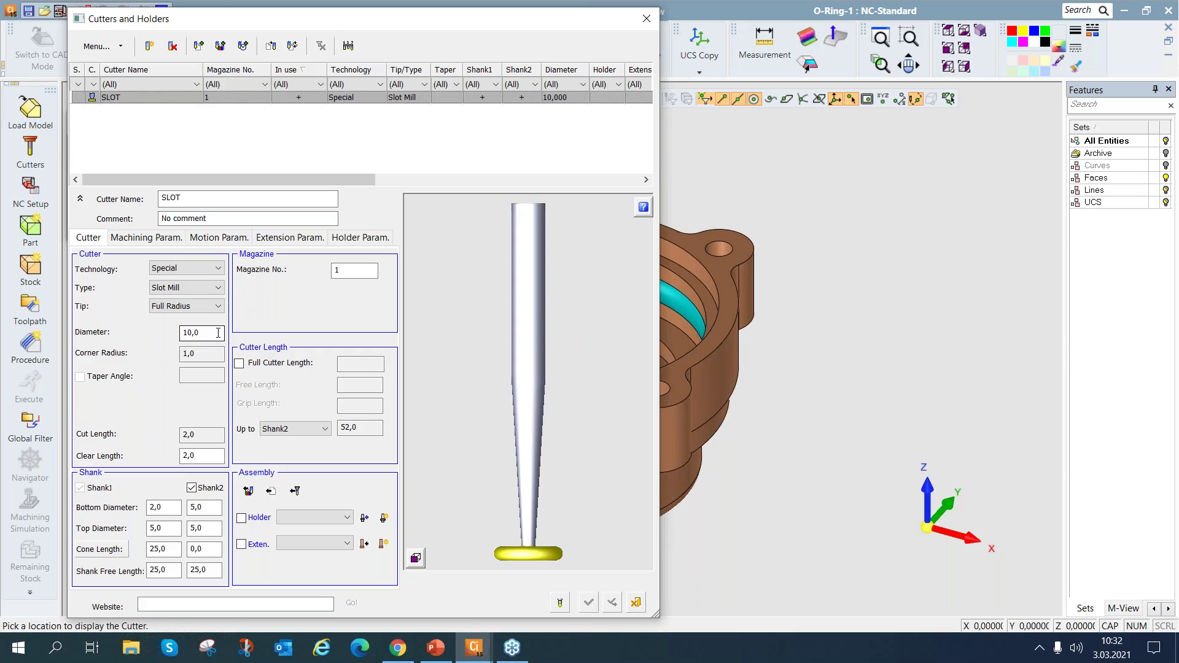
click(637, 27)
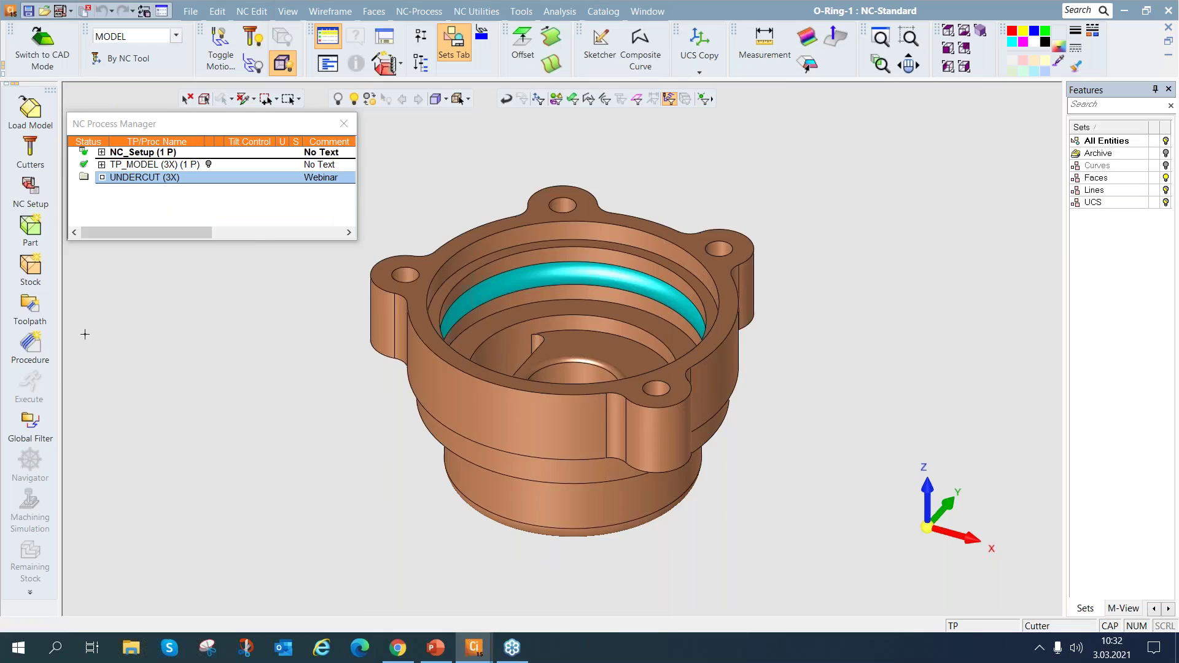
click(30, 344)
Create a Local 3X procedure under Local Operations and open its 3X Local Control Panel
click(153, 209)
click(263, 123)
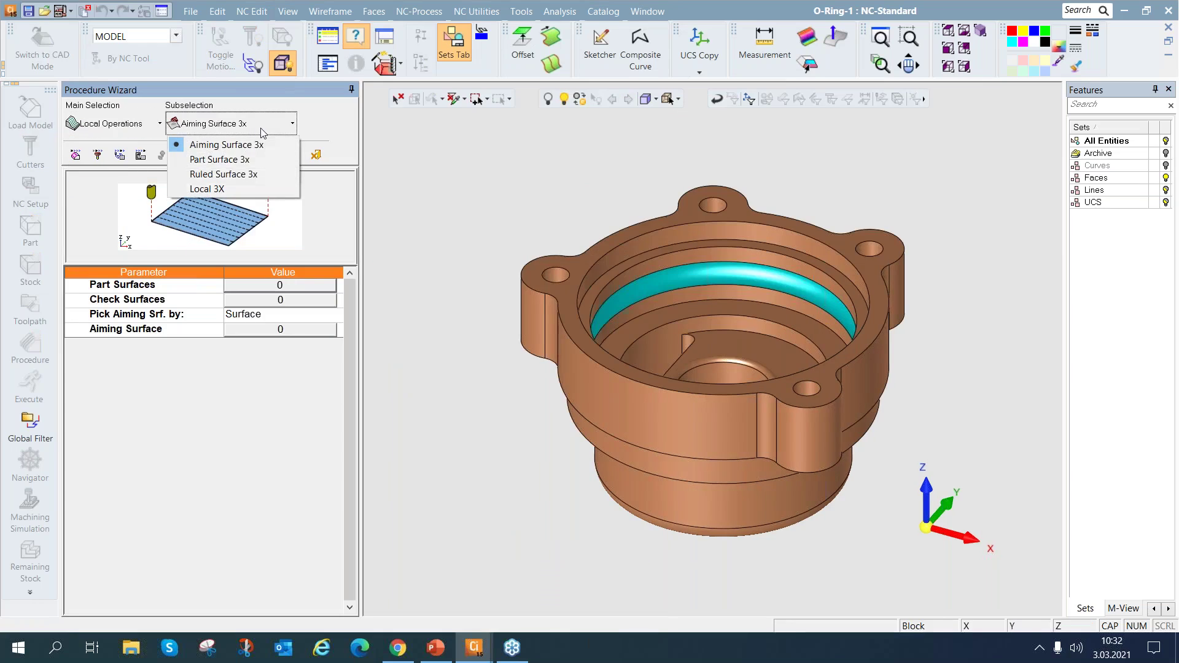
click(271, 189)
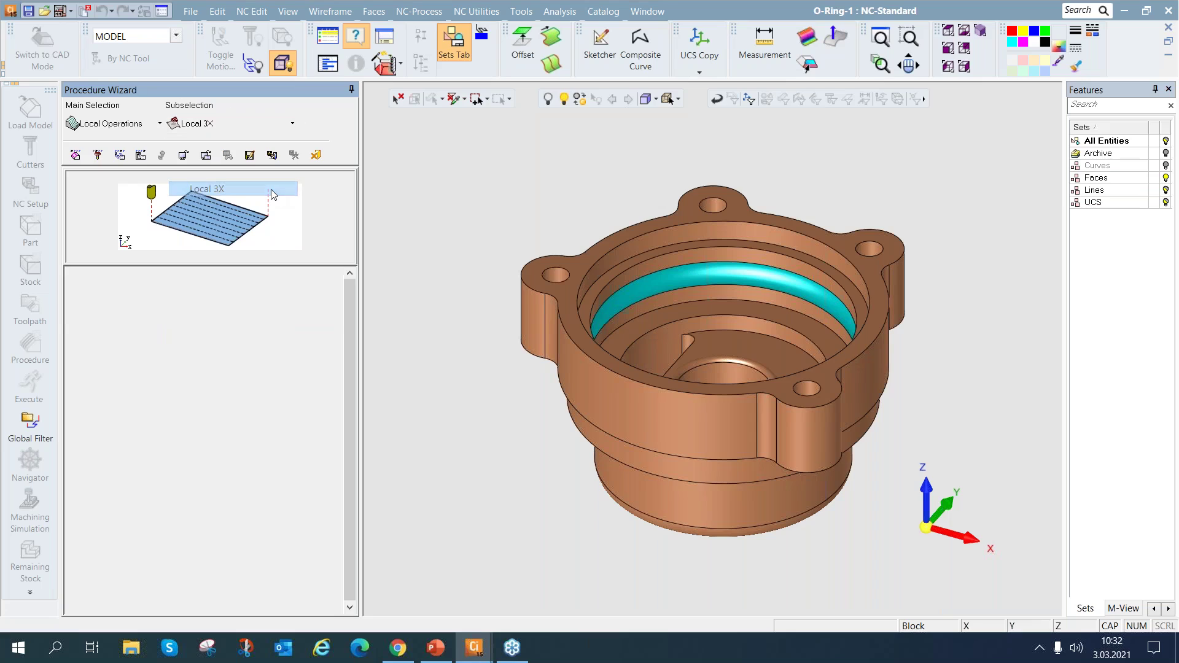
click(120, 155)
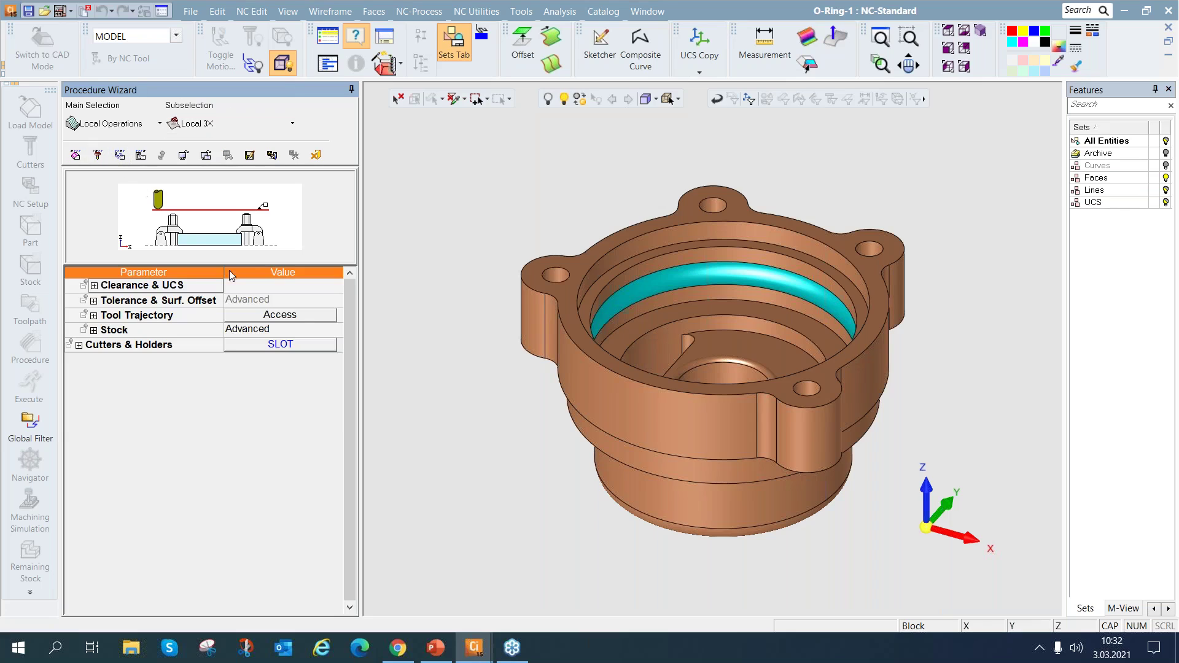
click(300, 318)
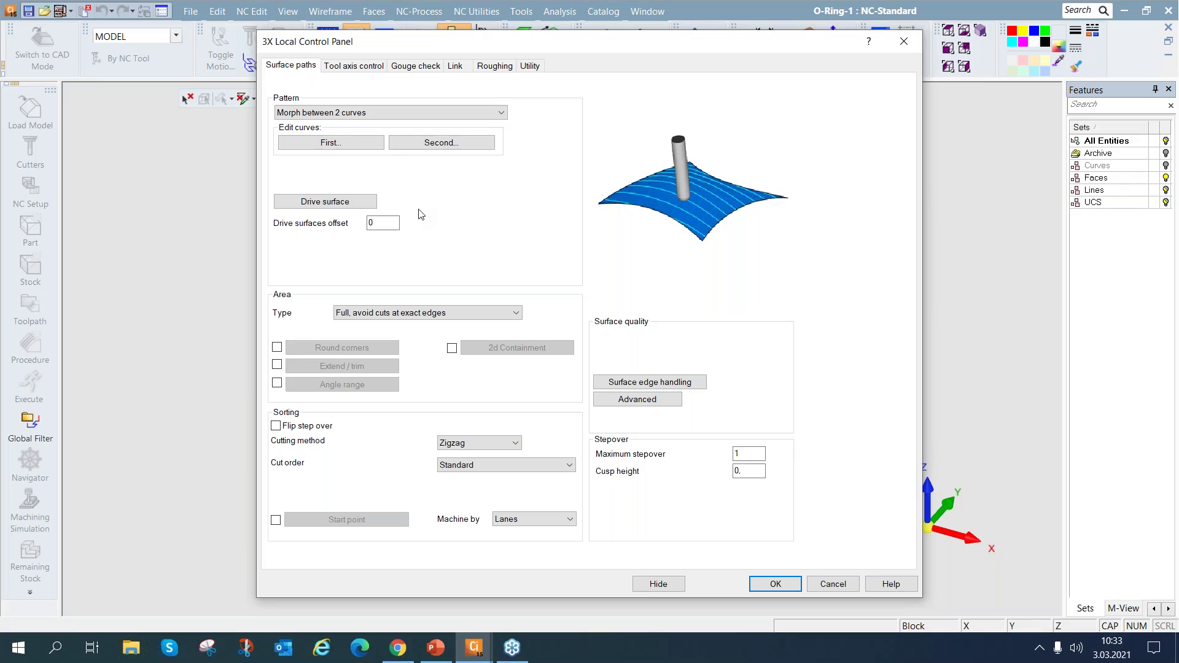
click(356, 68)
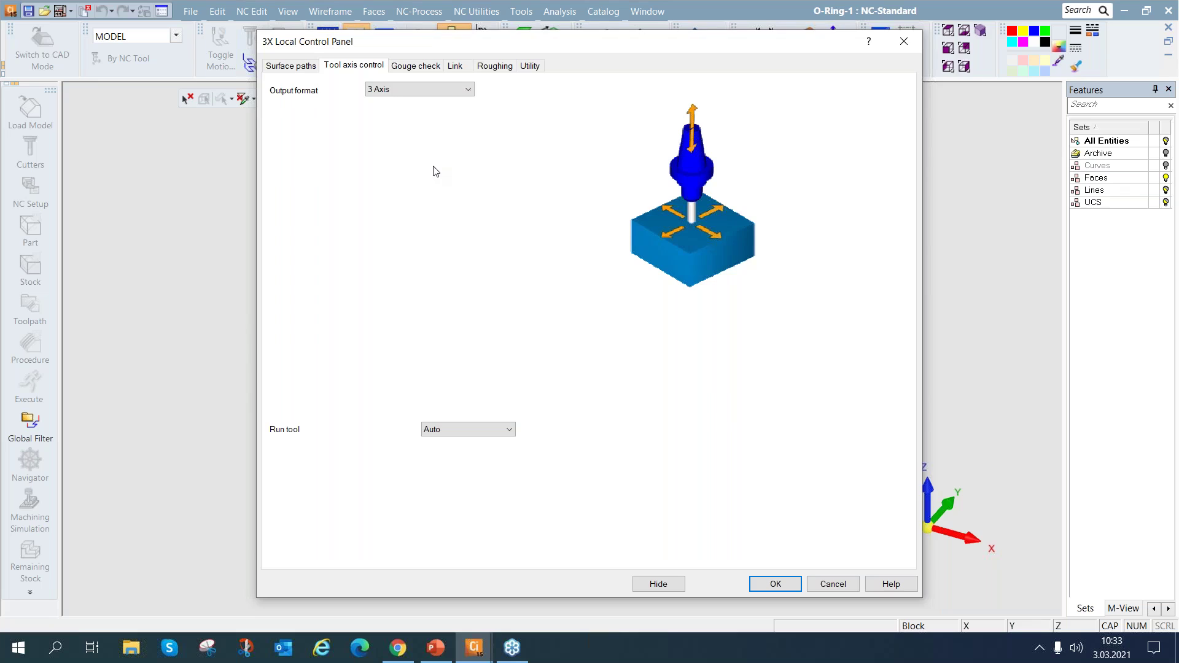
click(434, 69)
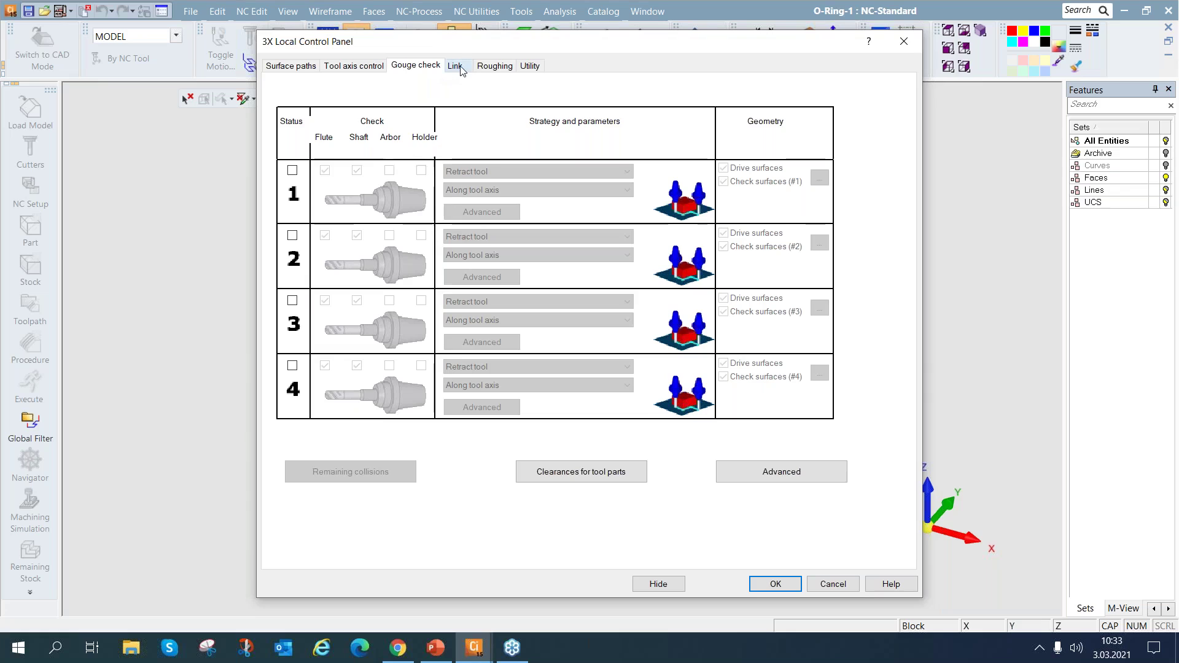
click(457, 66)
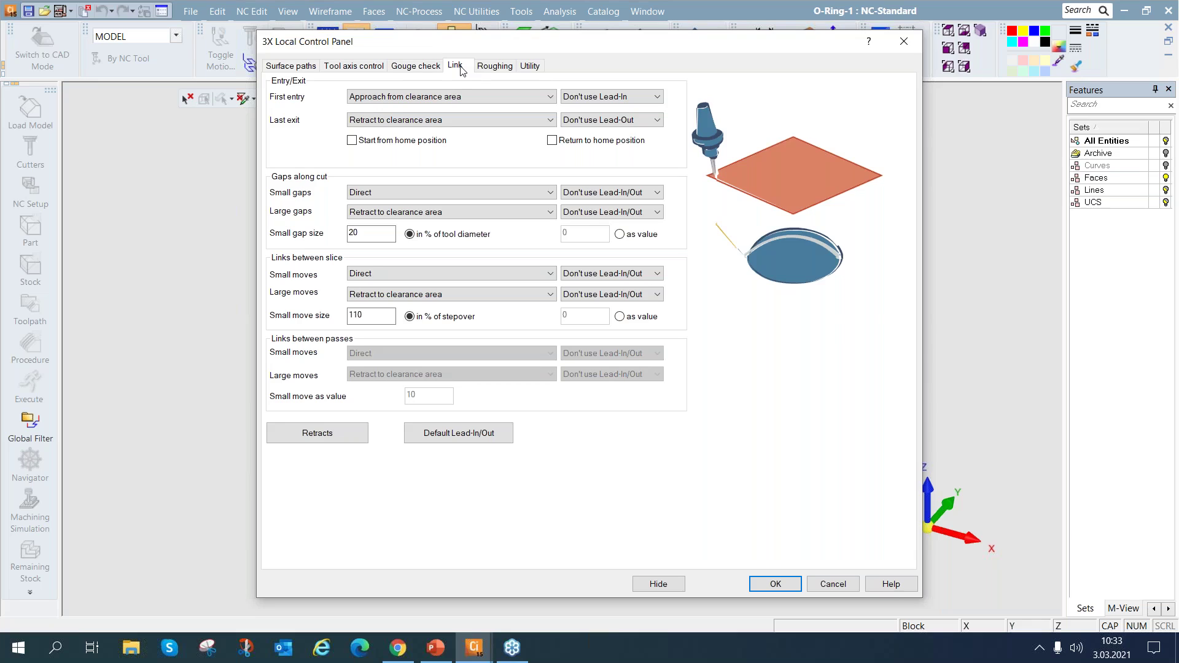
click(493, 71)
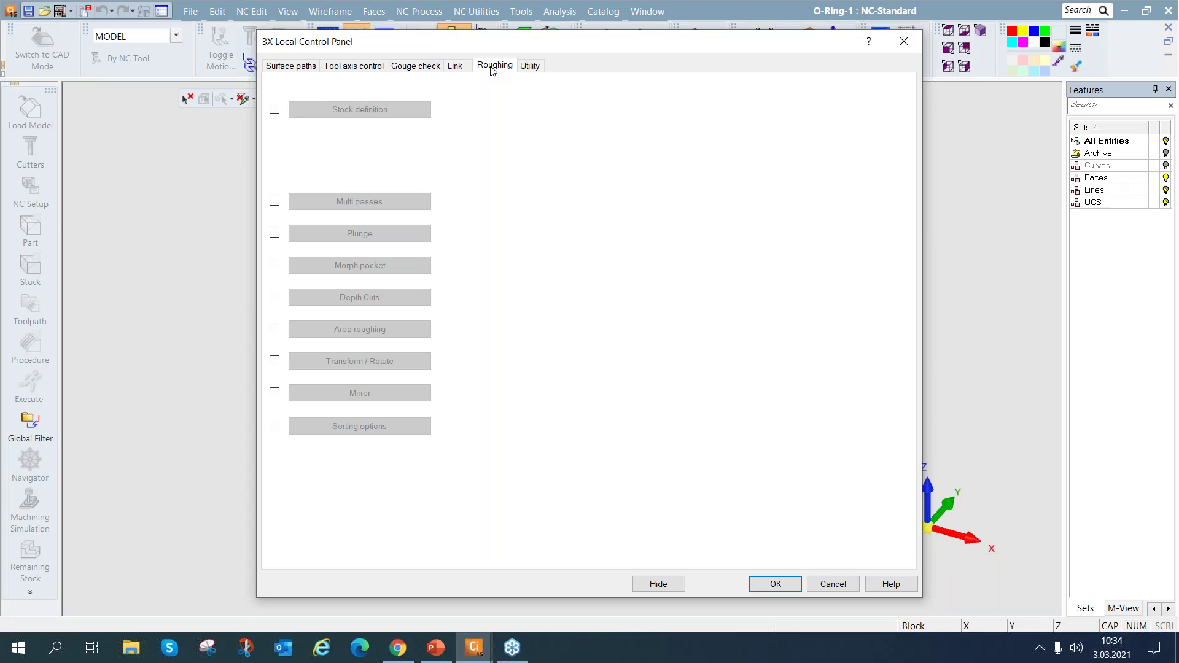
click(530, 68)
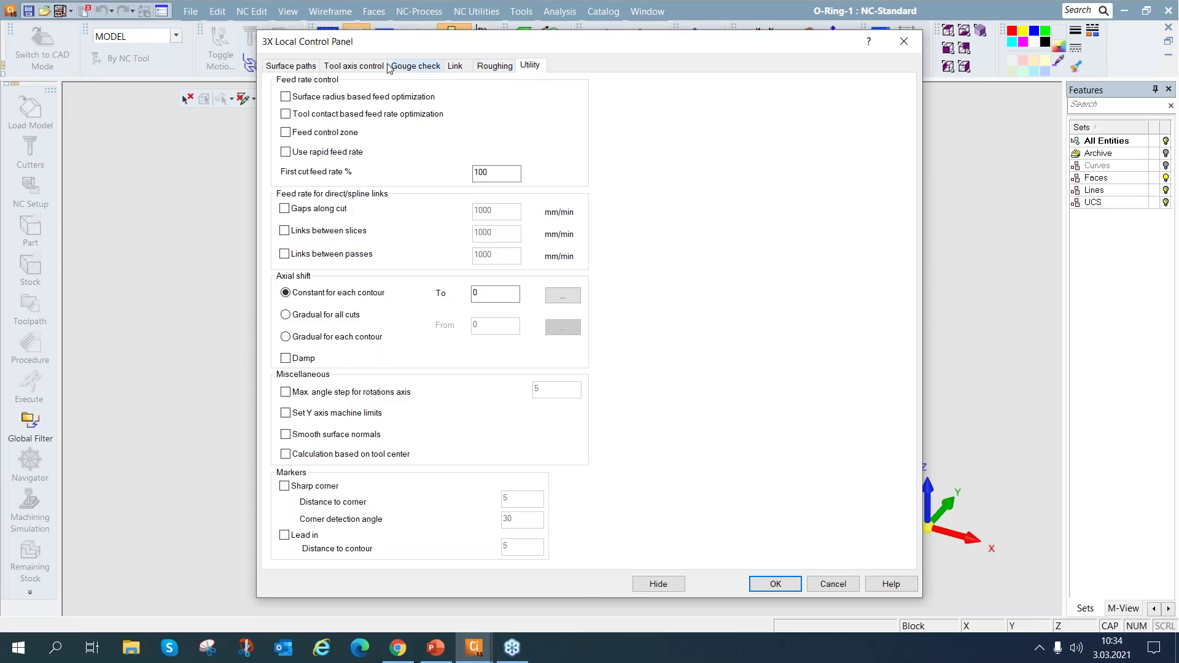
click(301, 67)
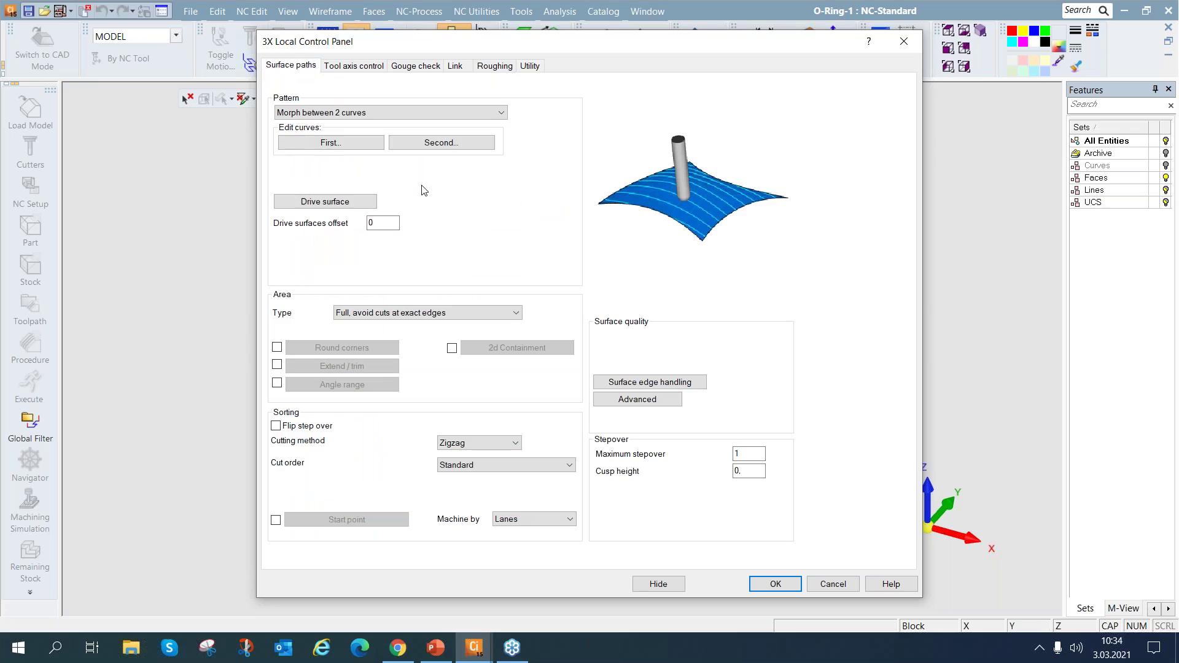
Use constant-Z Parallel cuts driven by the O-ring groove's torus face
click(406, 113)
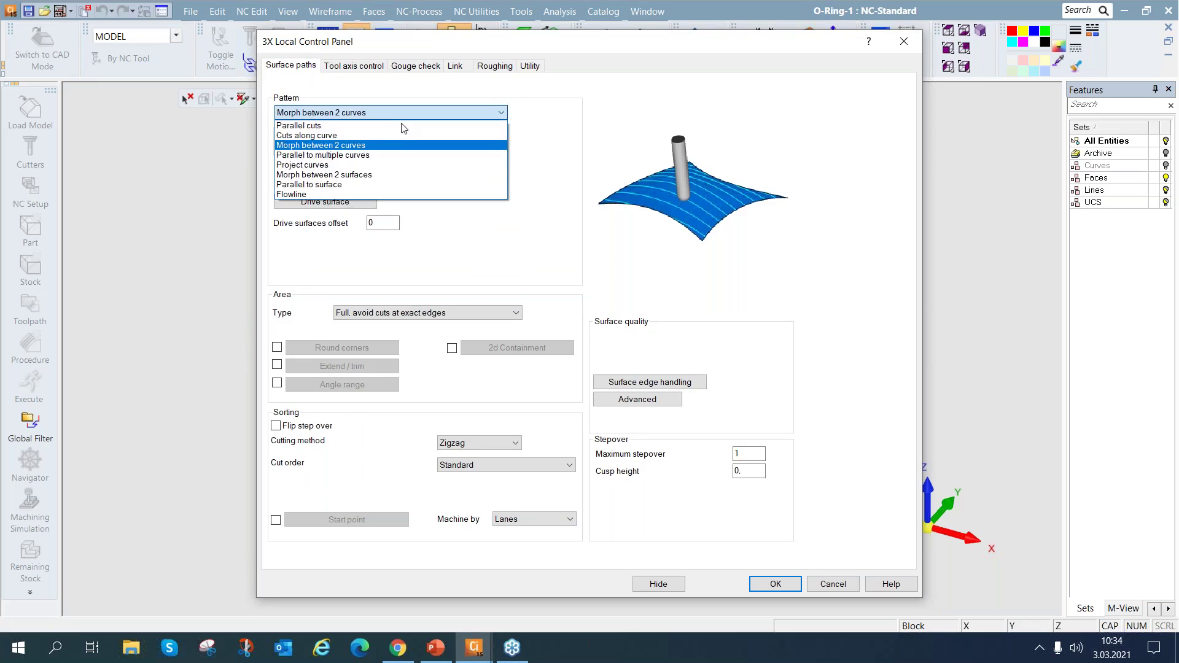
click(404, 127)
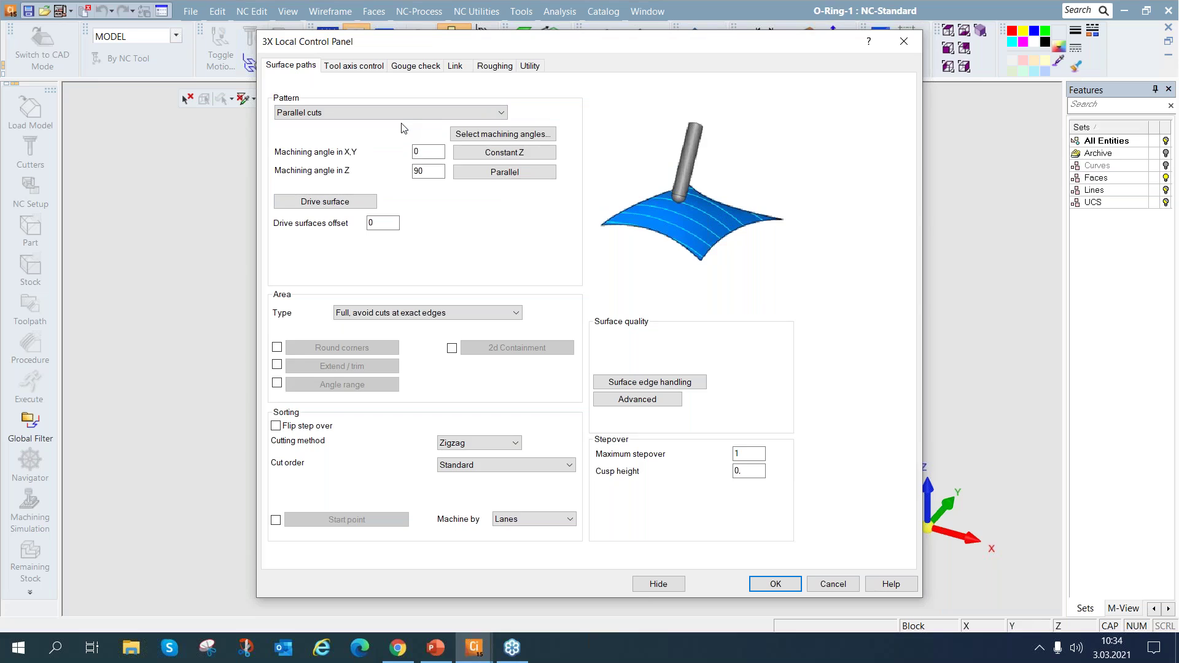
click(471, 157)
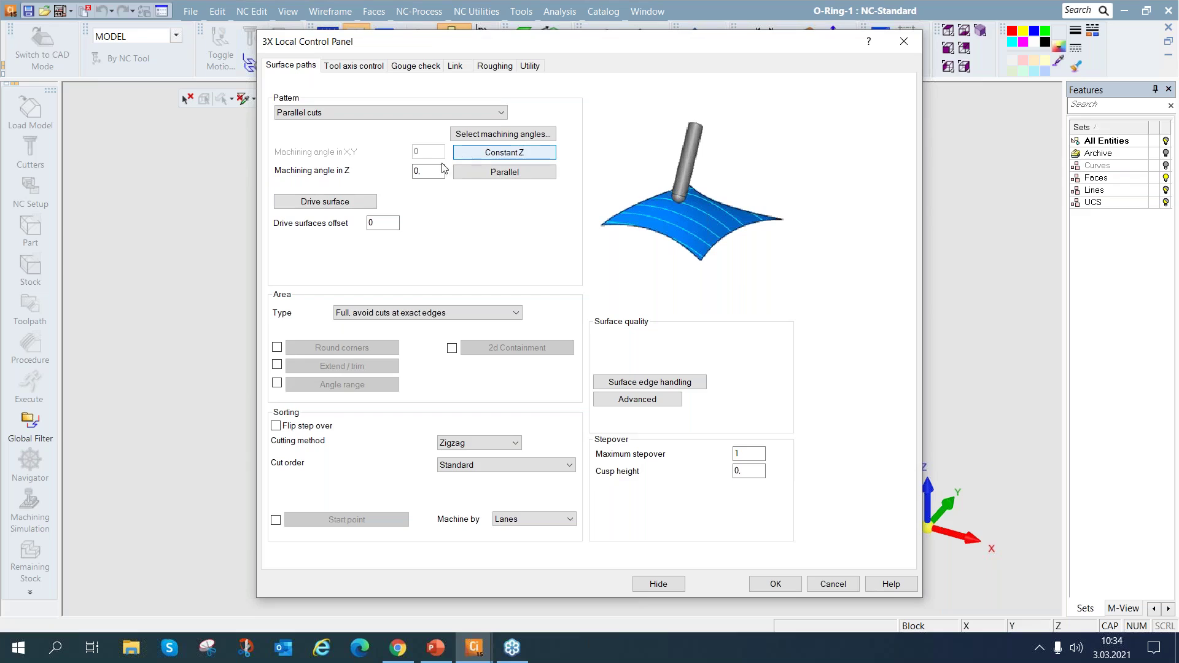
click(361, 209)
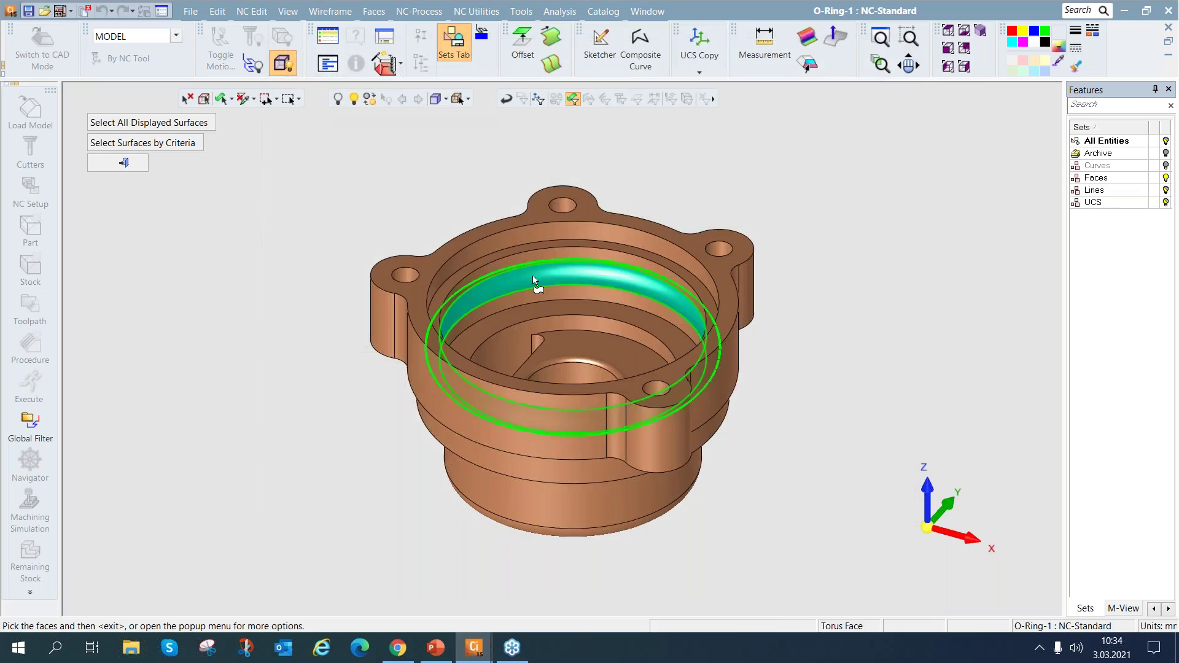
click(532, 275)
middle_click(541, 278)
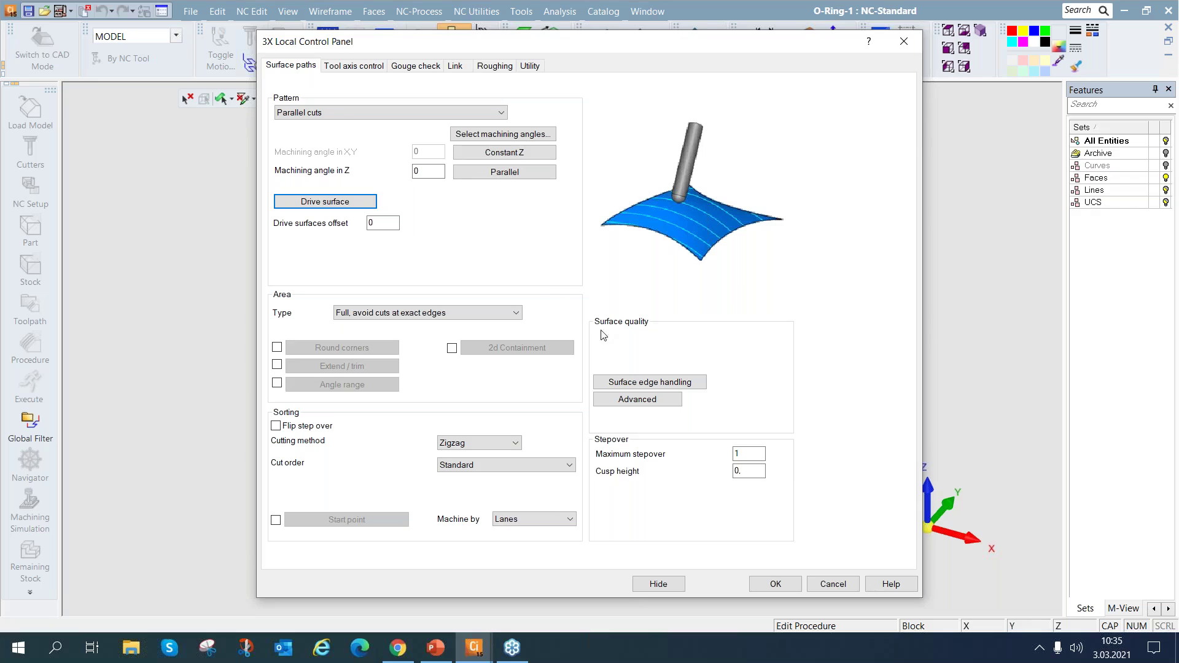
Try the Spiral, One way and Zigzag cutting methods, then settle on Spiral
click(749, 450)
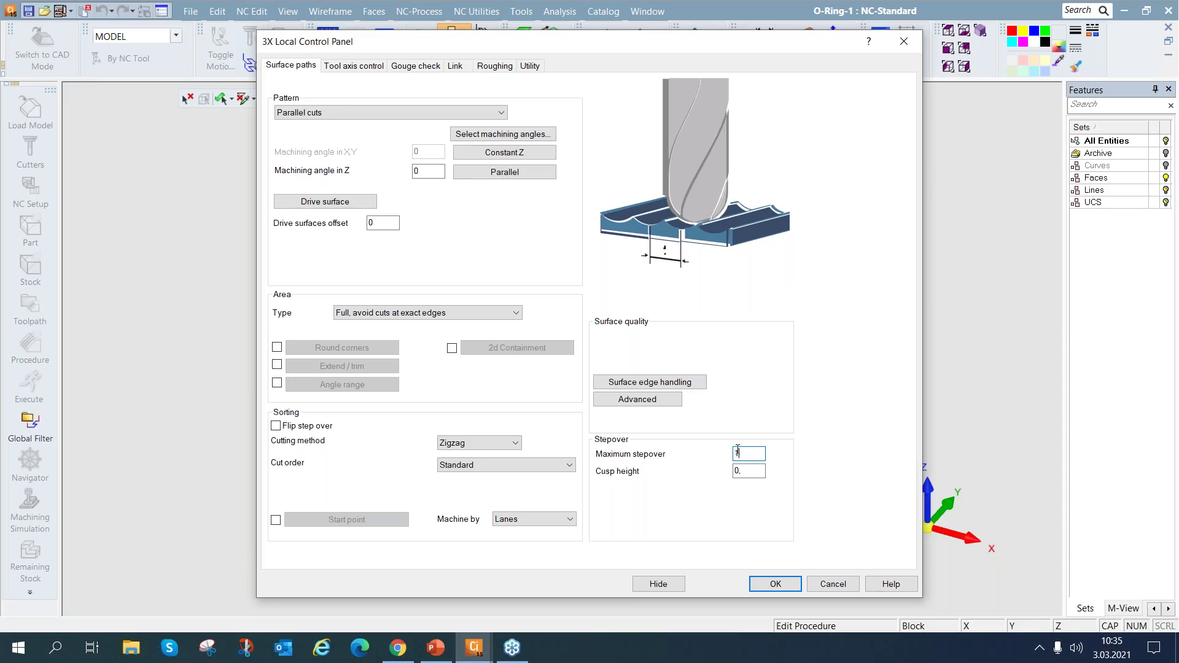
click(514, 442)
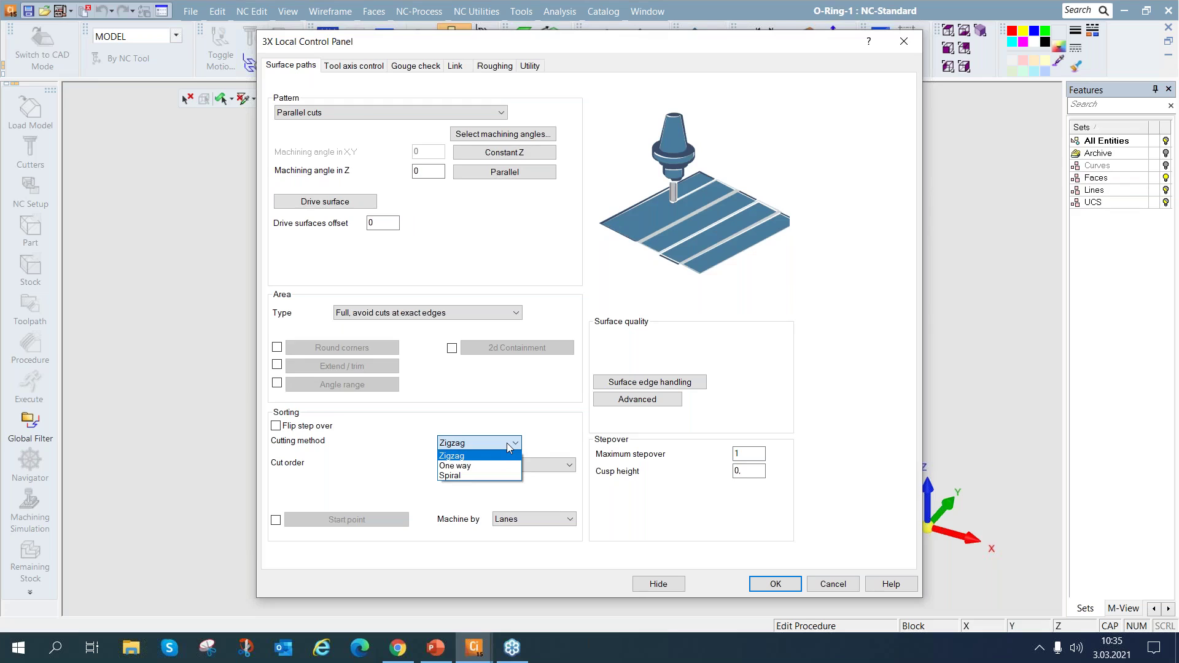
click(515, 477)
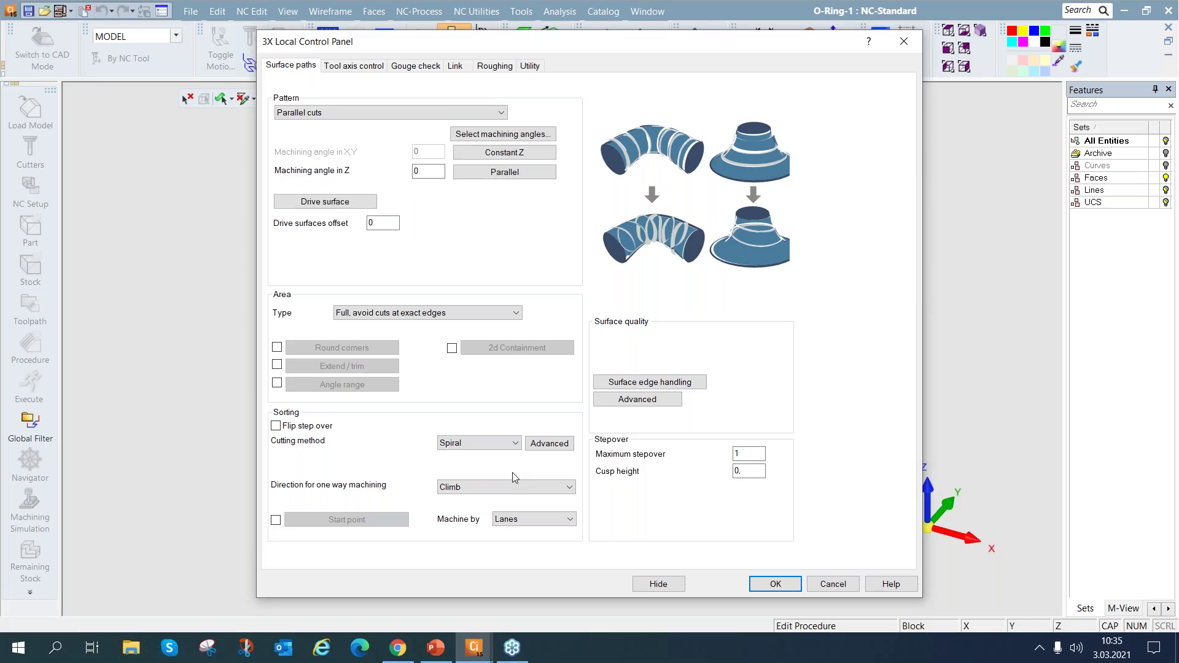
click(515, 447)
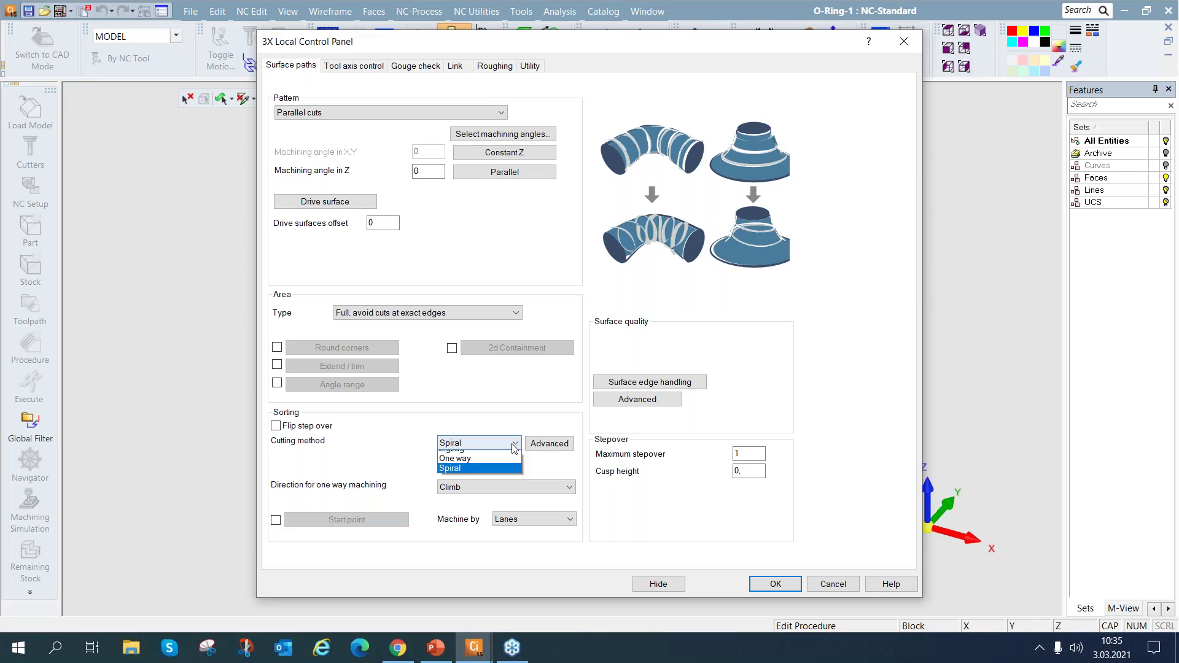
click(515, 459)
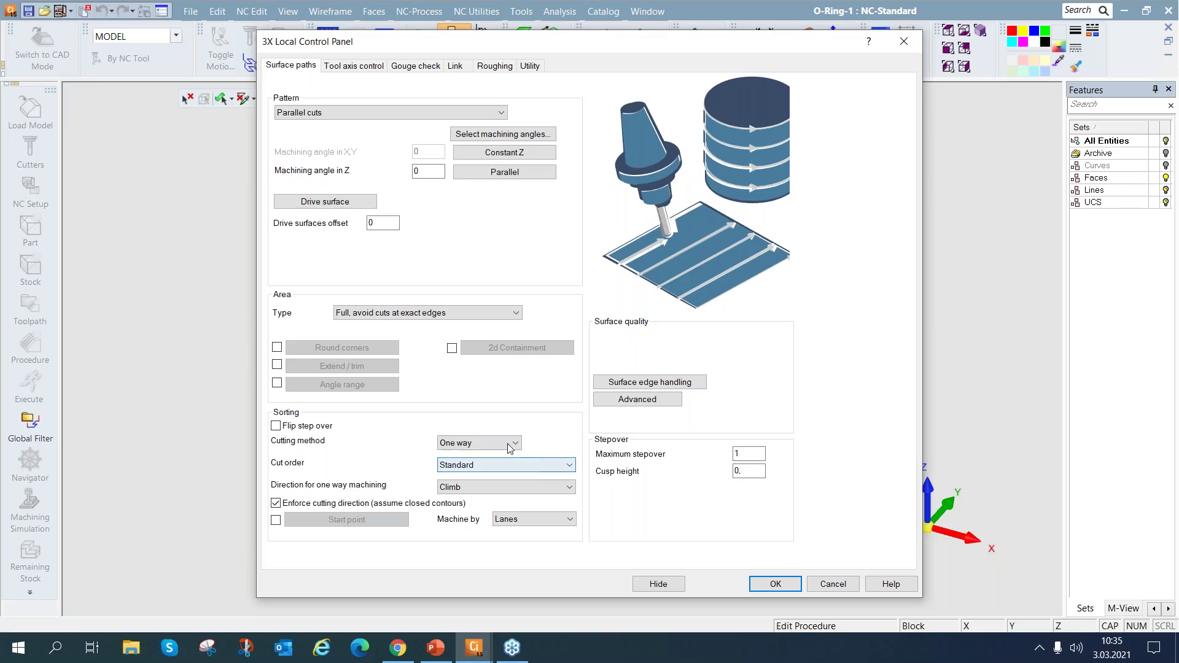
click(509, 444)
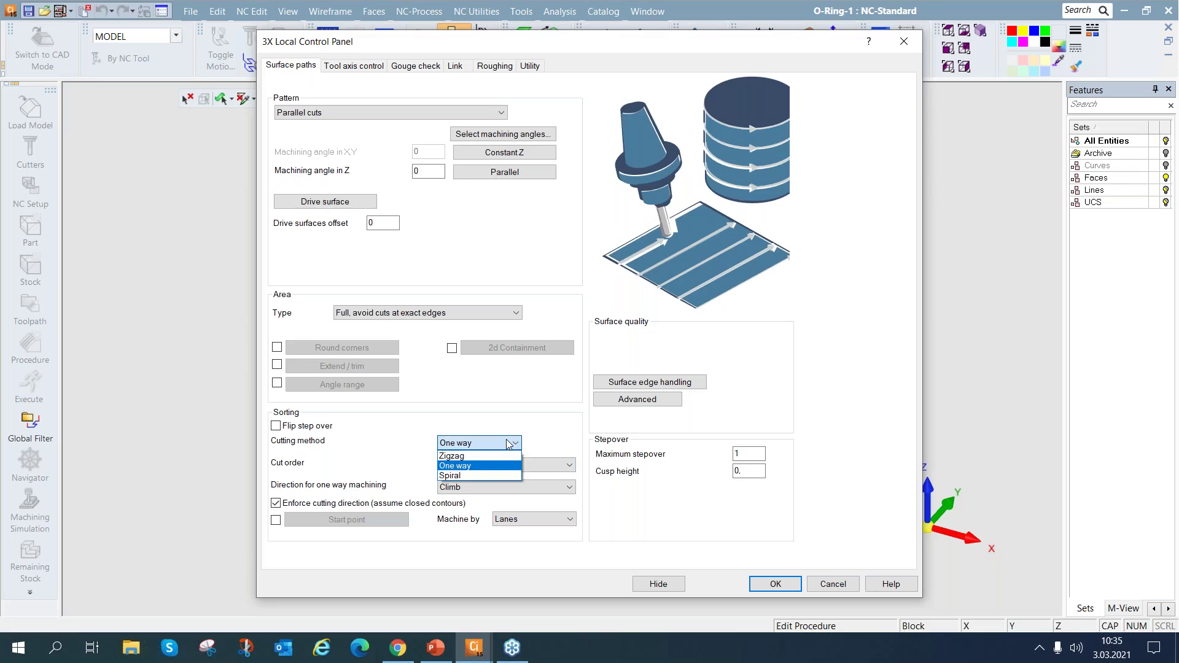
click(506, 455)
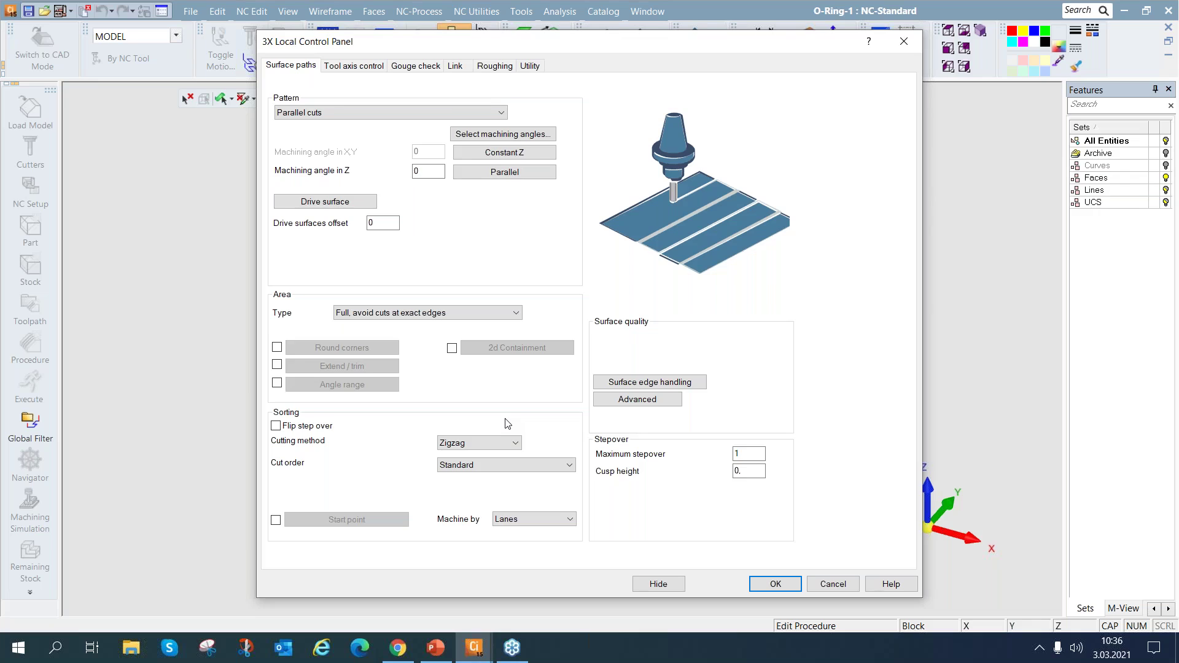
click(514, 445)
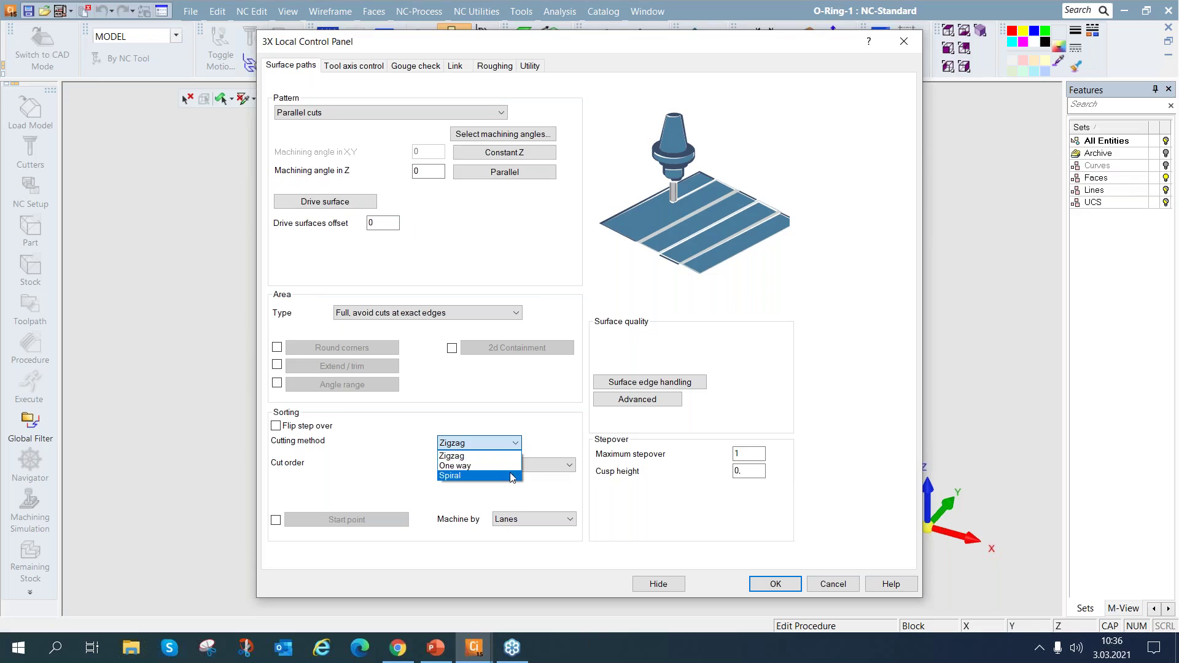
click(511, 476)
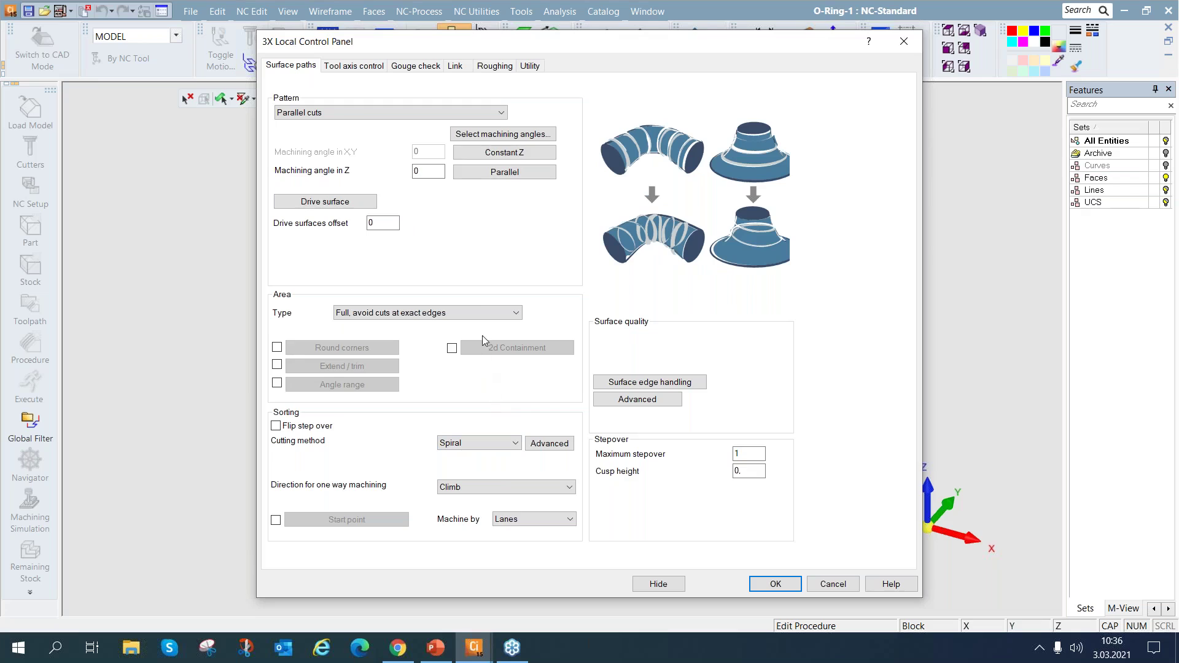
click(481, 313)
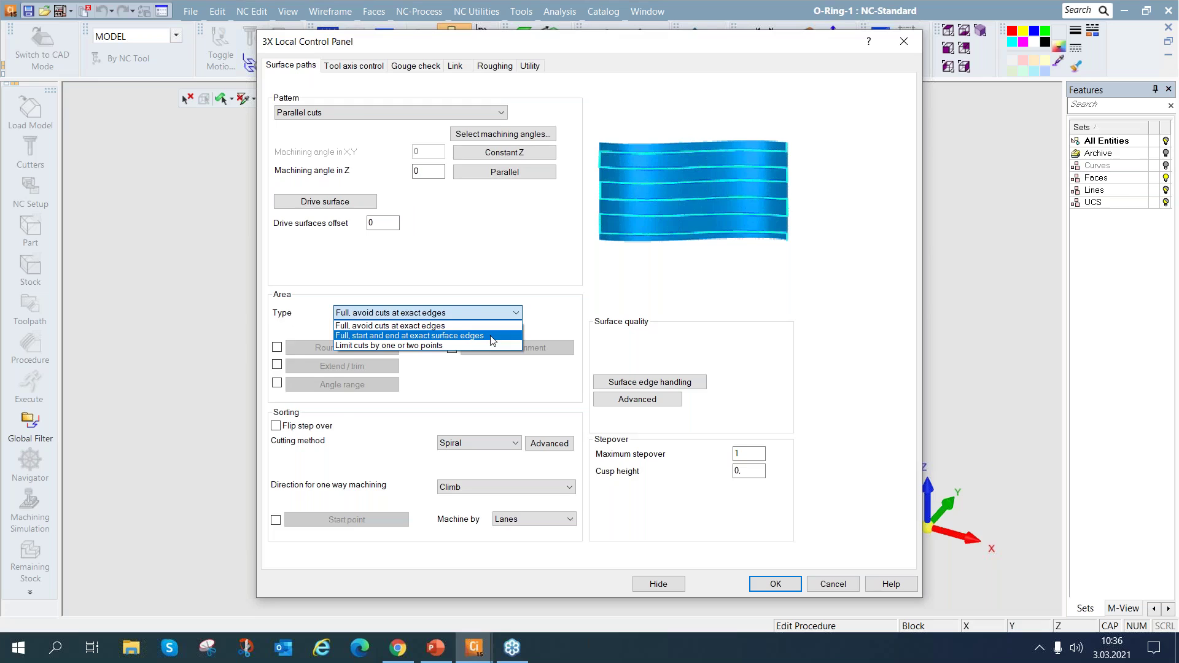
Set Area Type to 'Full, start and end at exact surface edges' and compute Local-3X_7
click(493, 336)
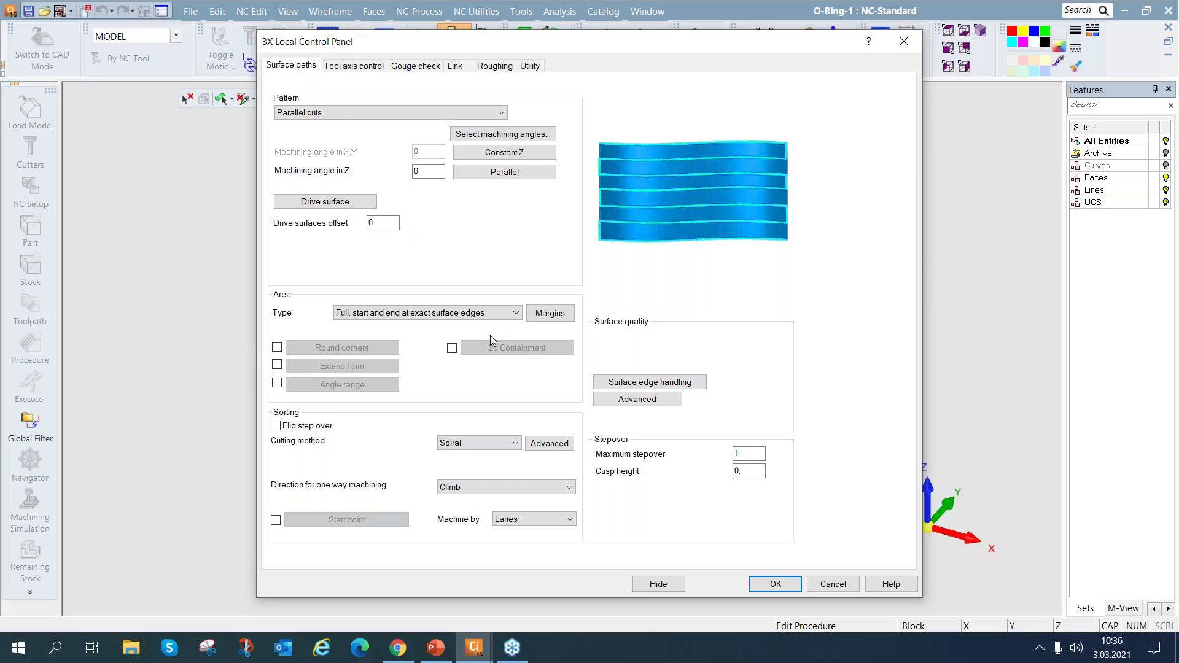
click(785, 581)
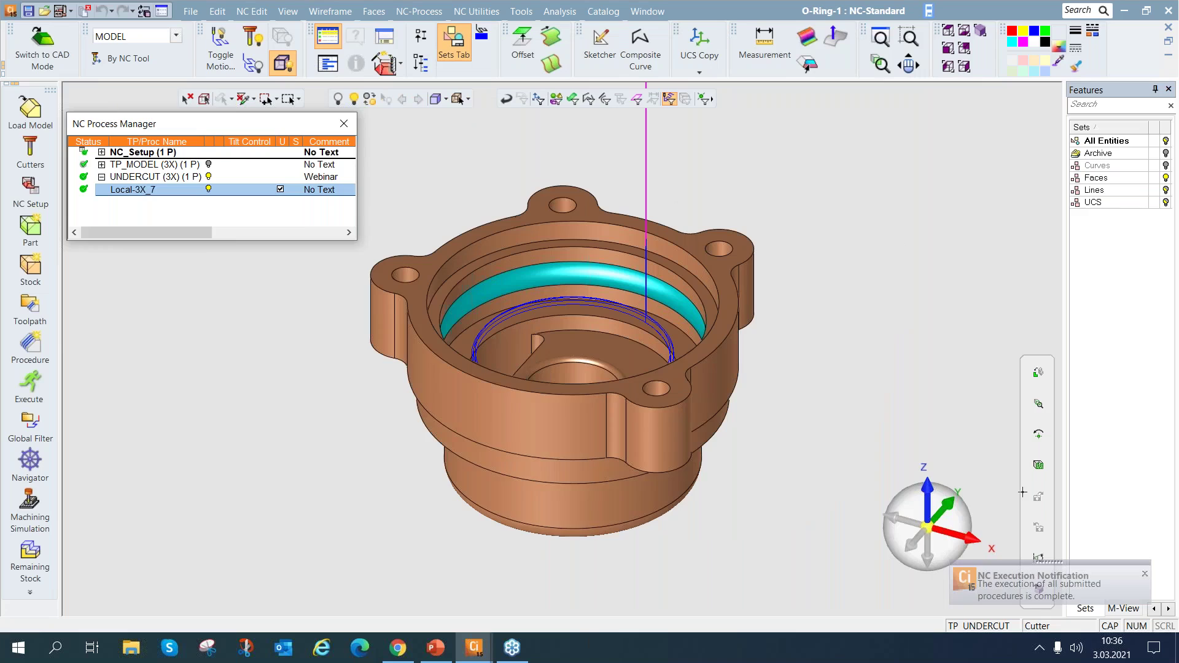
Play the Local-3X_7 toolpath movie in Navigator, then return to the full part
click(30, 461)
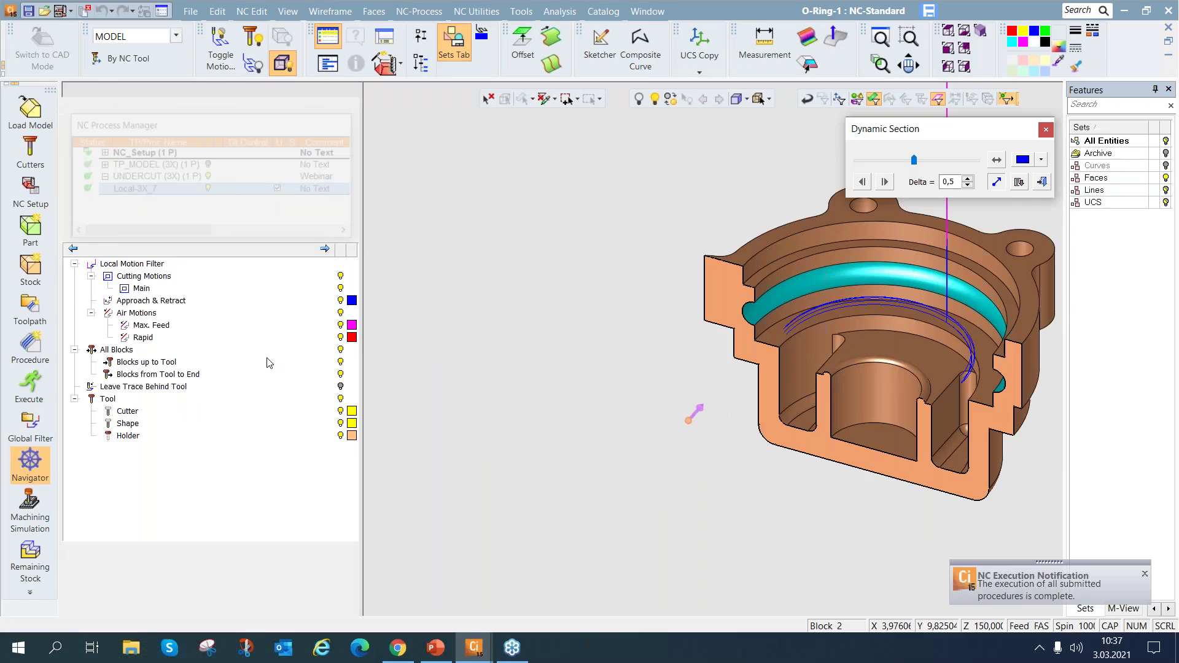
click(249, 138)
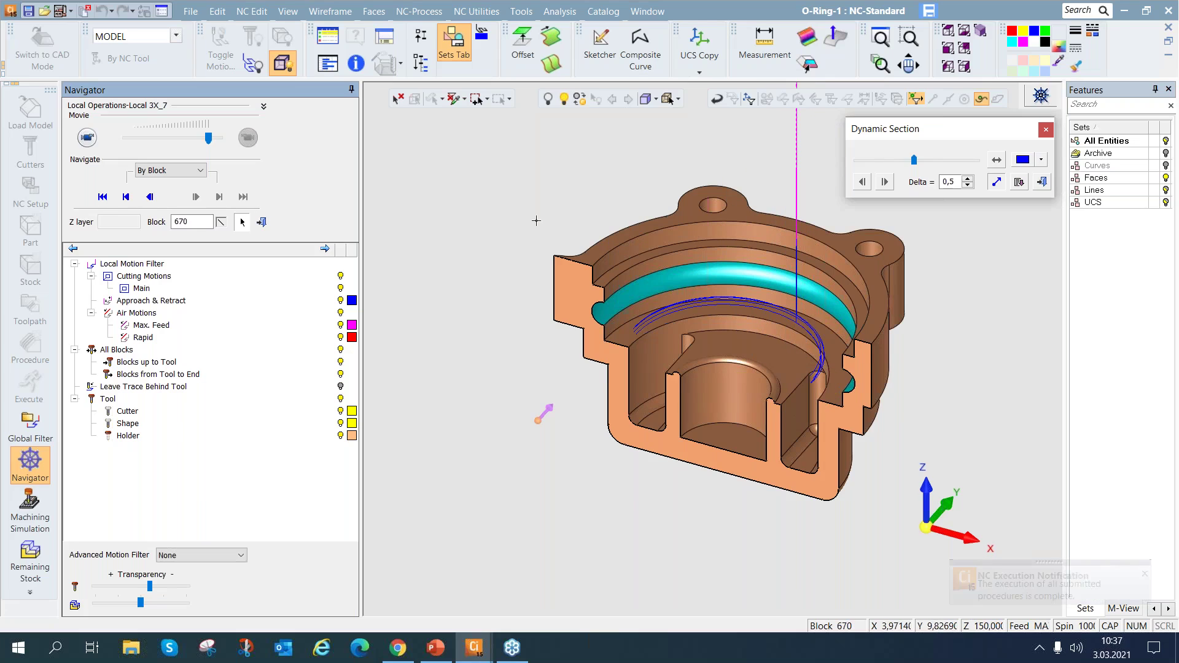
click(1047, 131)
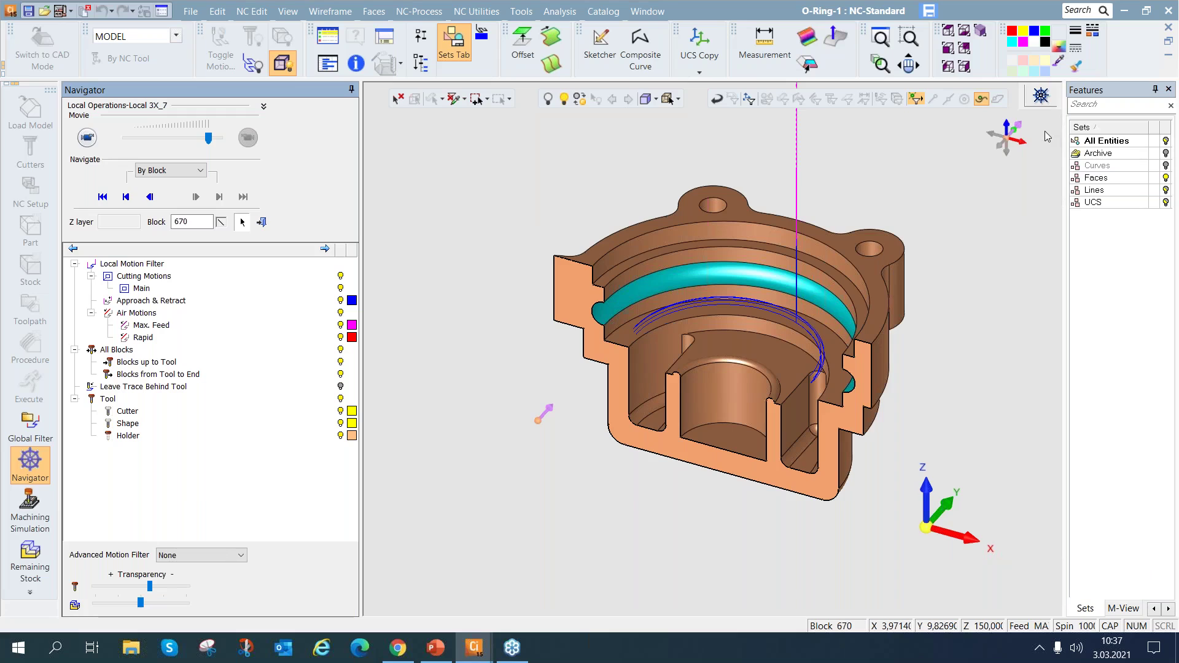
click(263, 223)
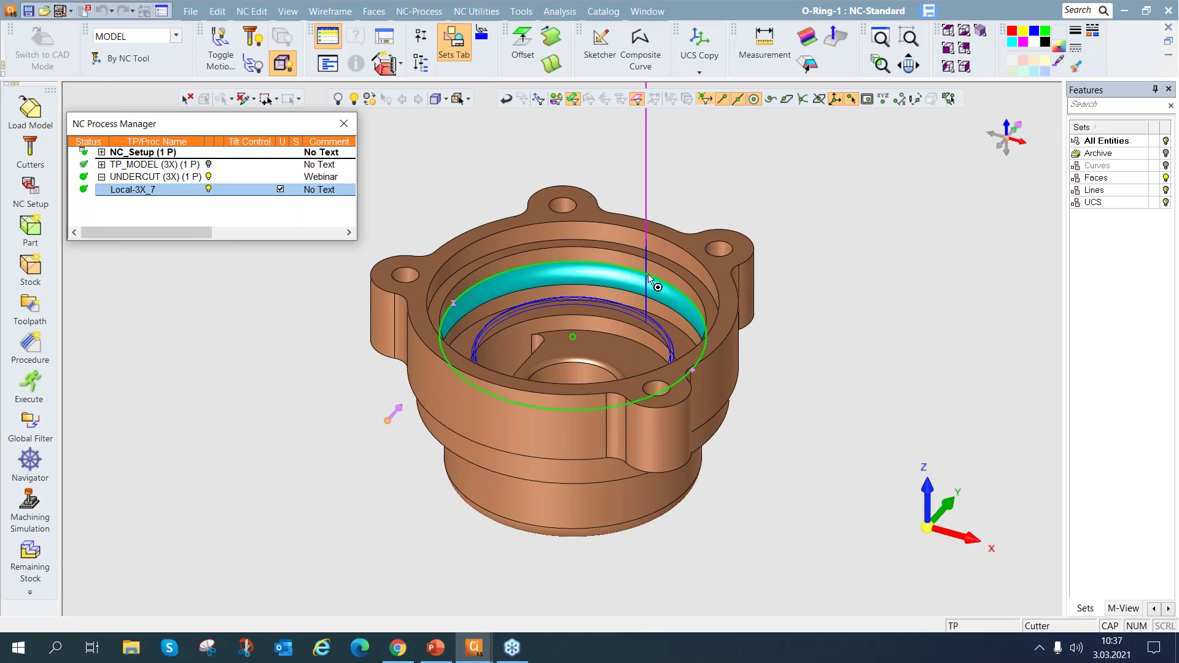
Show the slot cutter and holder at a picked toolpath point, block 17
click(45, 462)
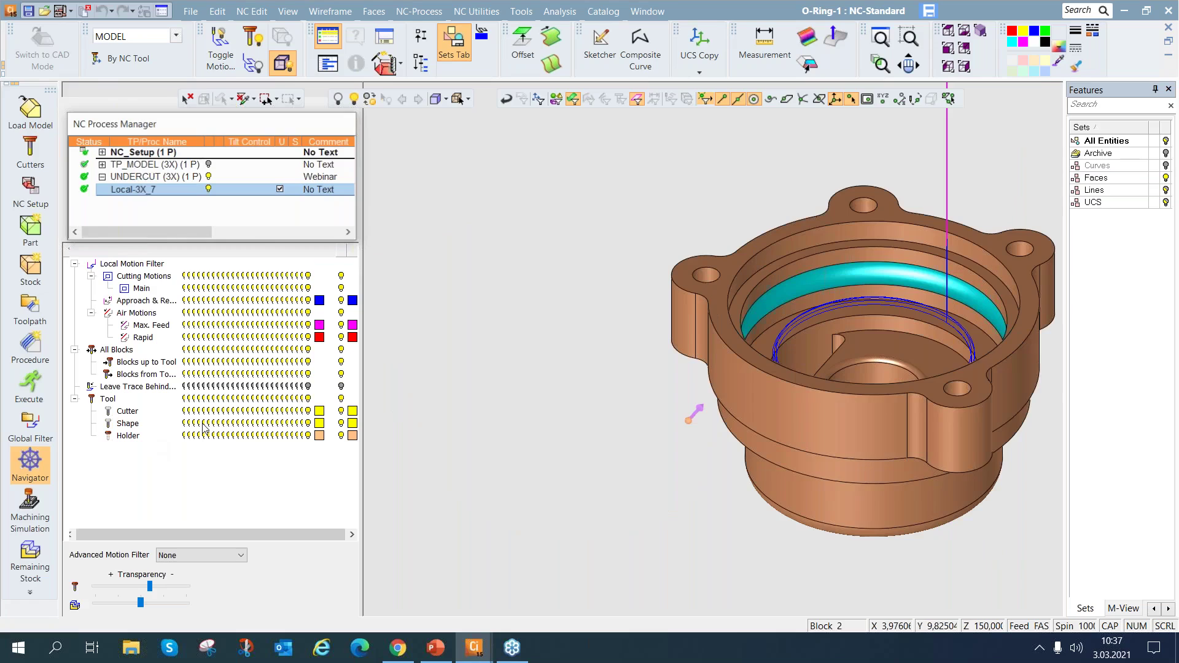
click(798, 286)
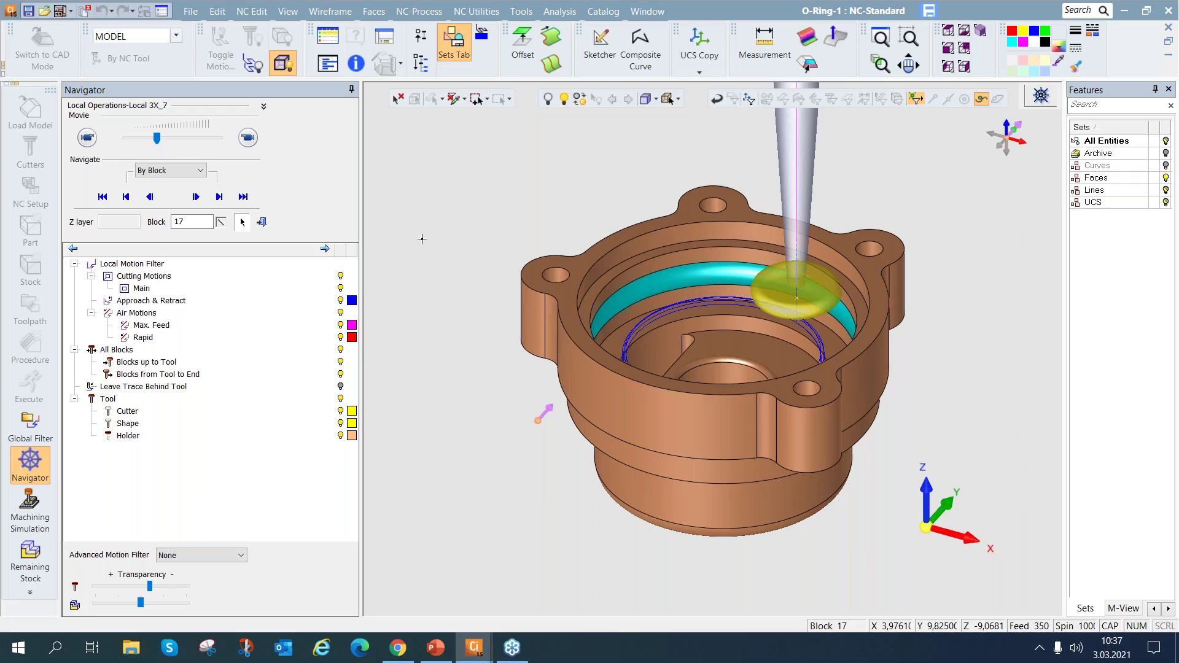
click(262, 223)
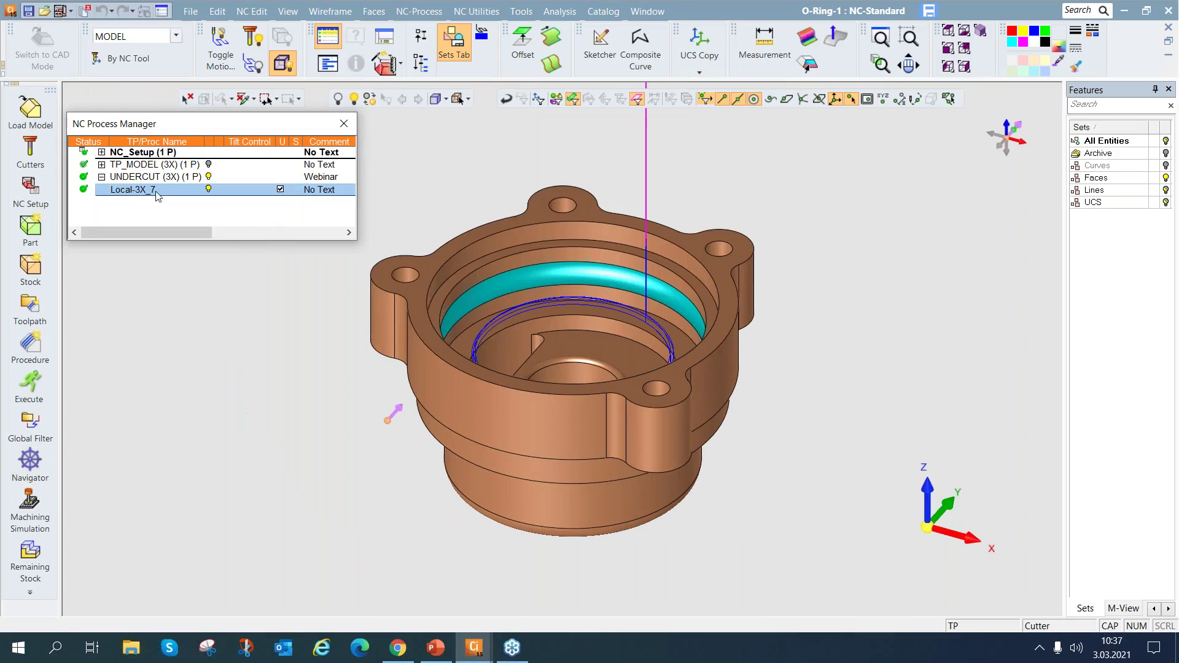
Close the procedure list and reopen Local-3X_7 for editing at its linking settings
click(344, 123)
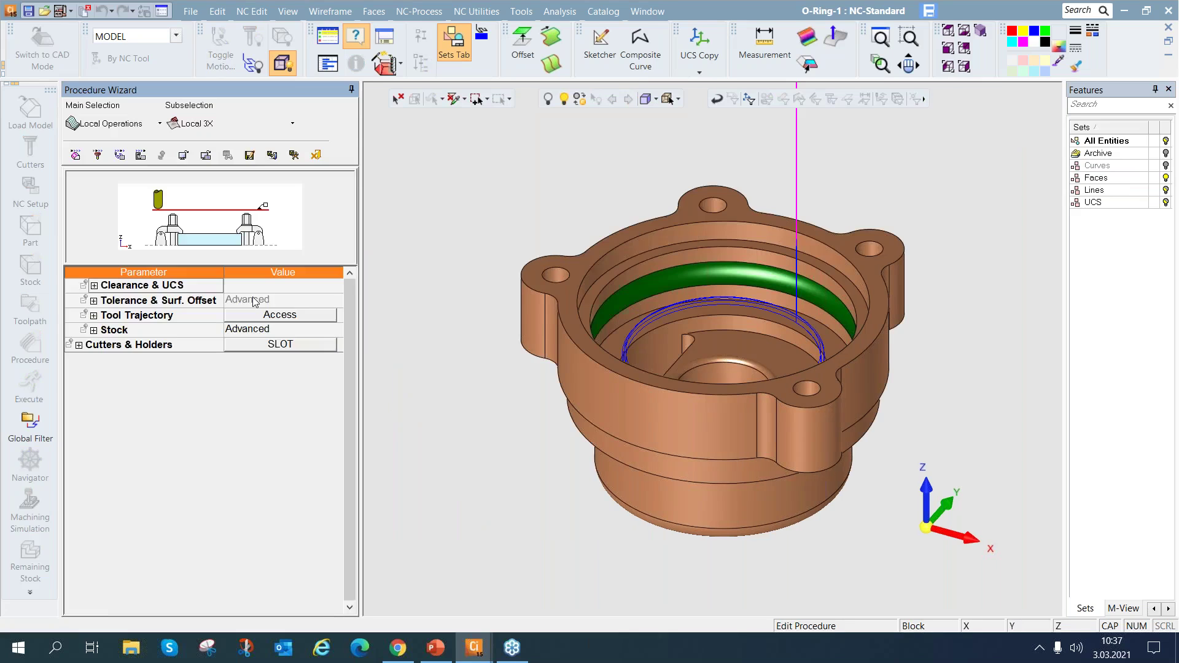
click(270, 315)
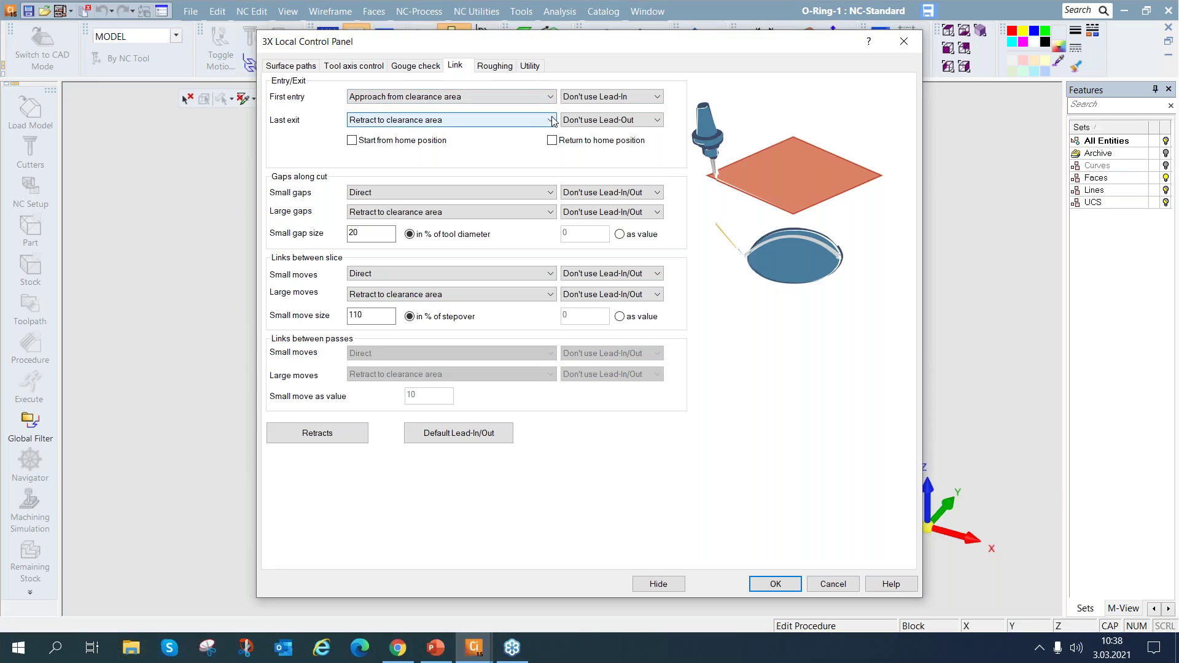
Set First entry to Use Lead-In and Last exit to Use Lead-Out
click(649, 99)
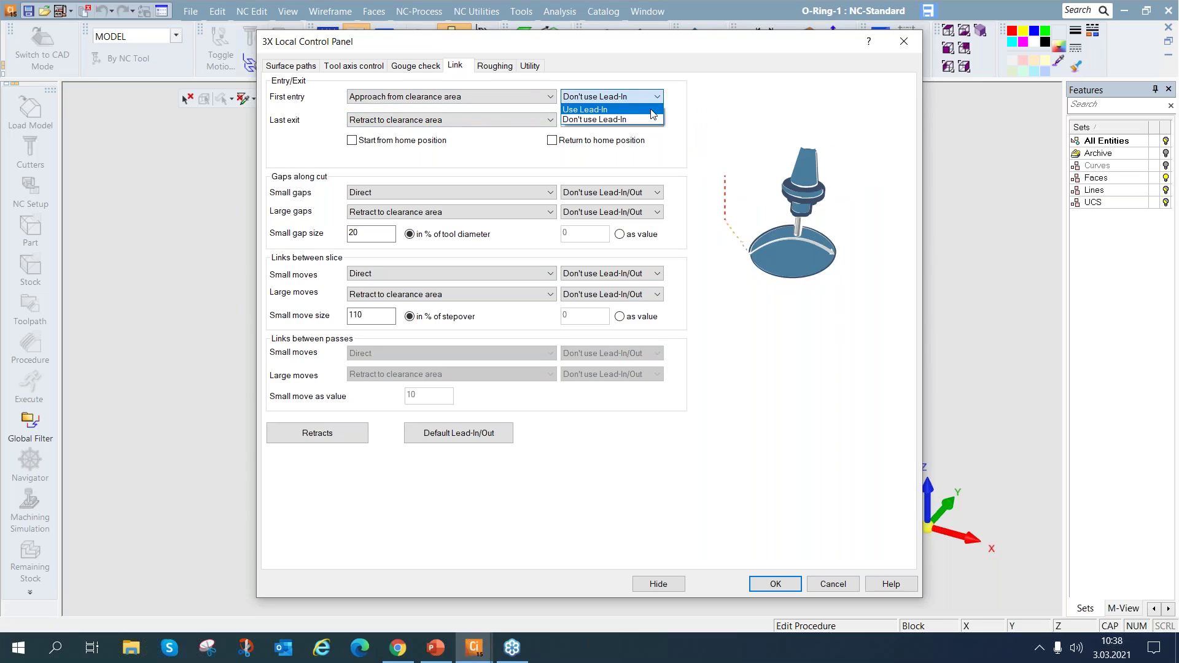
click(653, 110)
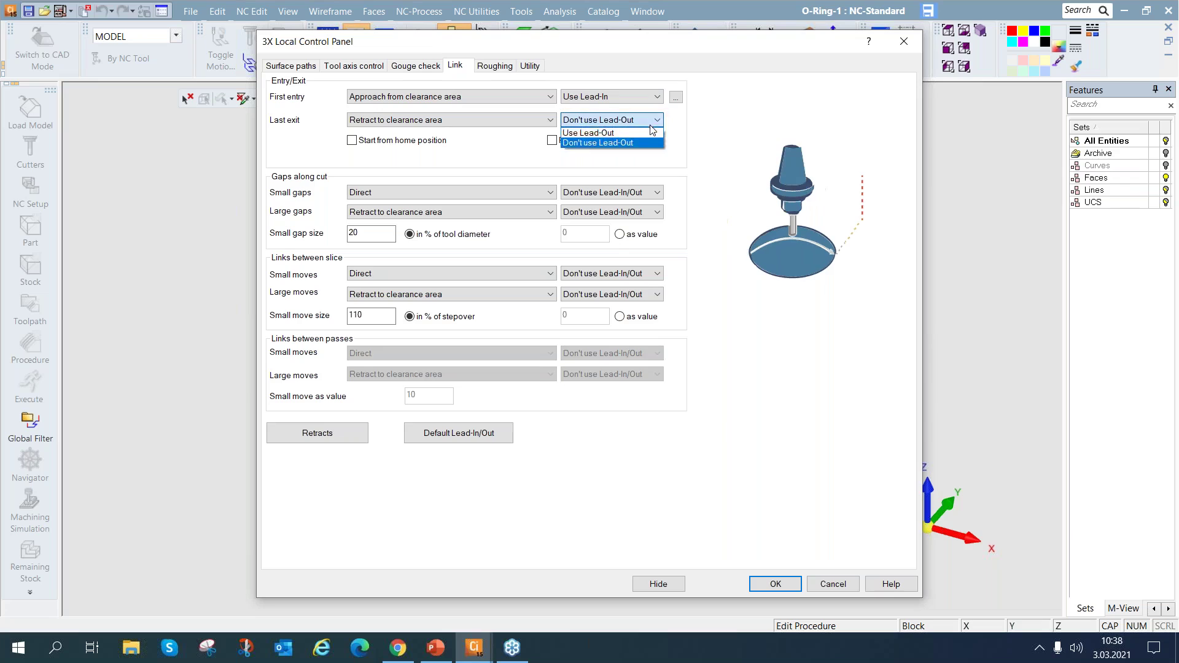
click(652, 133)
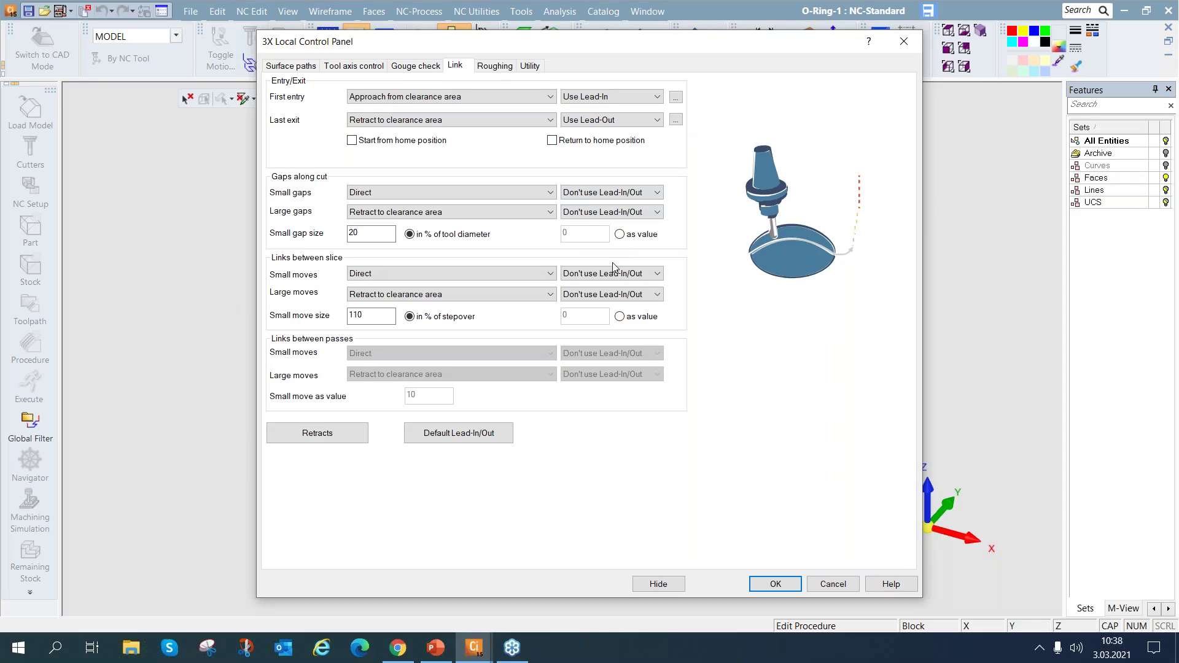
click(497, 433)
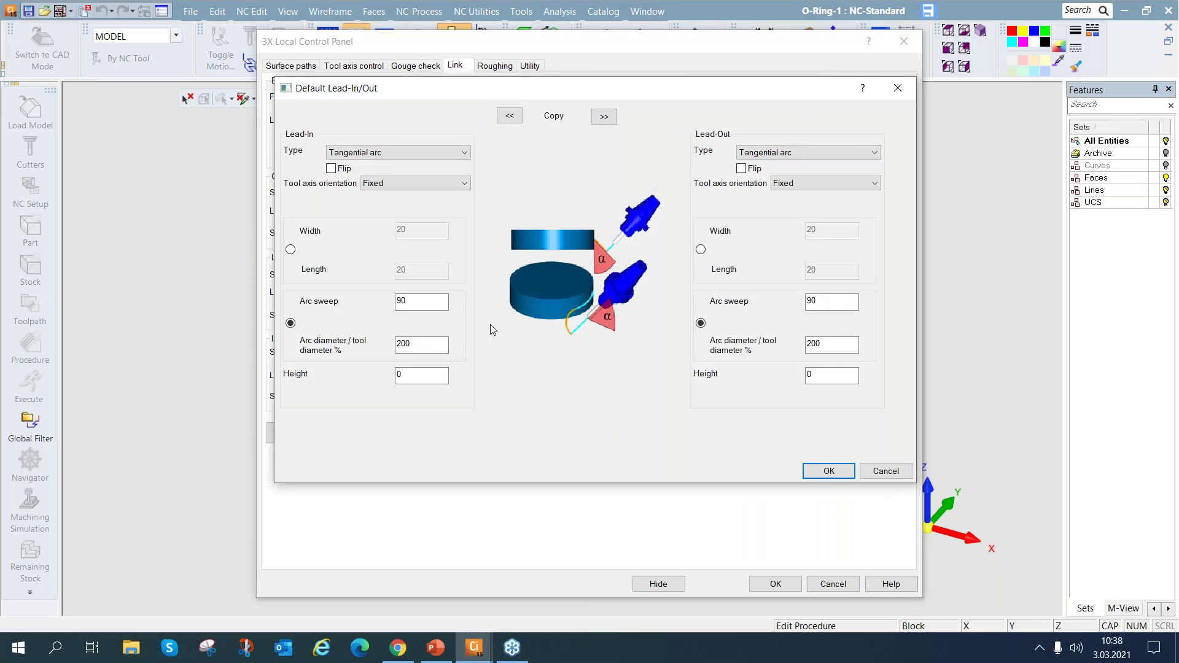
Give the tangential-arc lead-in width 5 and length 5, copy it to the lead-out, and accept
click(433, 153)
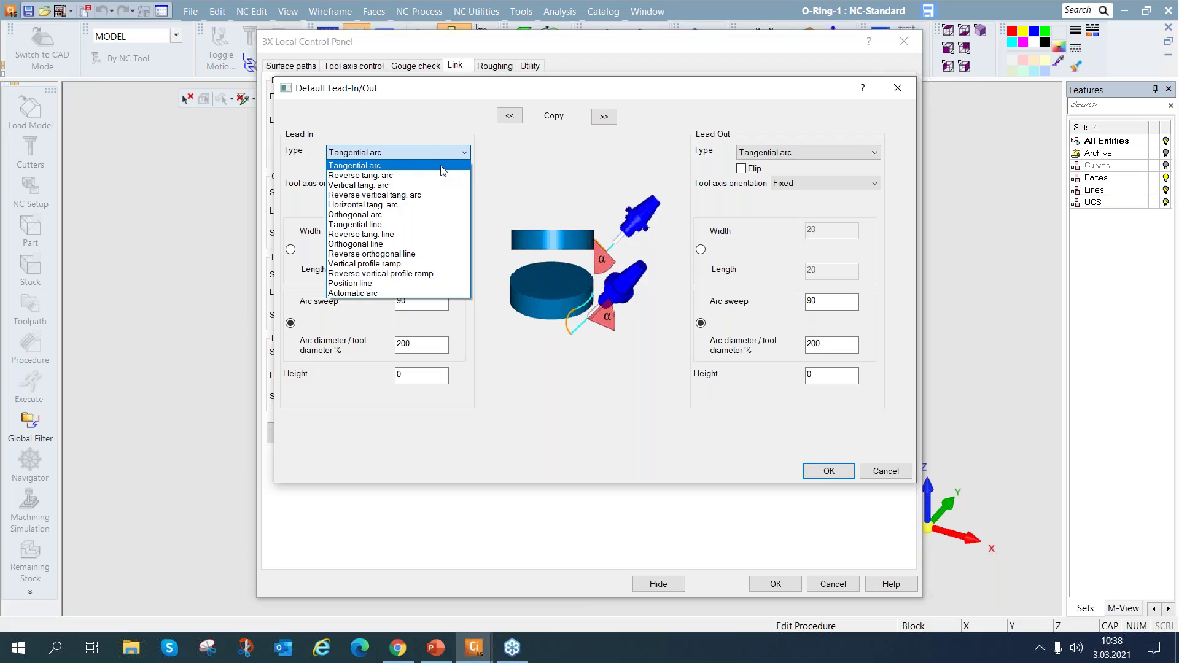
click(440, 166)
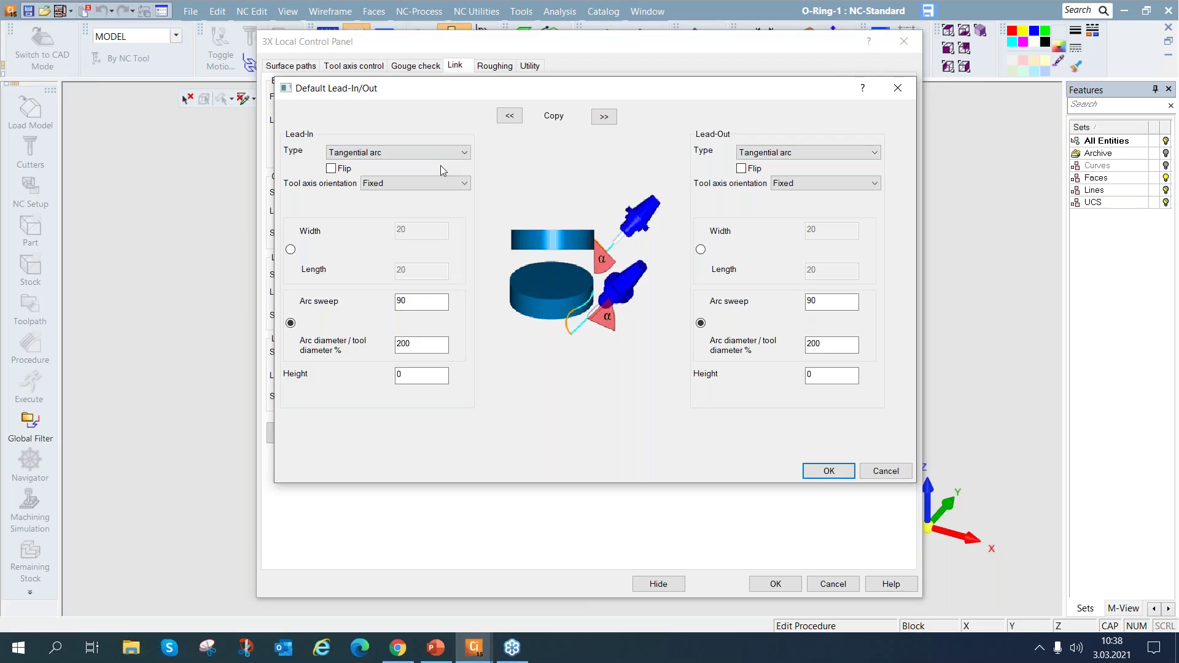
click(291, 249)
drag(421, 229, 363, 229)
text(5)
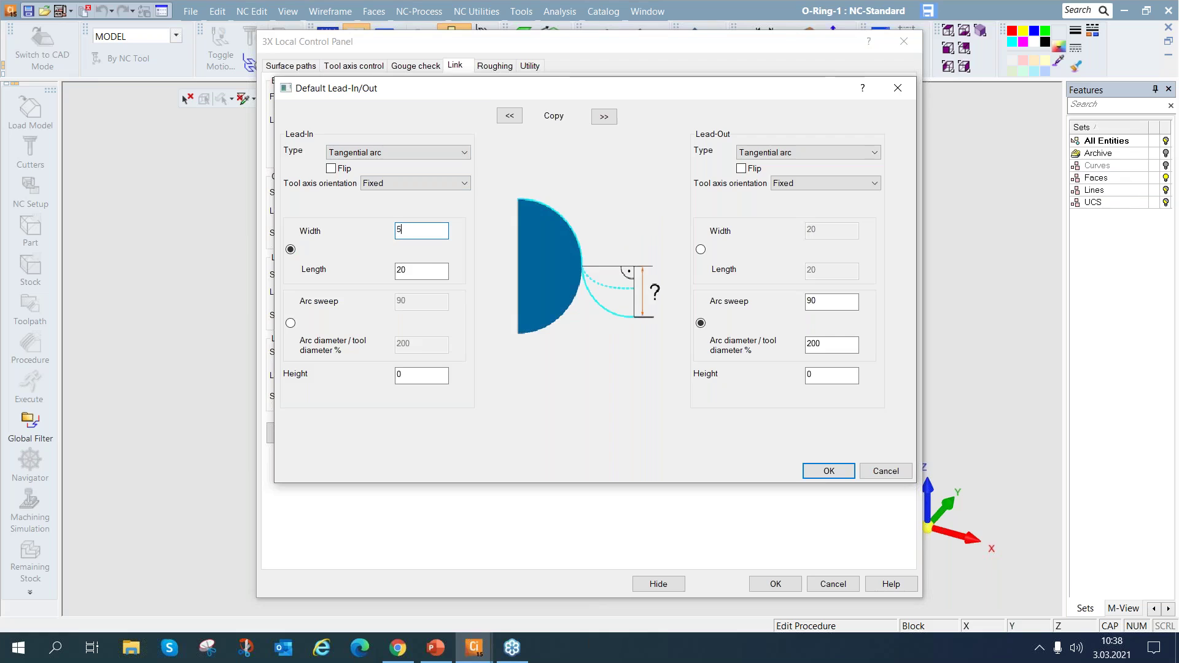
double_click(408, 271)
text(5)
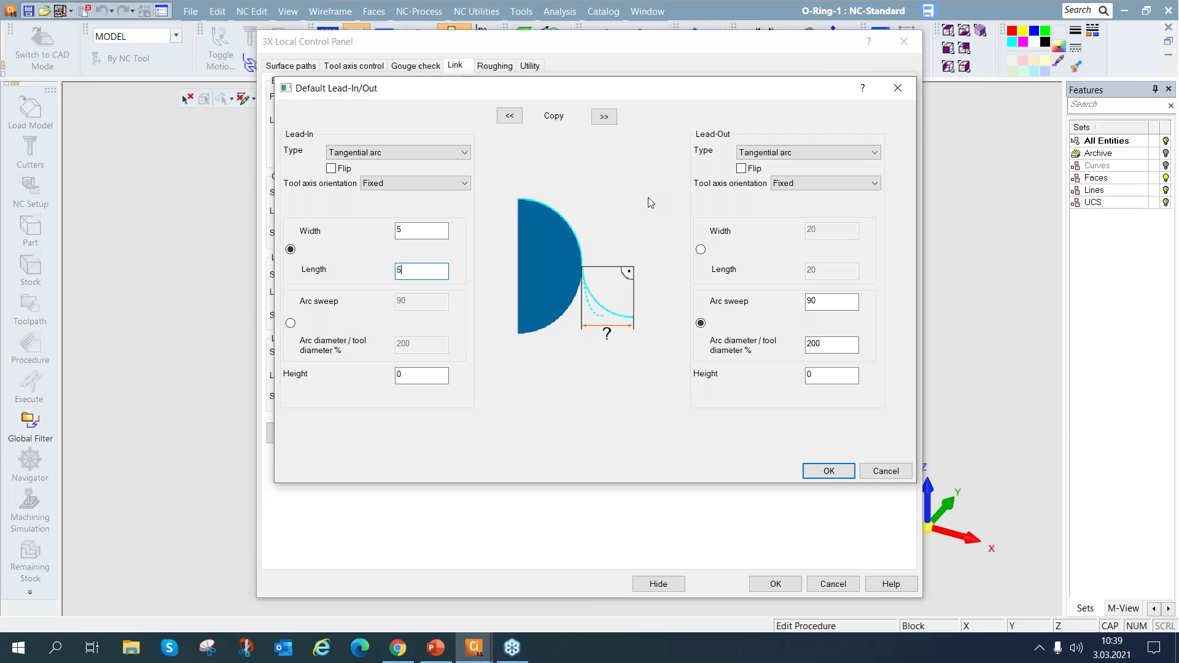
click(604, 116)
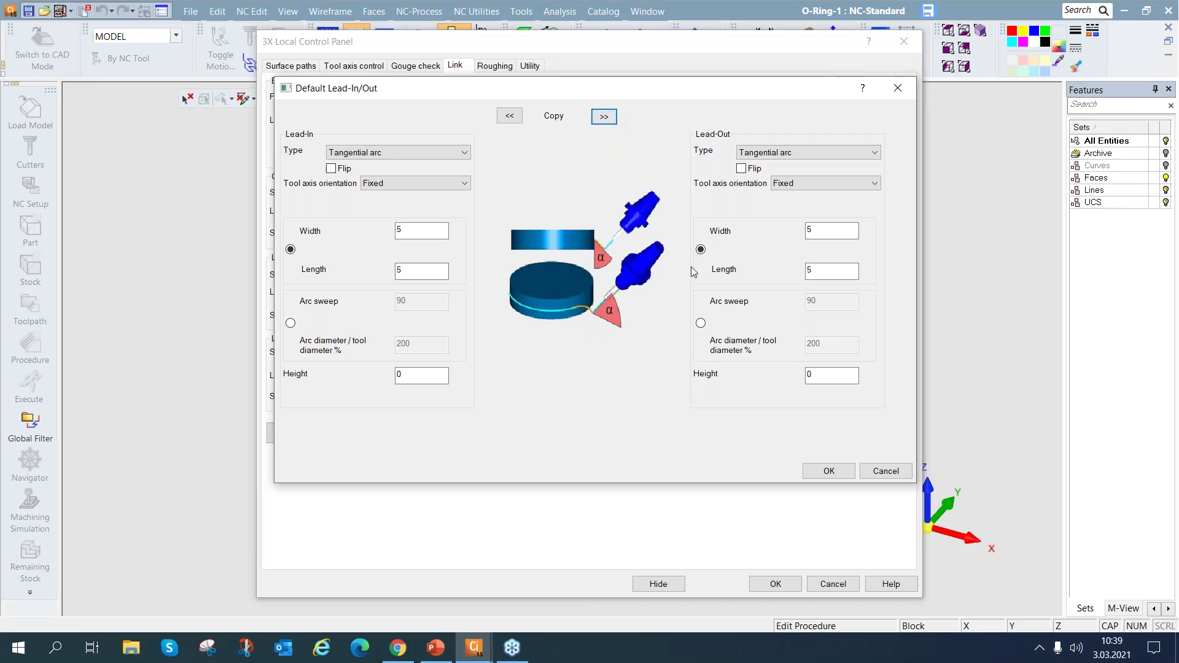
click(822, 471)
click(821, 472)
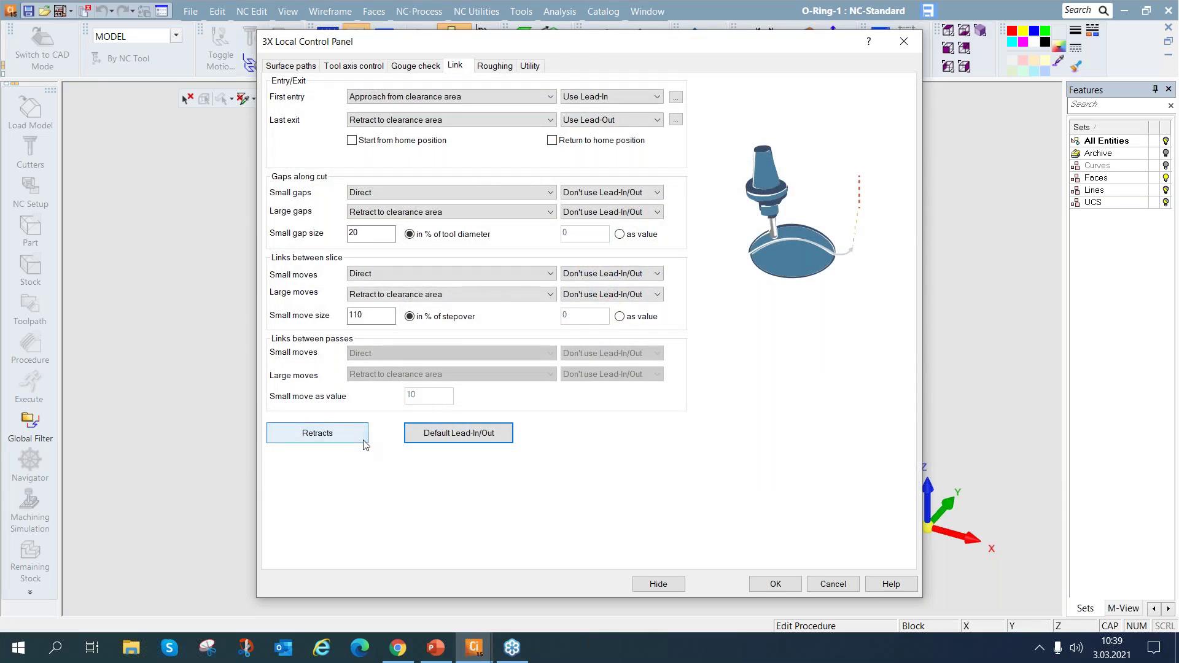
Set the clearance height and the incremental retract height to 20, then close the Link settings
click(364, 443)
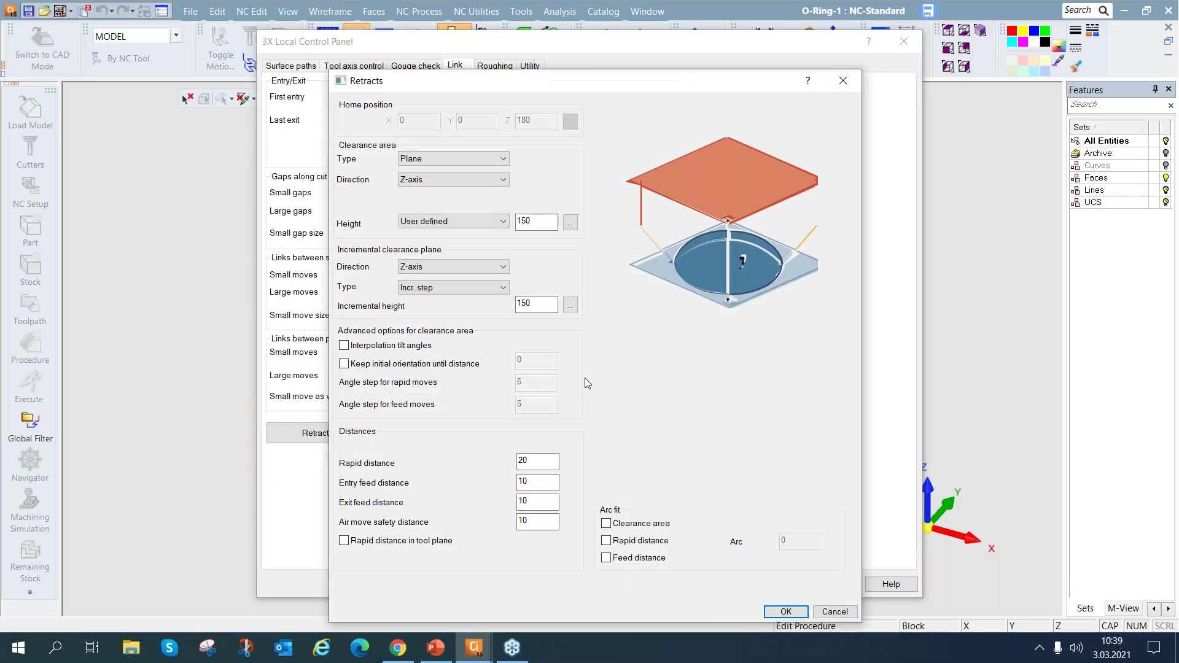
click(550, 222)
double_click(551, 222)
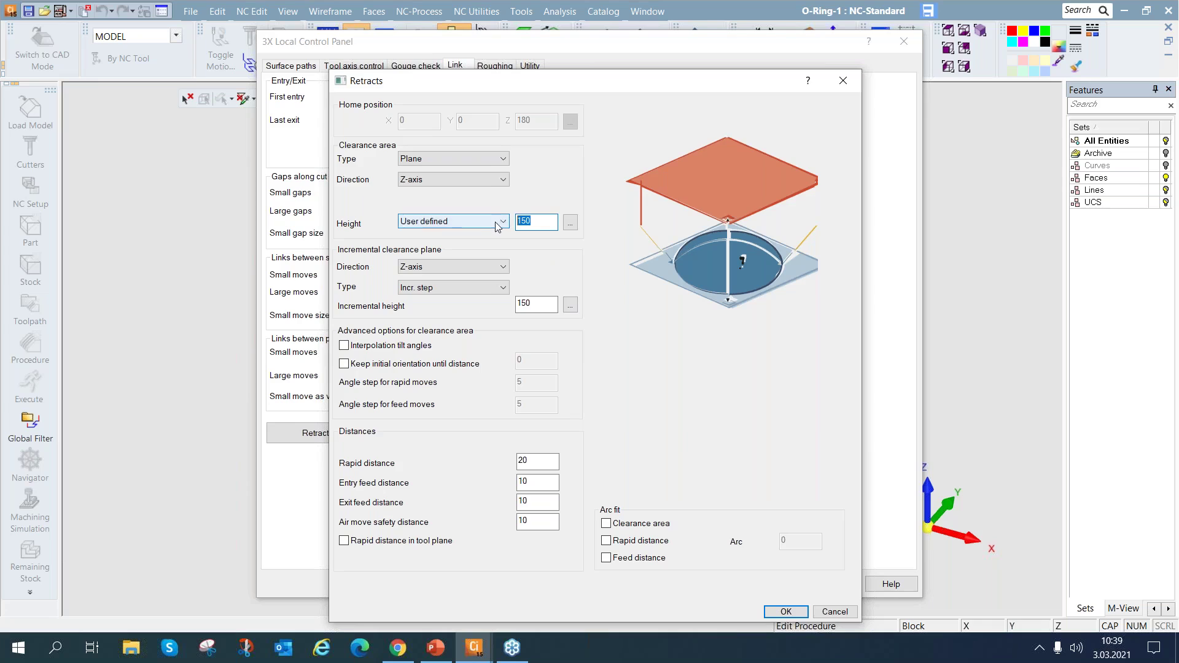
text(20)
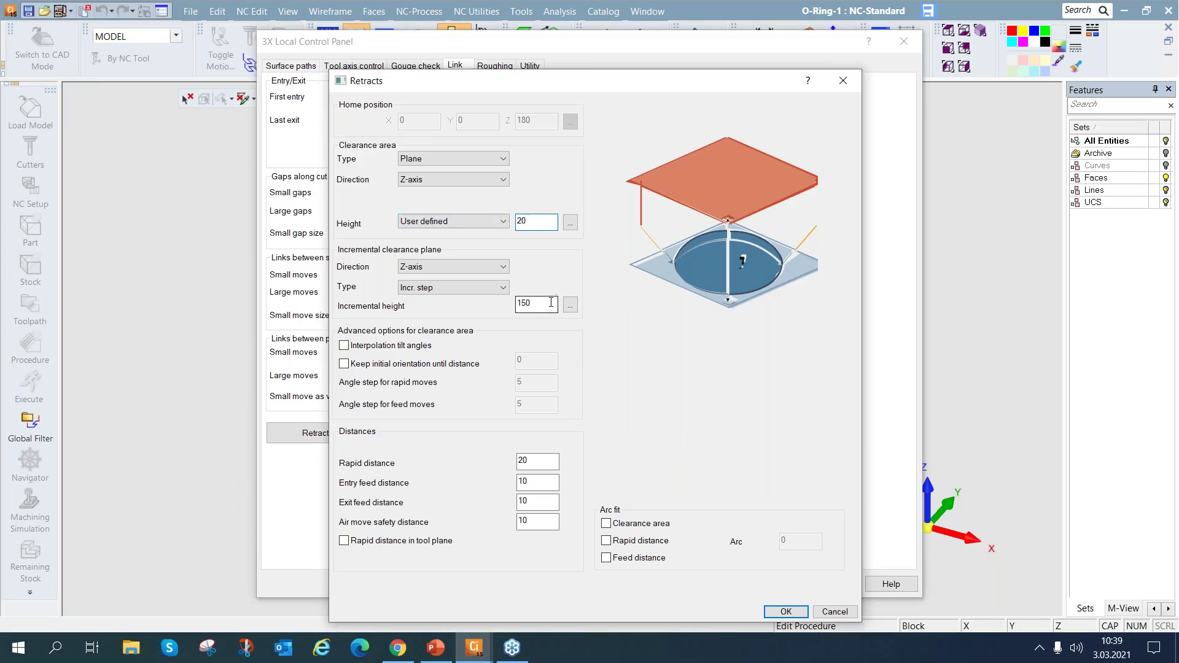
double_click(550, 303)
text(20)
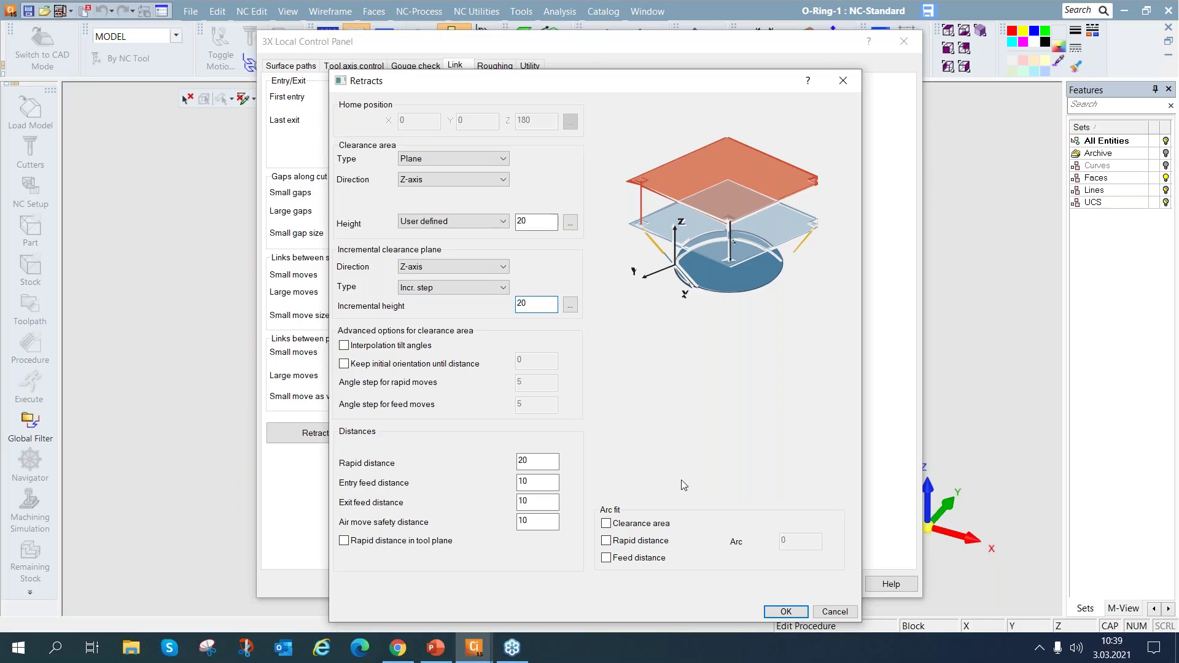
click(786, 612)
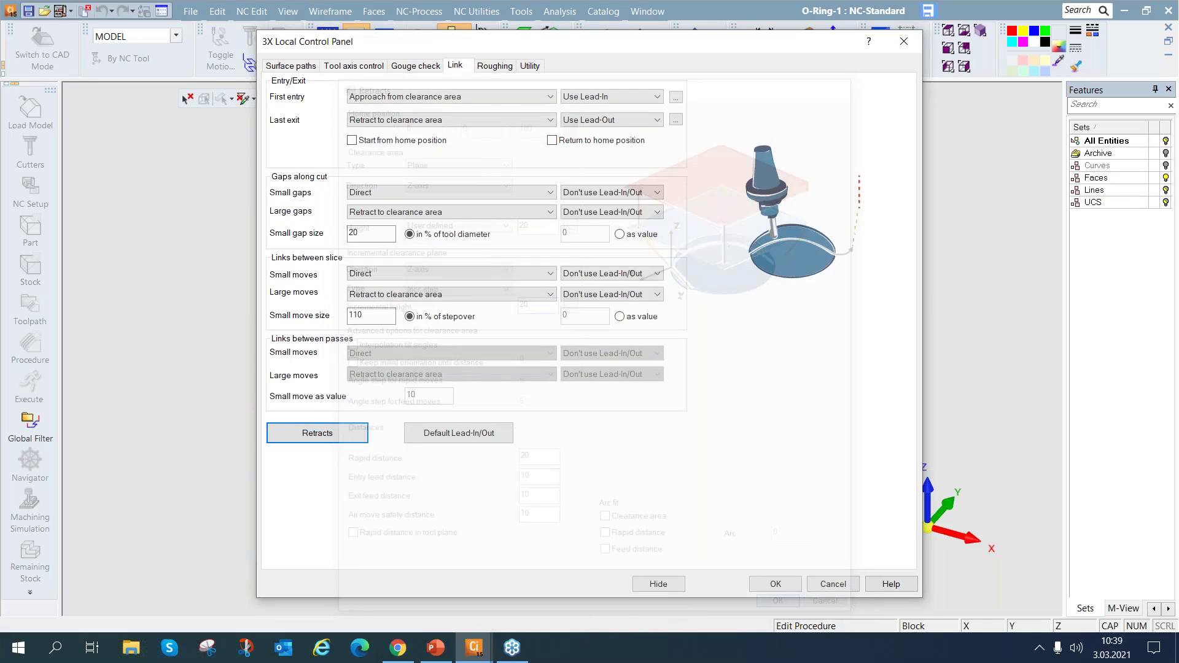
click(776, 584)
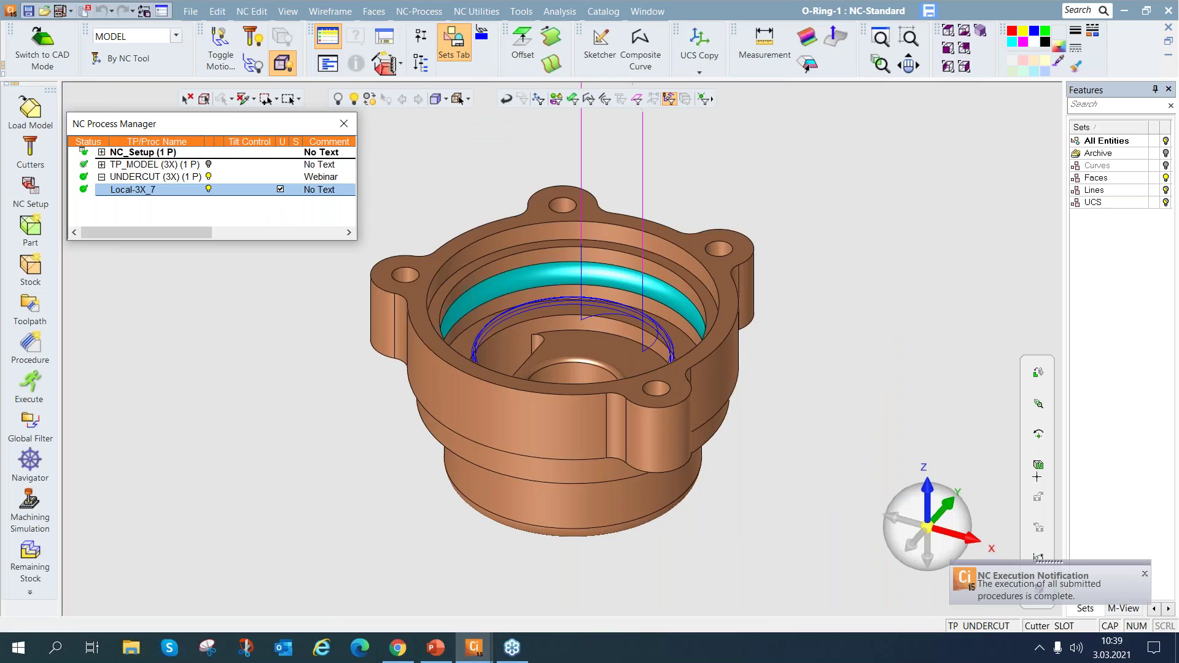
click(637, 98)
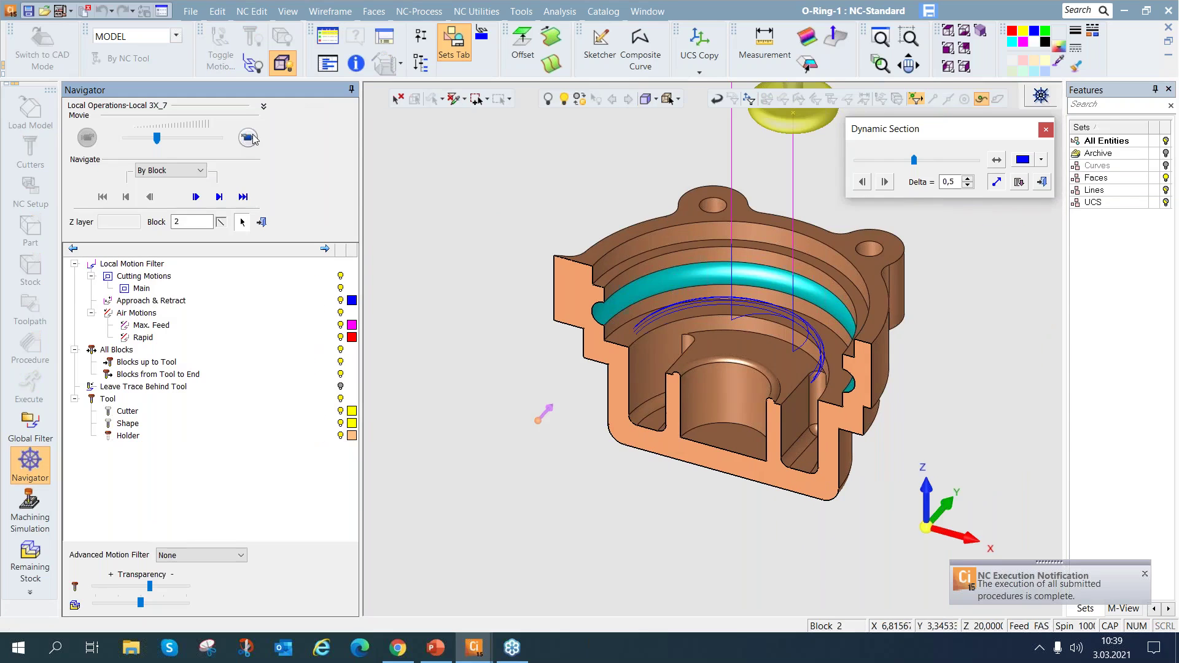
click(250, 137)
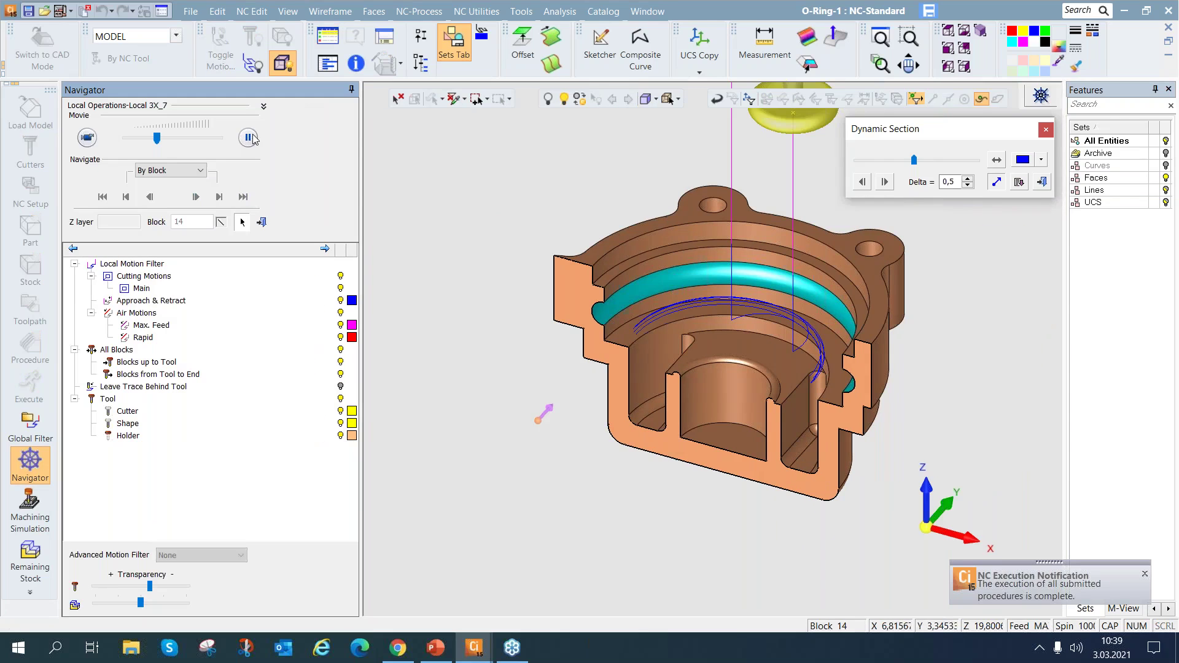
click(213, 137)
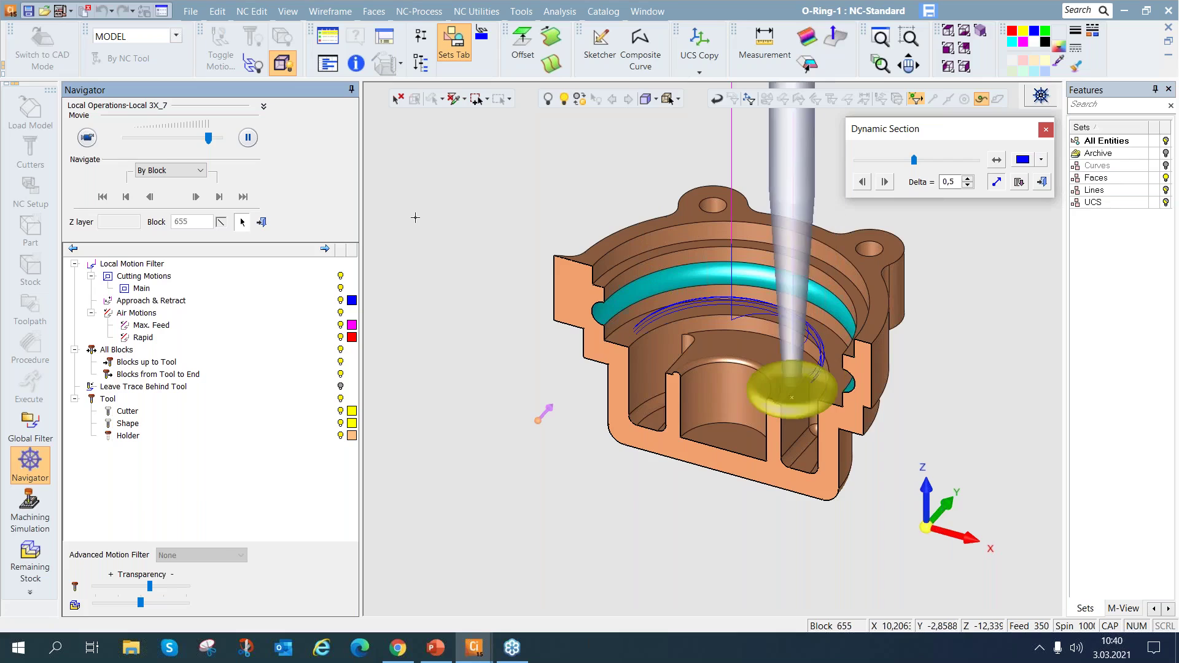
middle_click(292, 223)
click(1042, 132)
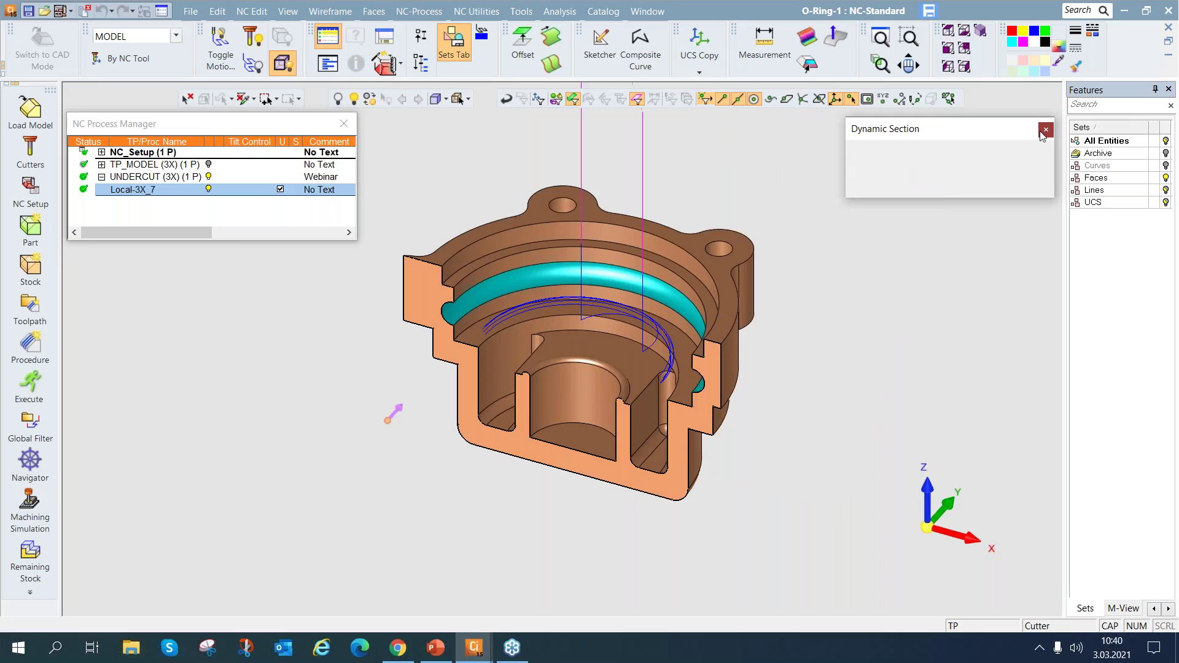
View the part from the front, zoom in, and play the undercut toolpath in Navigator
key(ctrl+f)
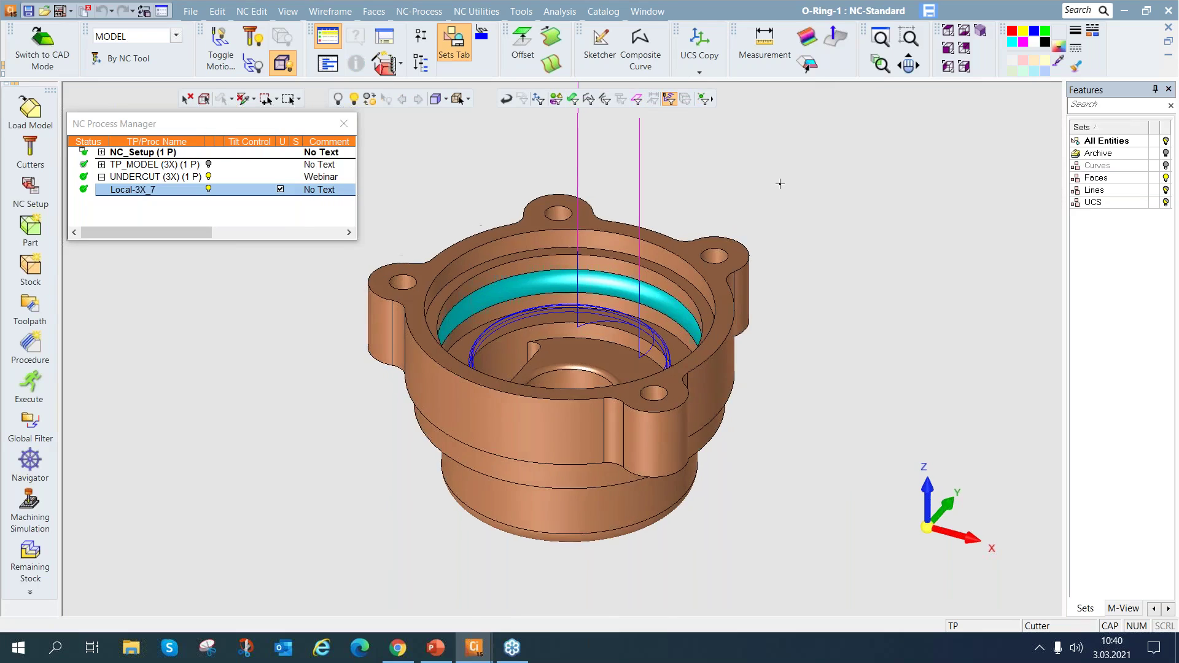
scroll(559, 383, up, 2)
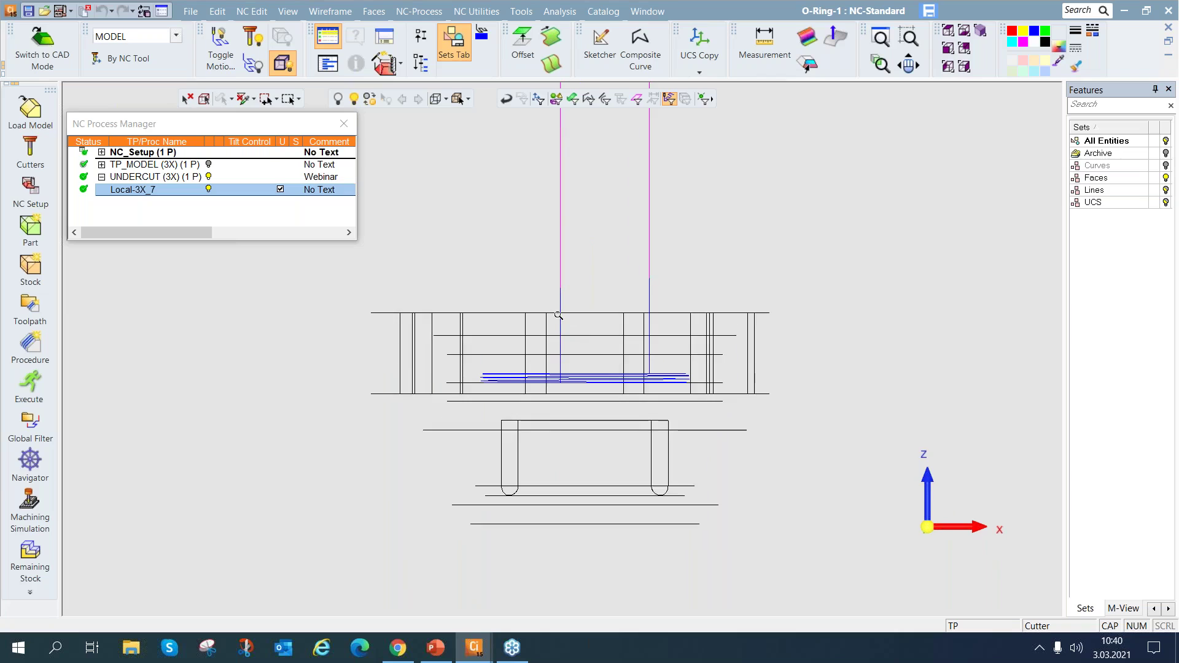
scroll(571, 378, up, 2)
scroll(587, 373, up, 1)
scroll(586, 373, up, 1)
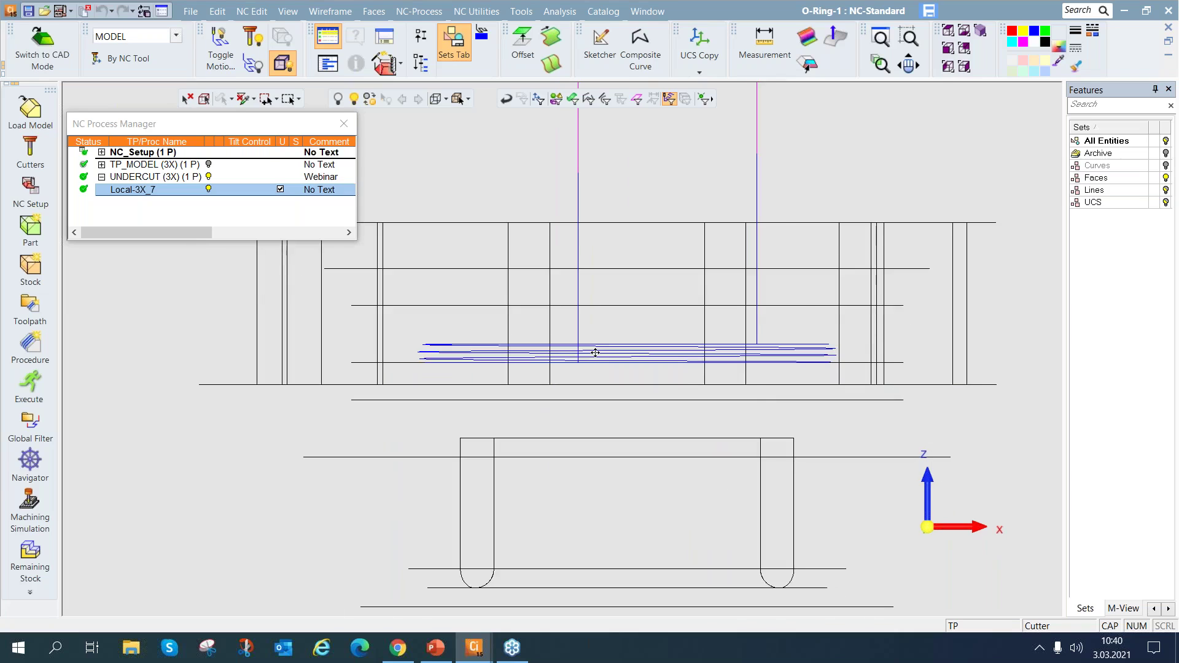
scroll(593, 350, up, 1)
scroll(676, 286, up, 1)
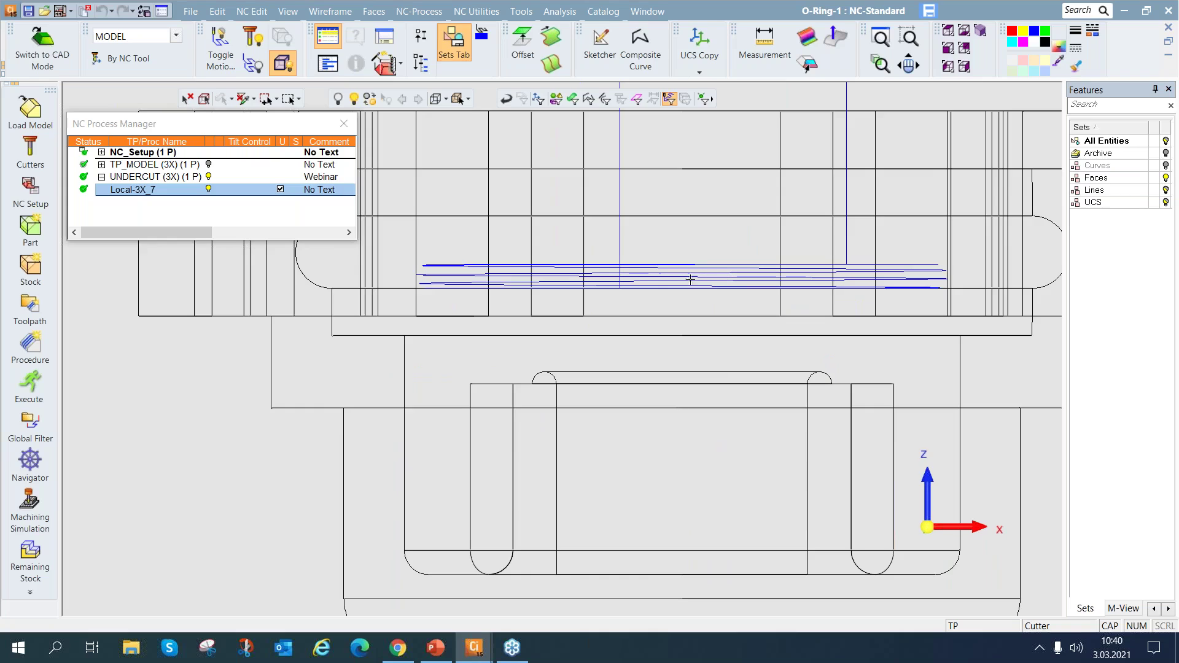
click(30, 460)
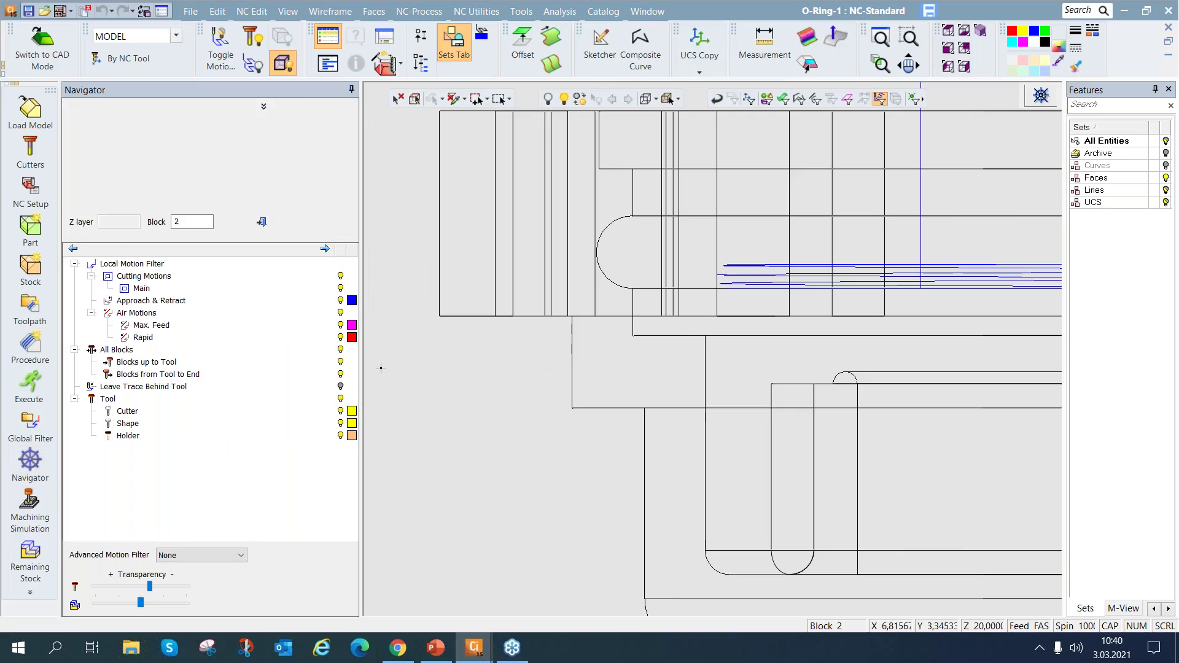
click(255, 140)
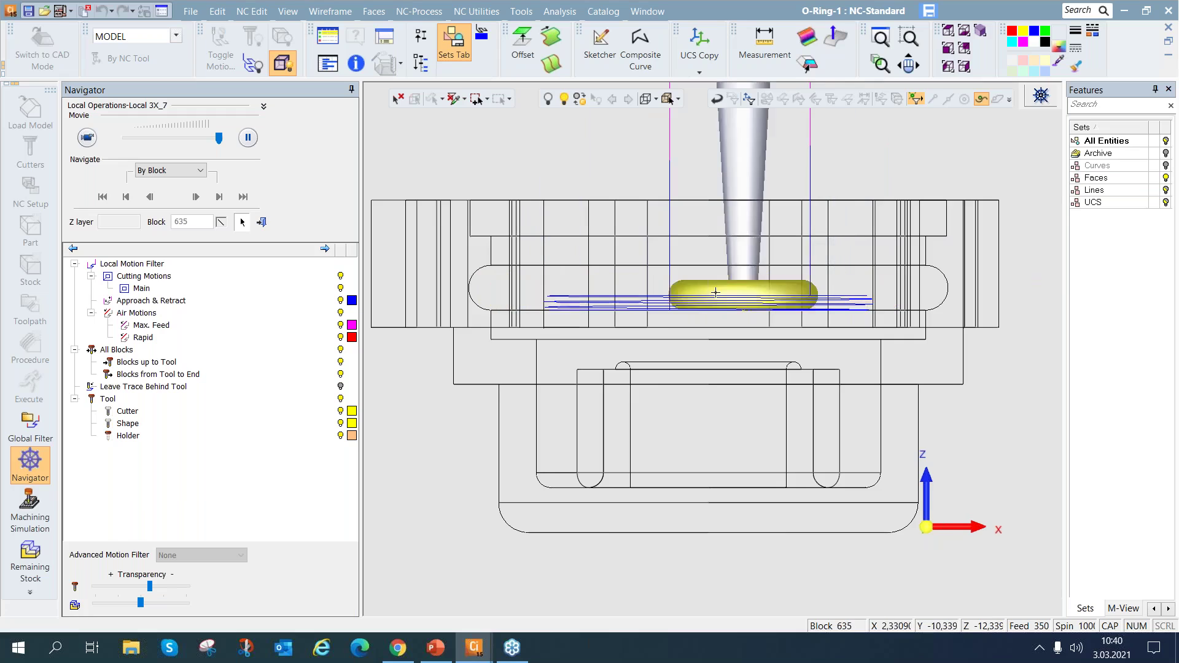
click(263, 225)
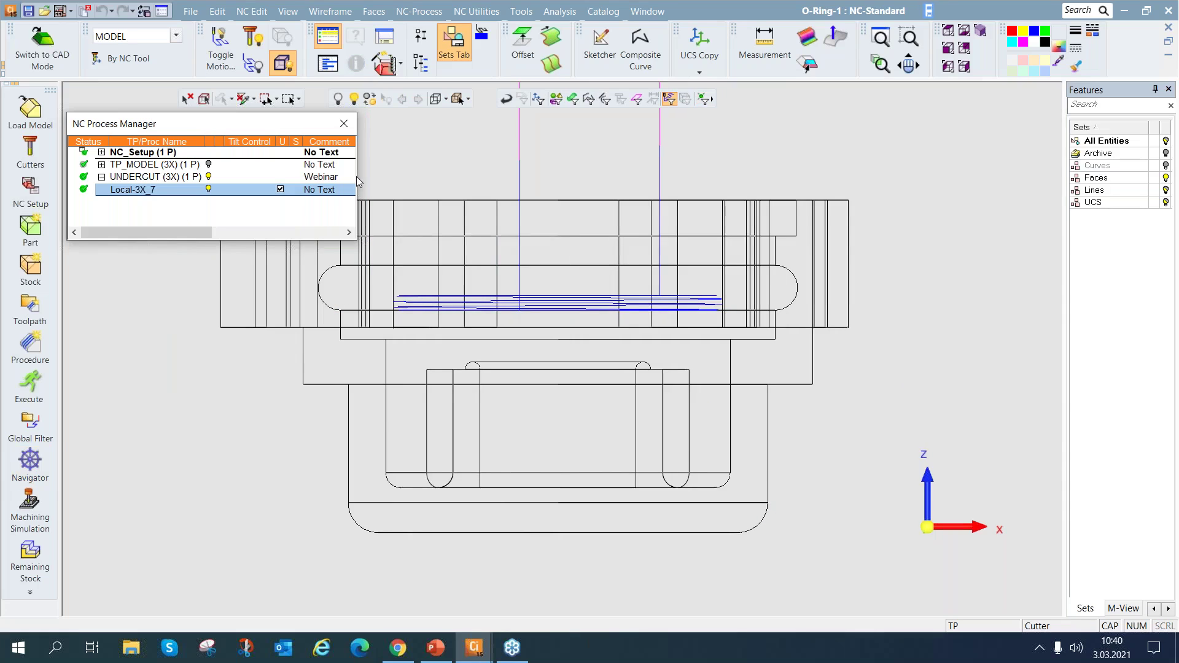
Switch to shaded display, restore the isometric view, and reopen Local-3X_7 for editing
click(445, 99)
click(444, 173)
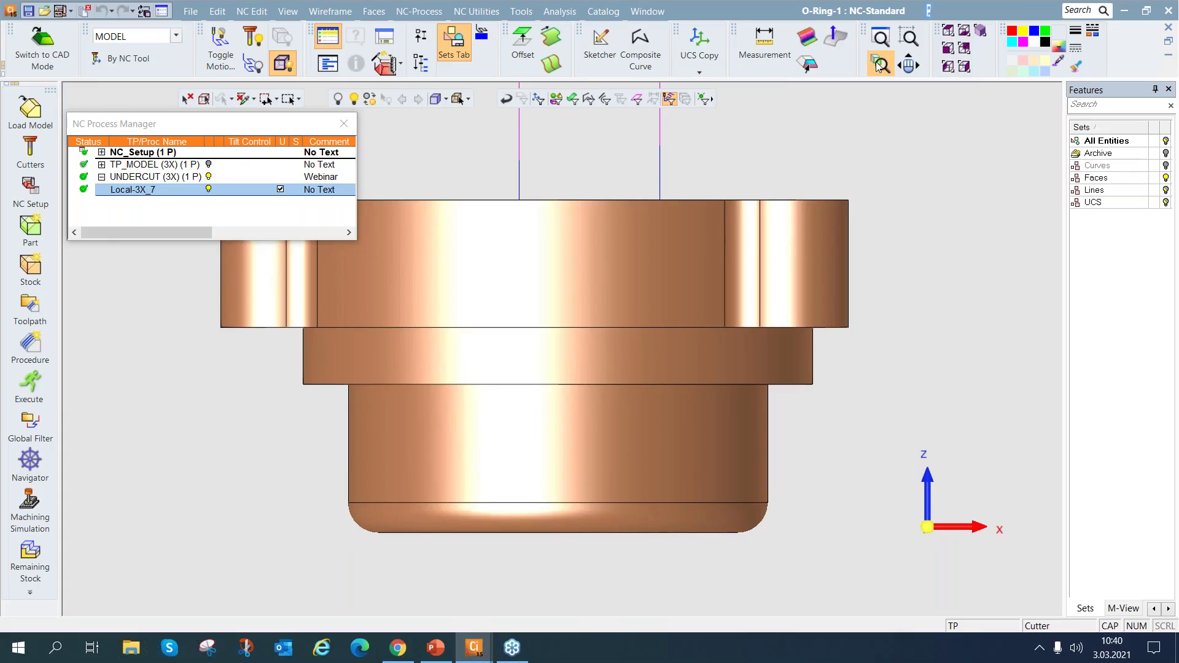
click(981, 35)
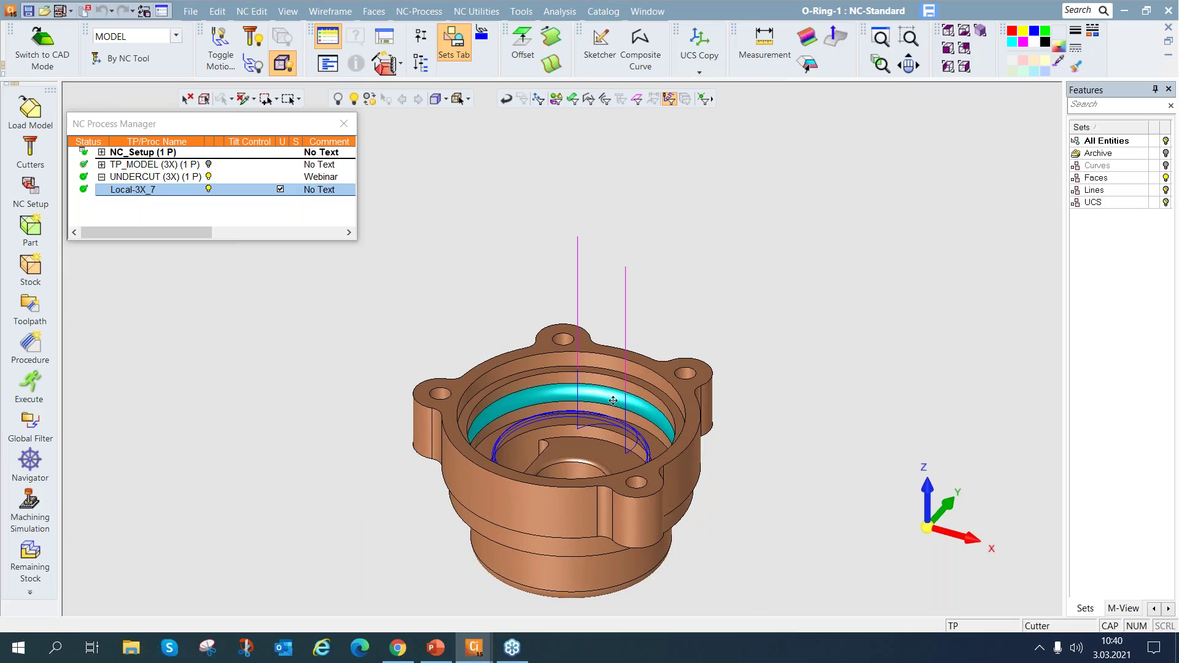
middle_drag(614, 401, 596, 381)
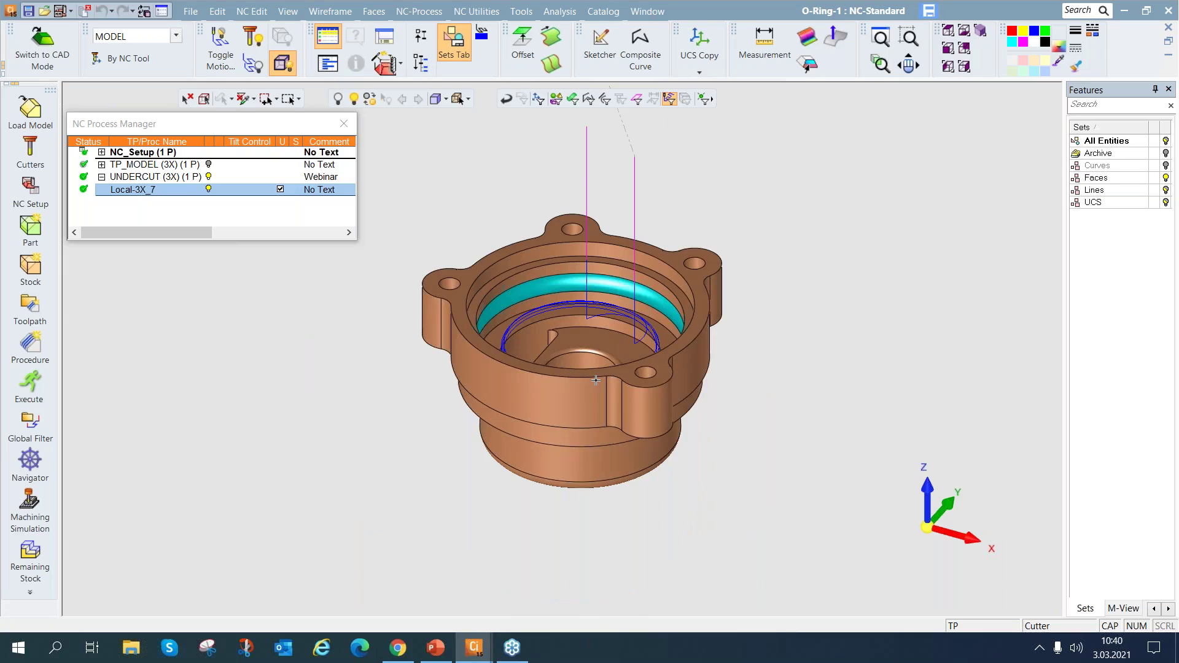
scroll(596, 381, up, 3)
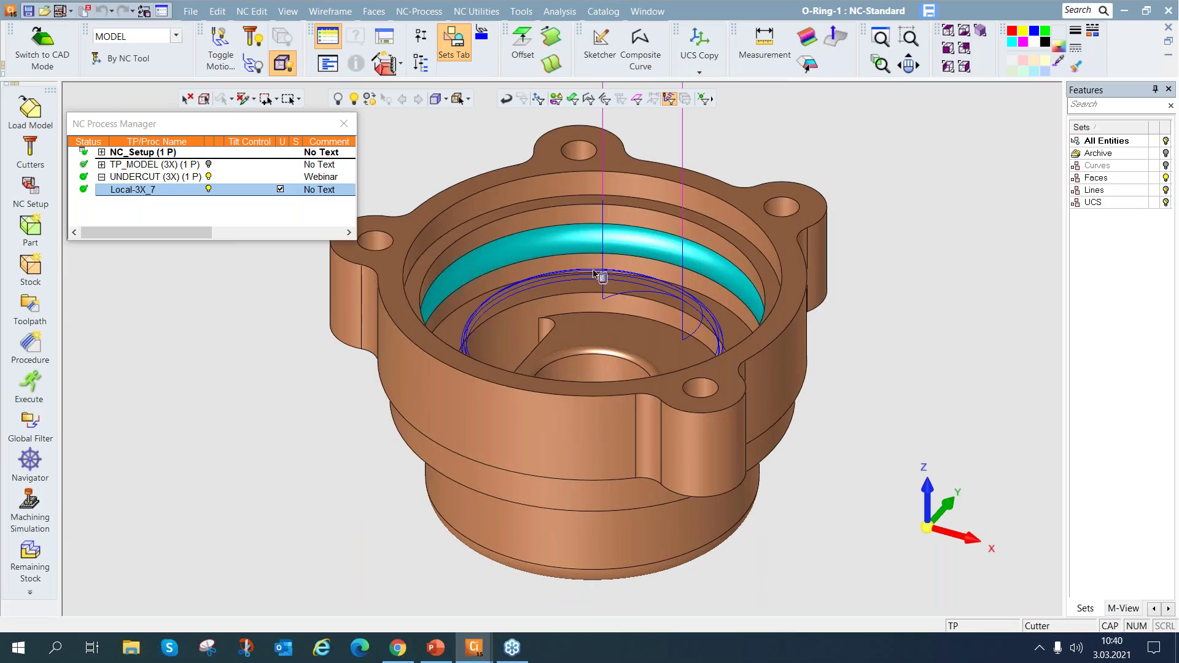
click(156, 193)
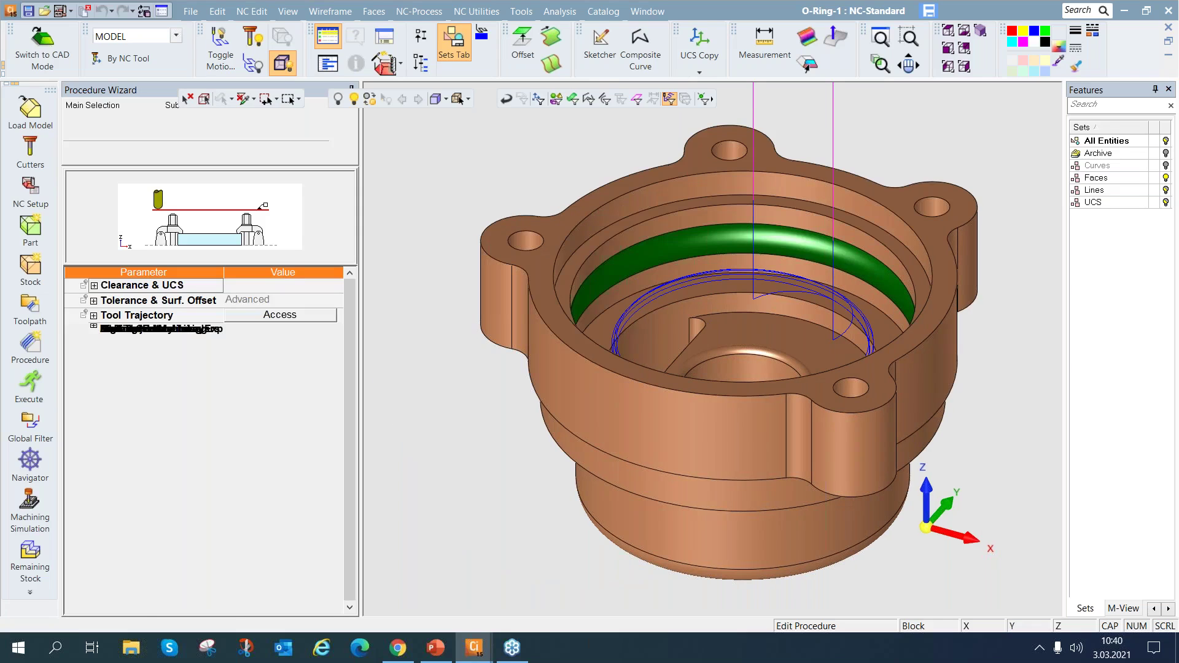
Tick Multi passes on the Tool Trajectory Roughing tab and open its settings
click(282, 314)
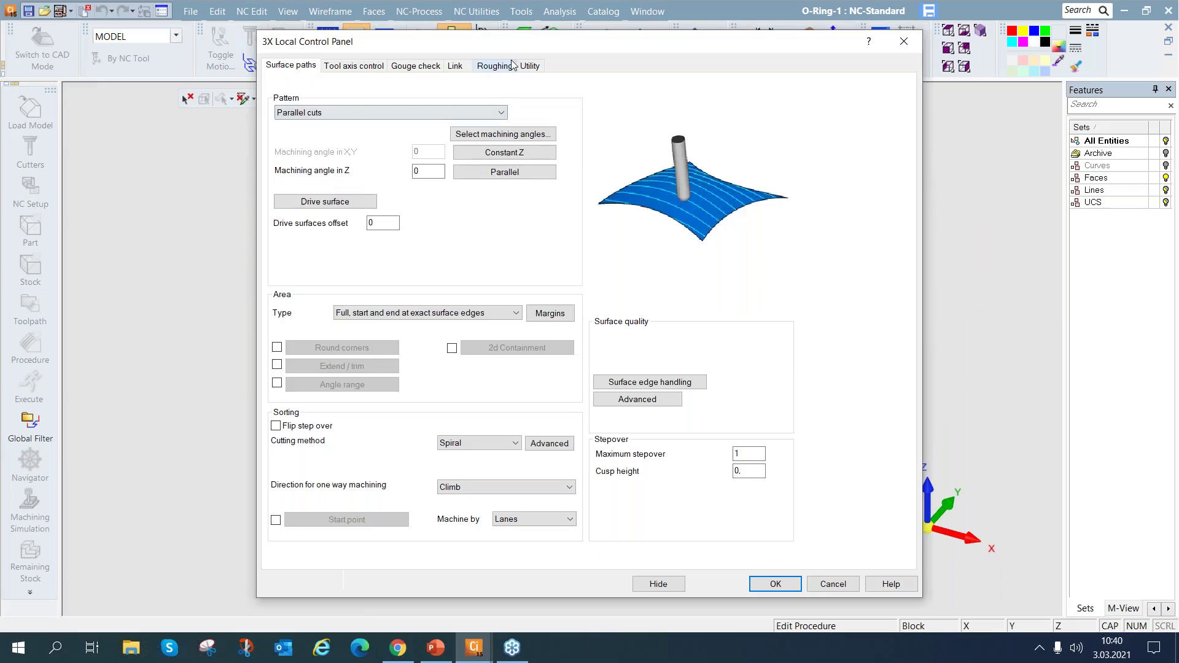
click(508, 66)
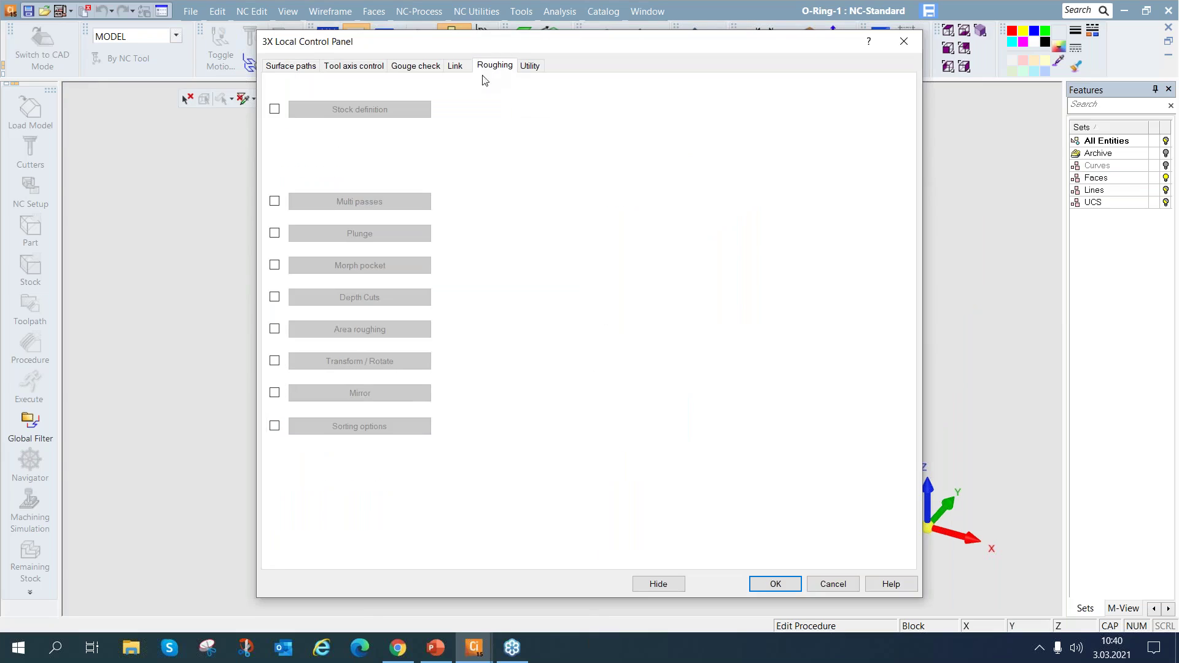
click(274, 202)
click(360, 203)
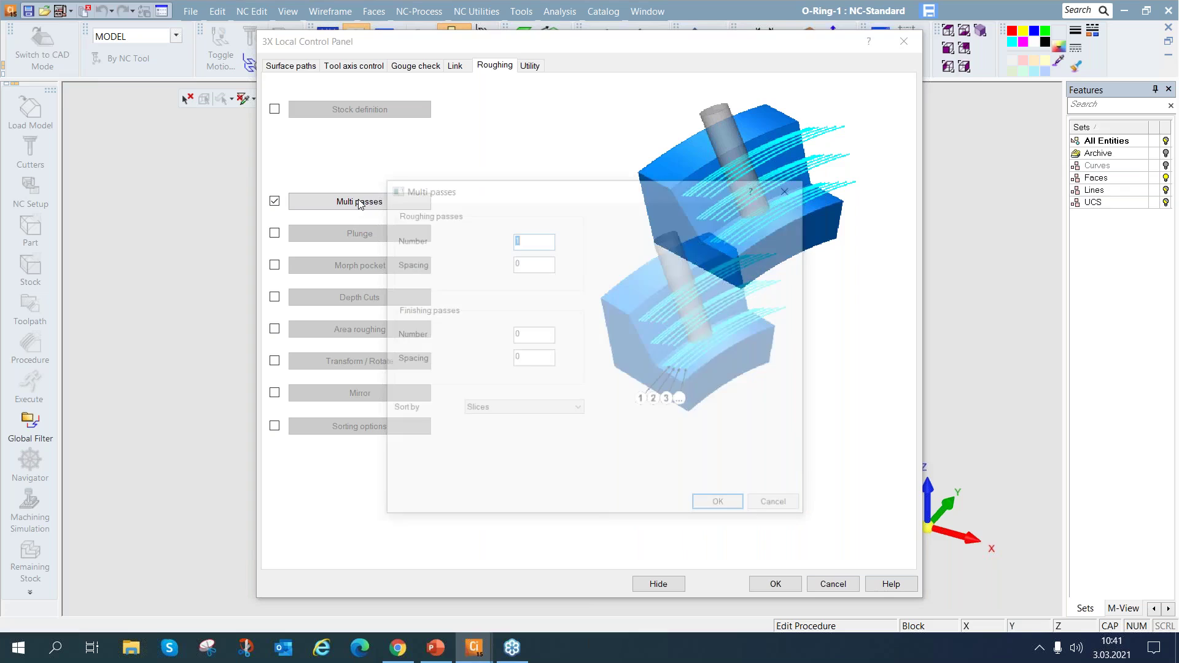
Enter 10 roughing passes with 0,5 spacing, then cancel the Multi passes dialog
click(545, 266)
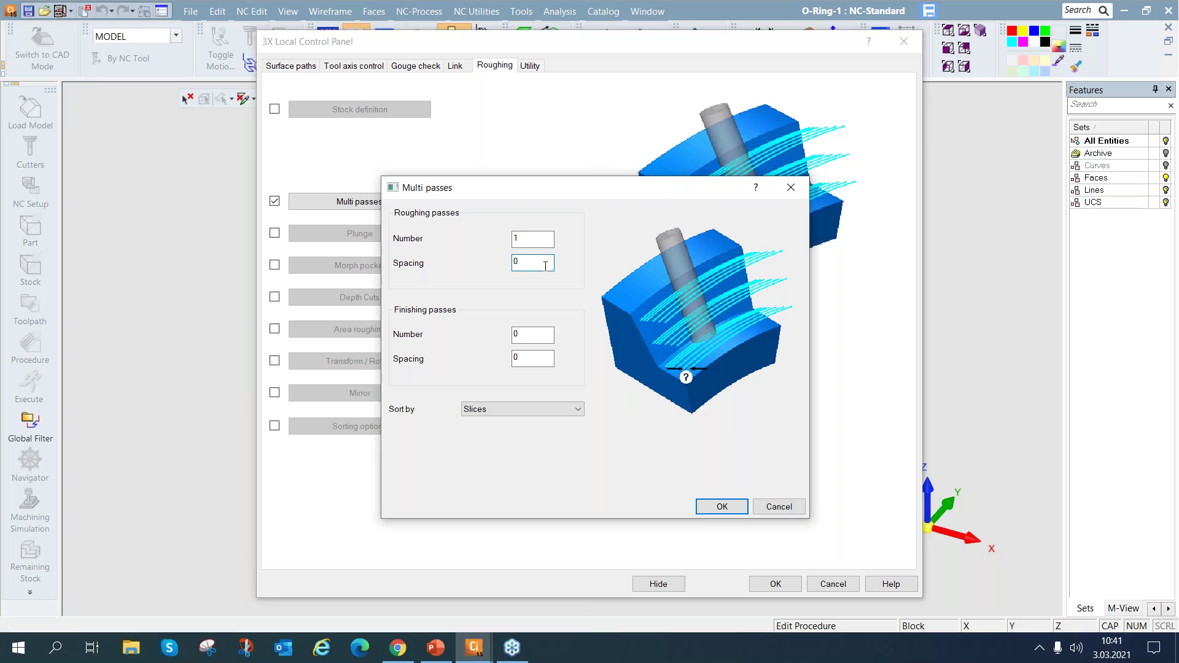
text(5)
click(548, 241)
text(0)
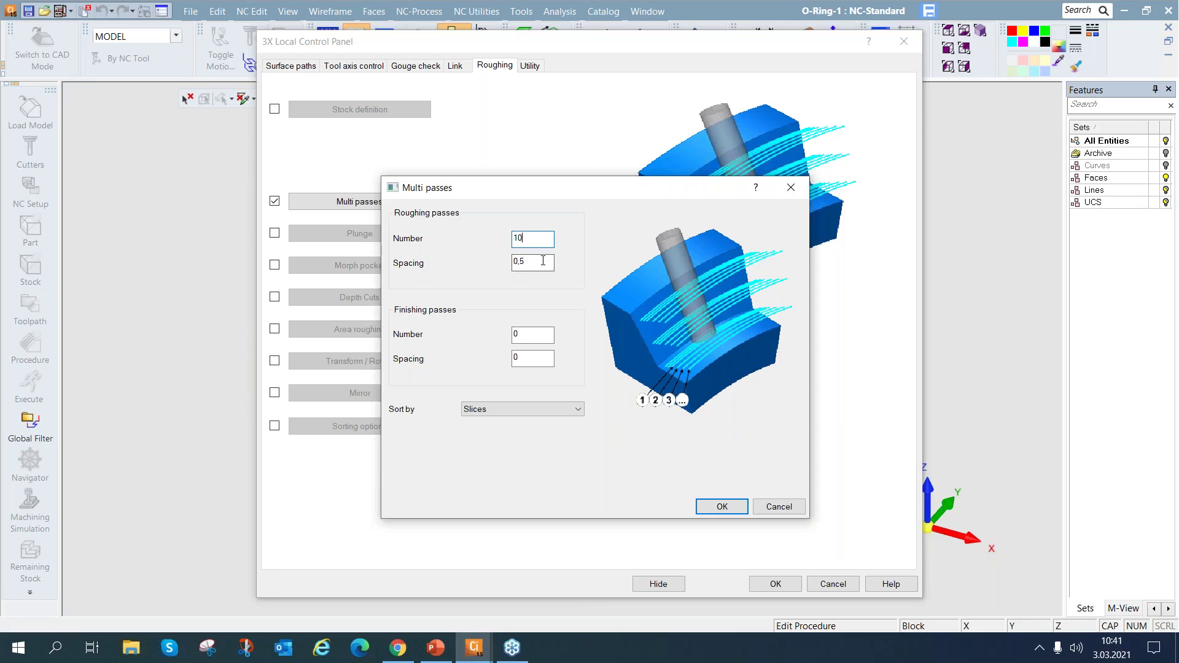
click(543, 261)
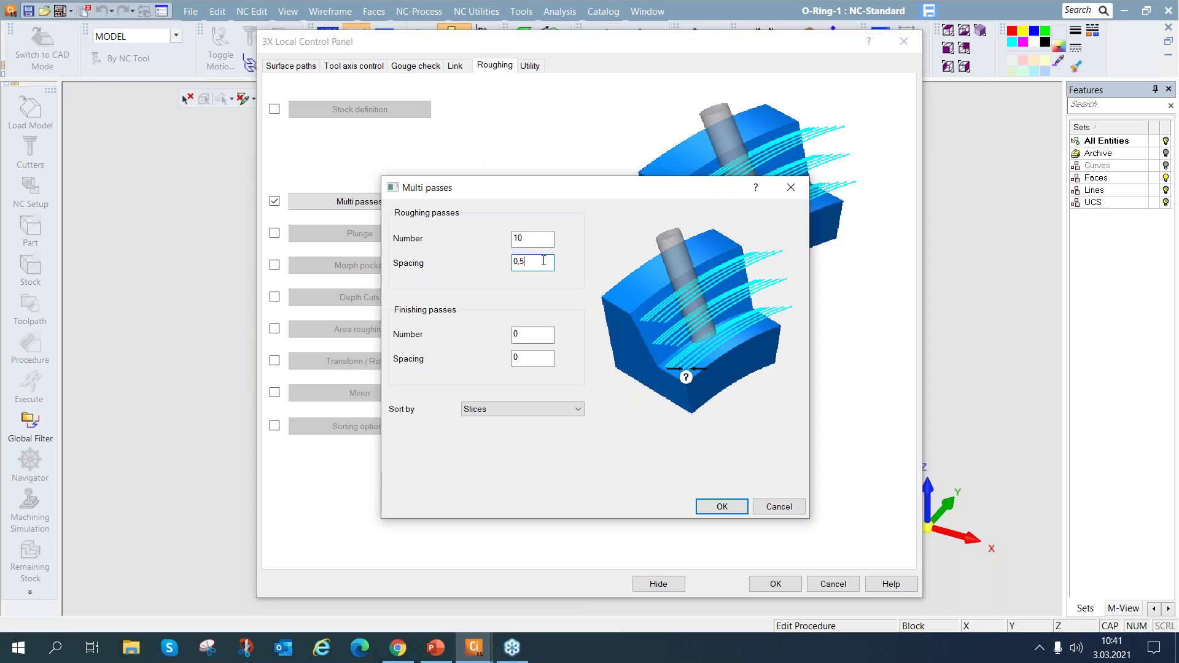
click(791, 510)
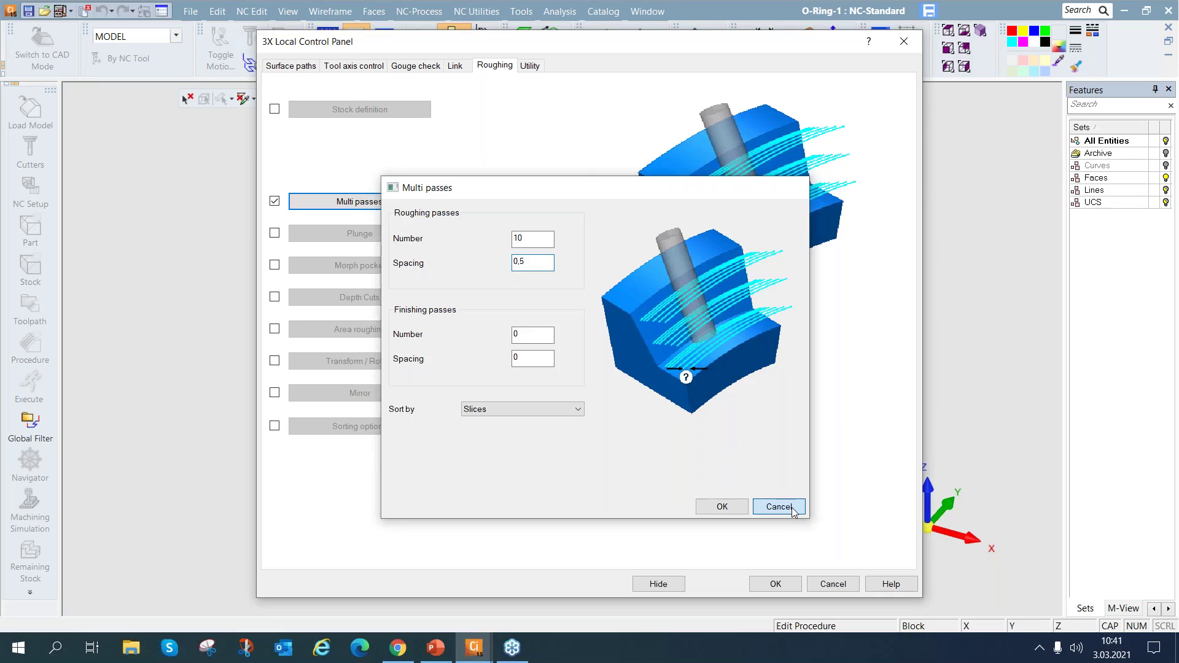
Cancel the 3X Local Control Panel to return to the NC Process Manager
click(844, 585)
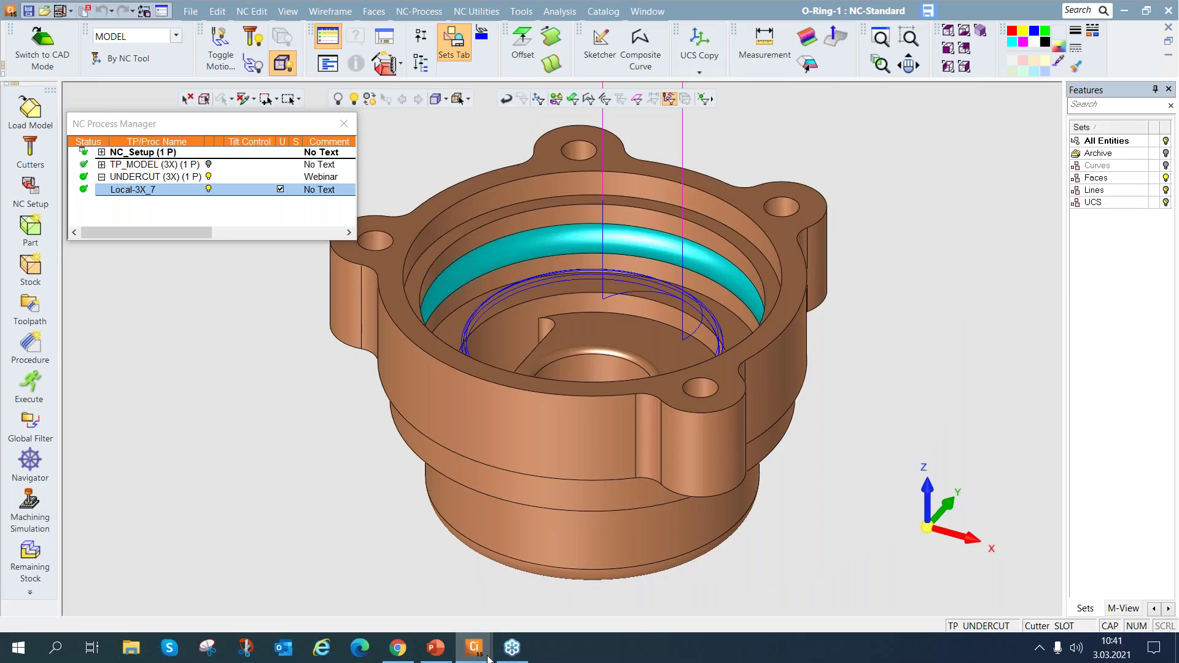
mouse_move(475, 647)
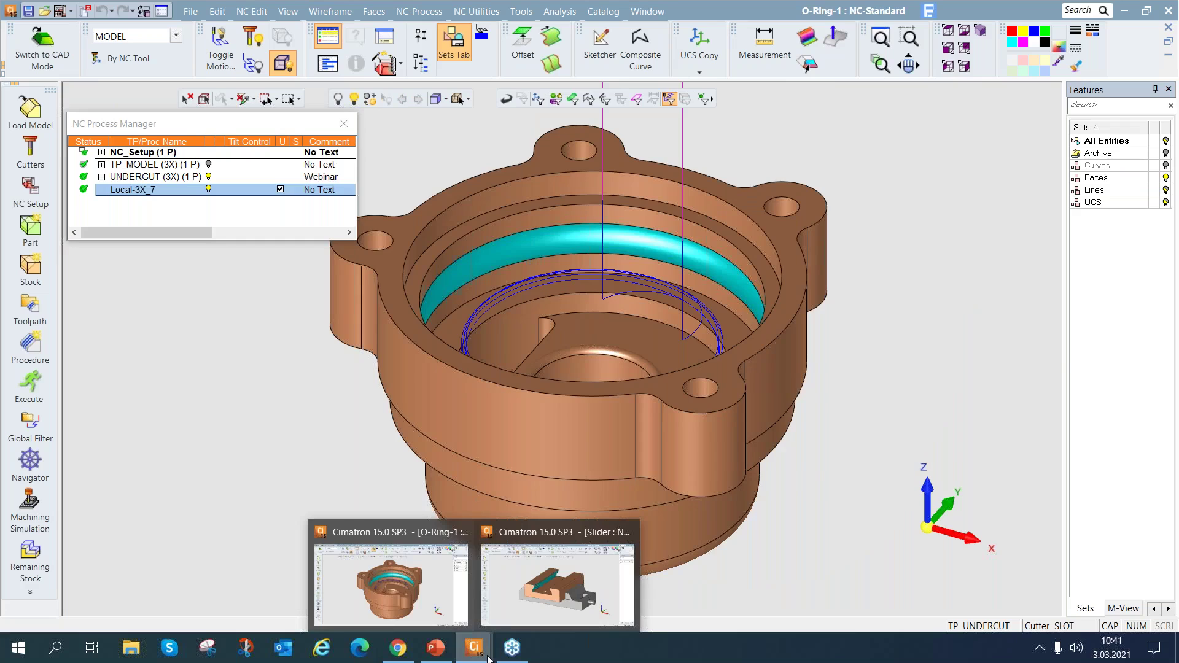
Switch to the Slider part and review the 40 mm KIRLANGIC and SLOT cutters before closing the list
click(557, 583)
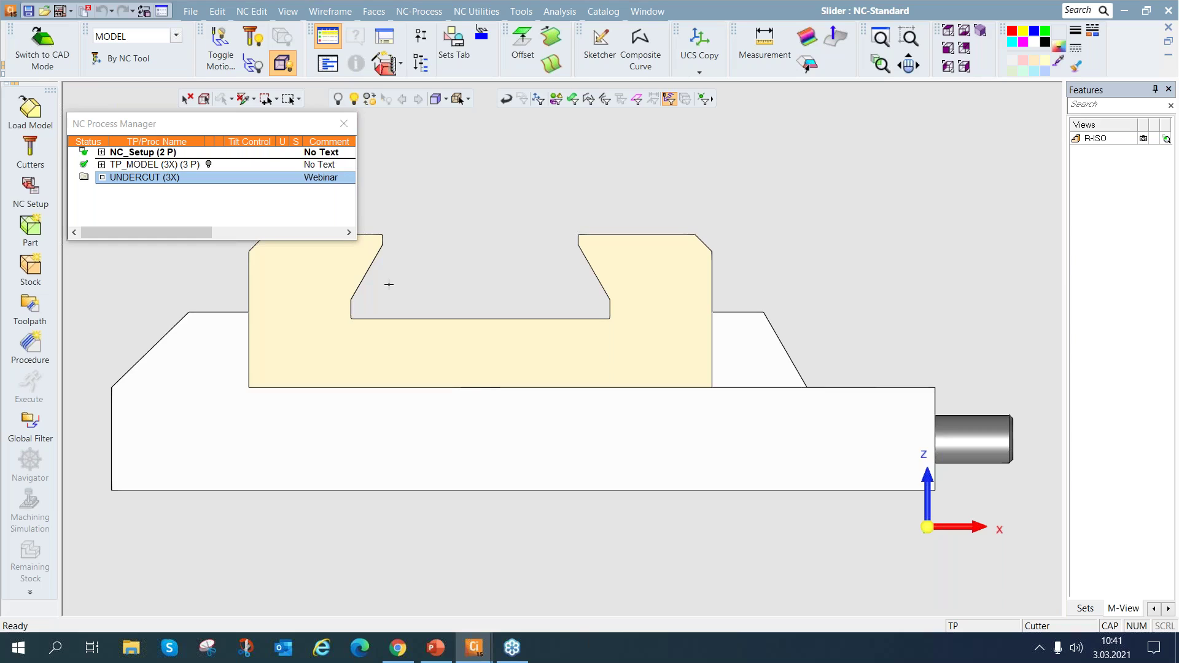
key(F8)
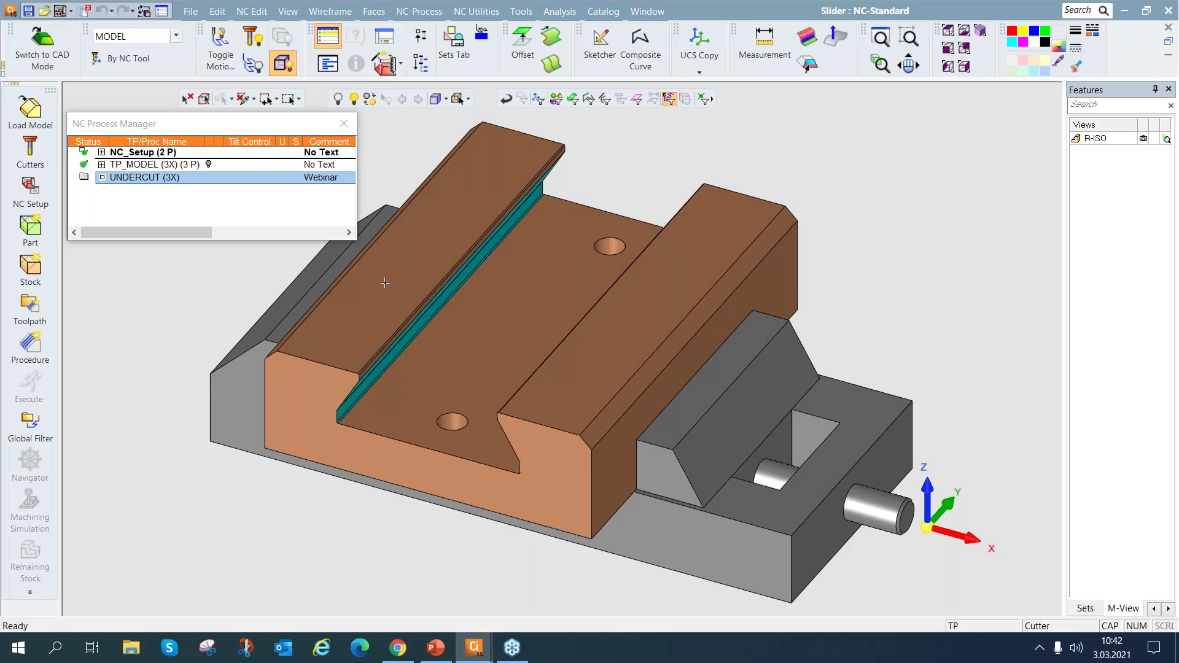
click(29, 148)
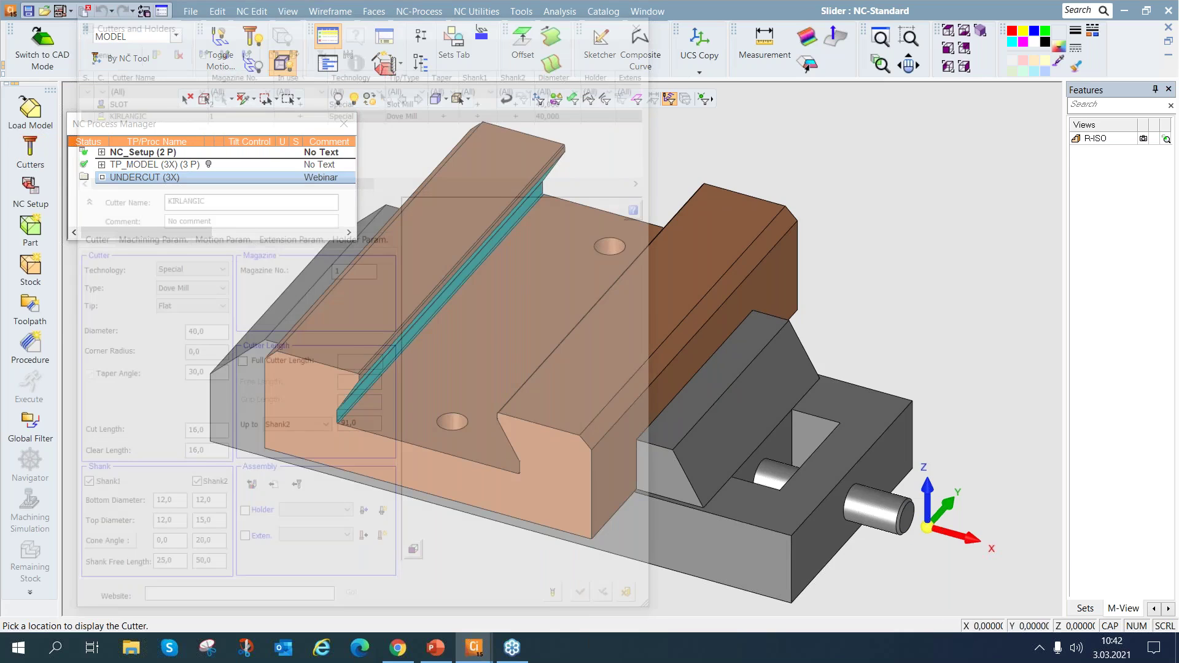
click(531, 447)
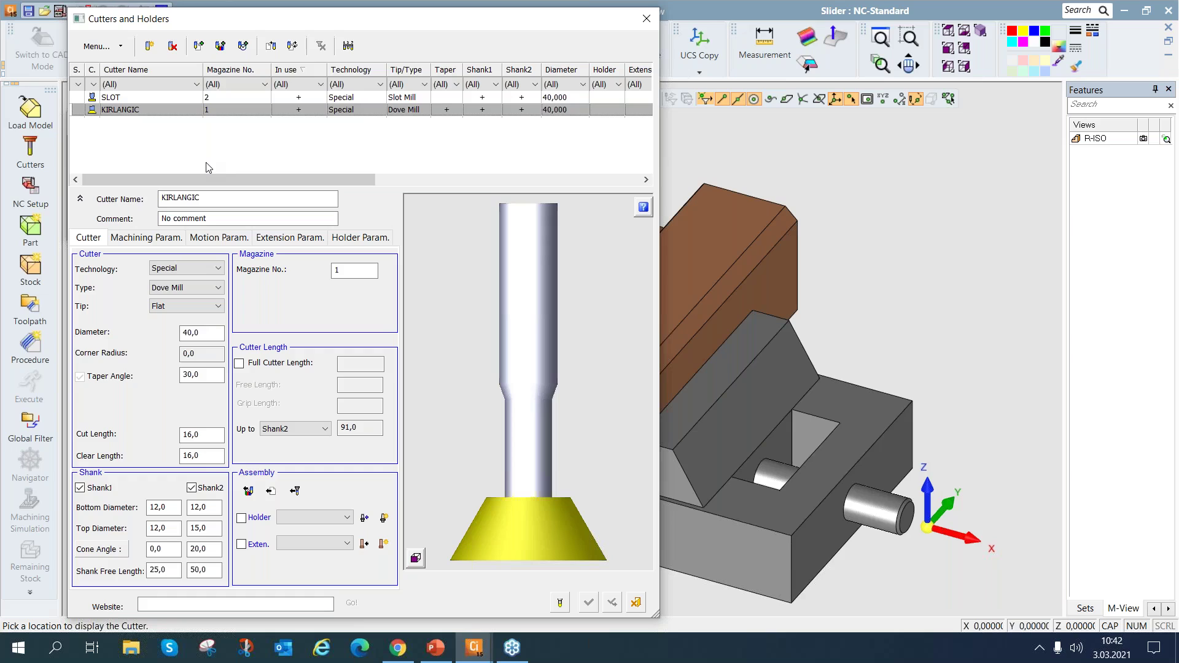
click(175, 97)
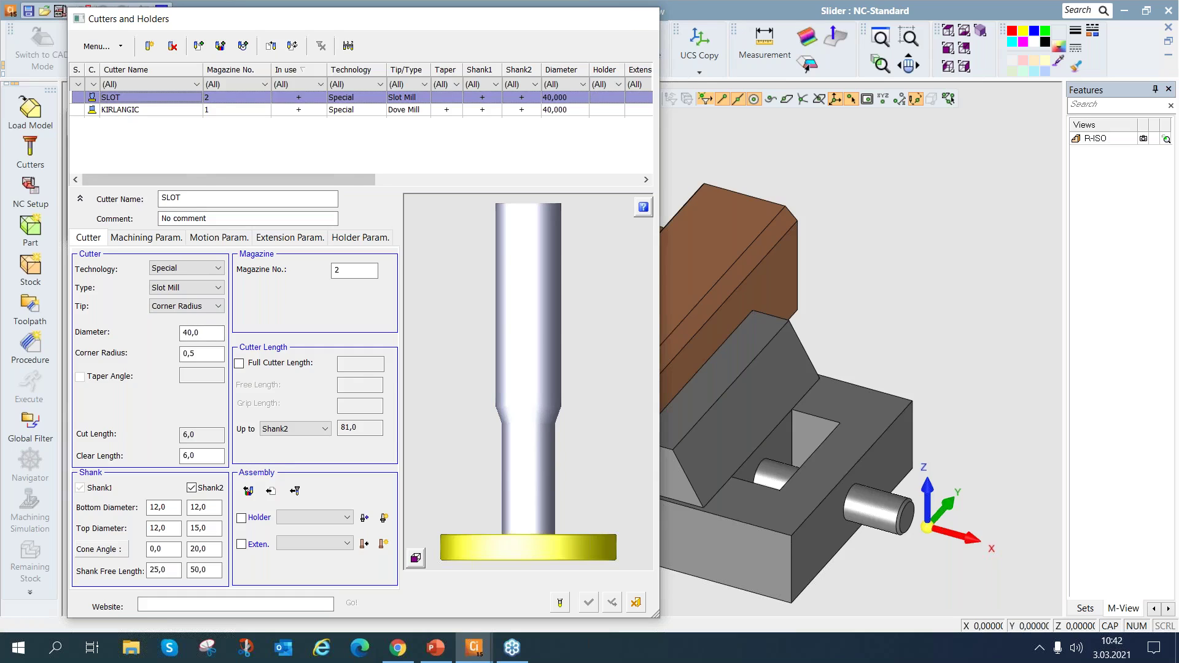
click(646, 18)
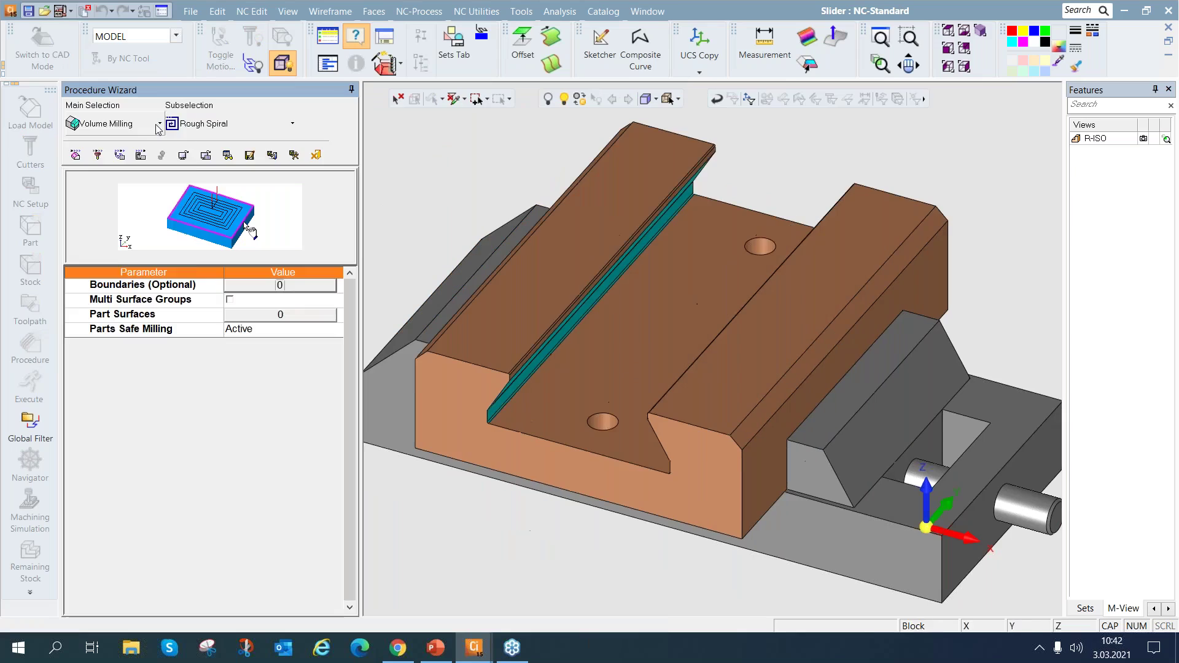
Create a new 2.5 Axes procedure with Profile Open Contour as the subselection
click(159, 123)
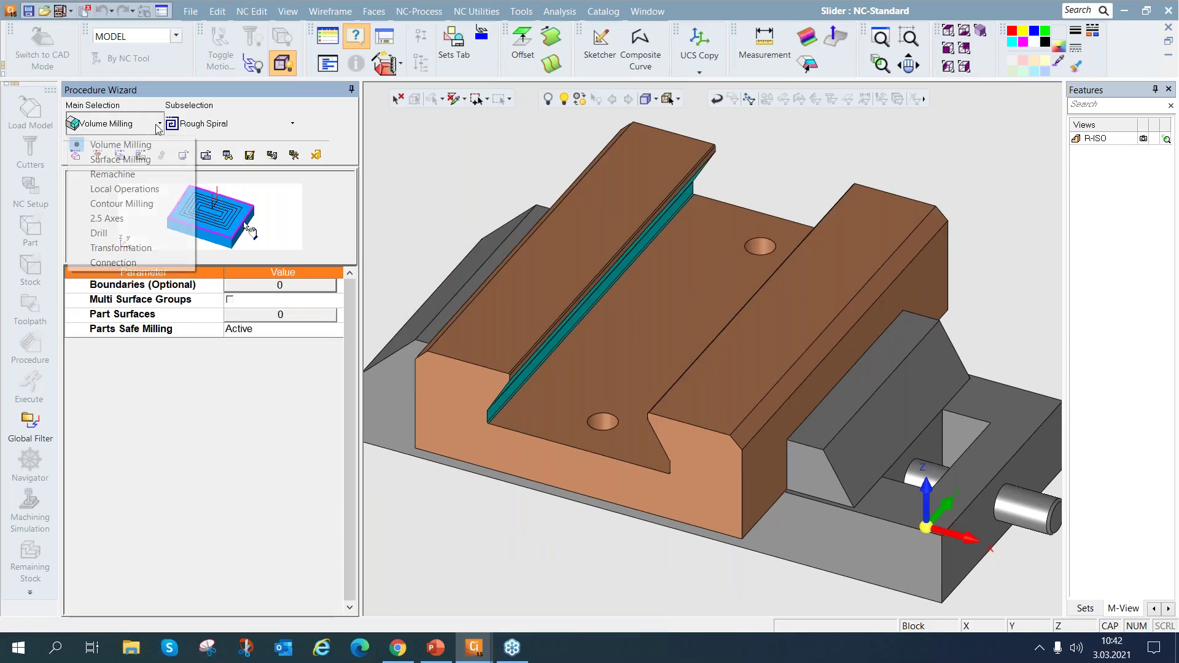
click(150, 219)
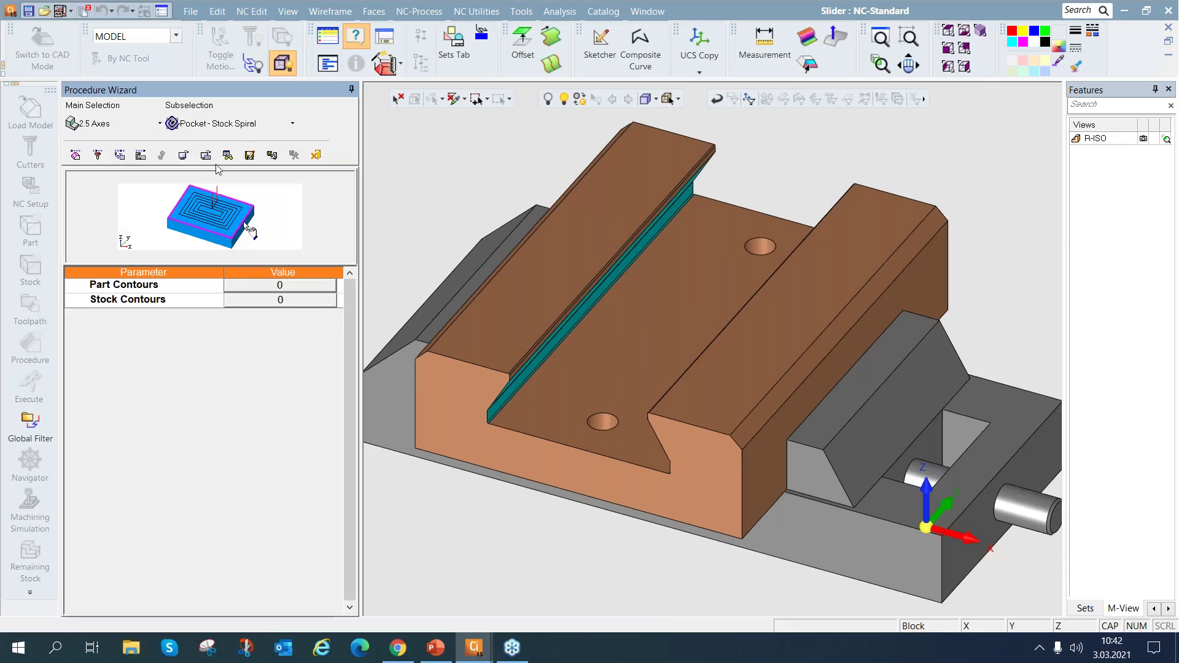
click(246, 129)
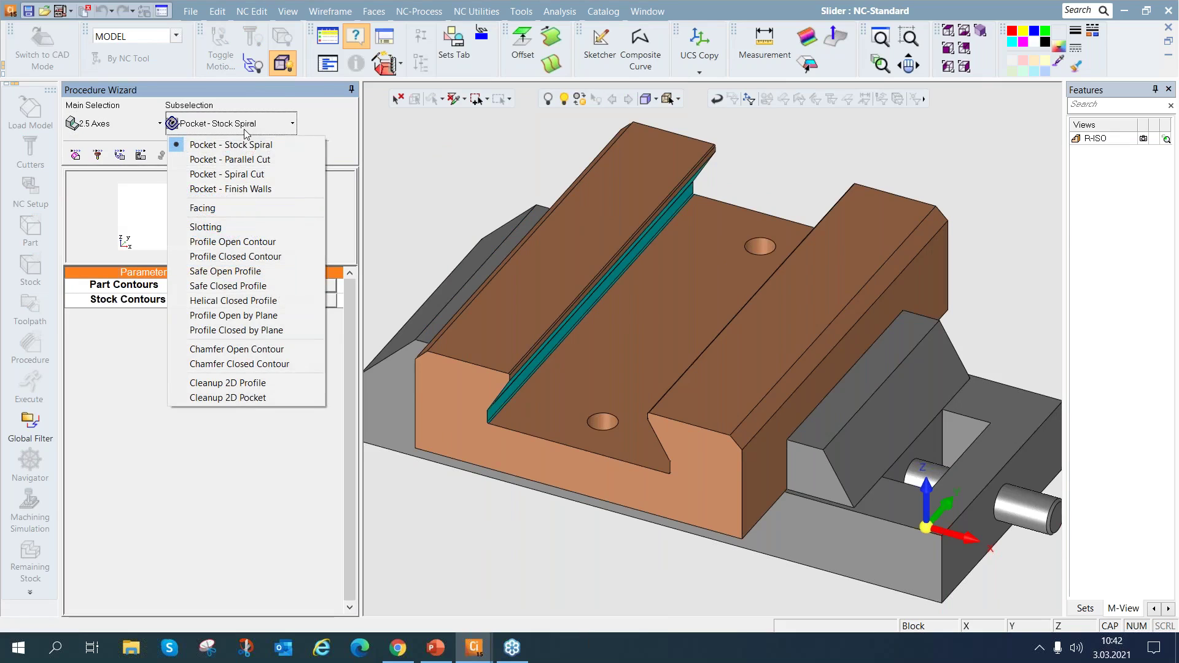
click(289, 239)
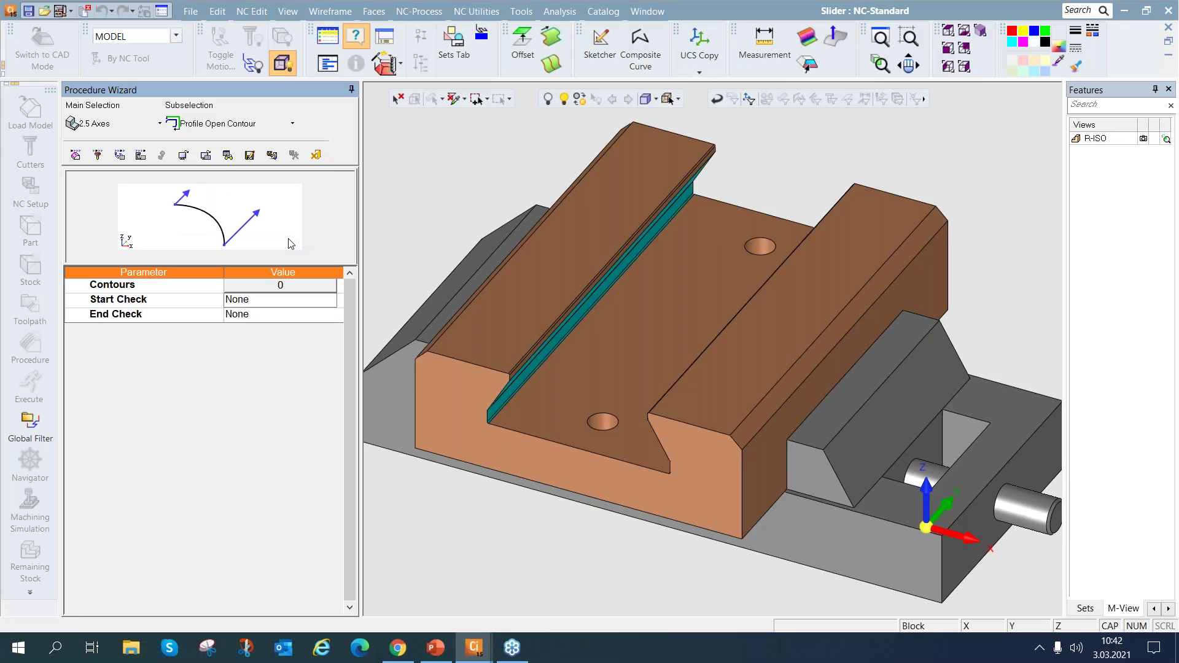
Pick the top edge of the teal dovetail face as the open contour
click(308, 291)
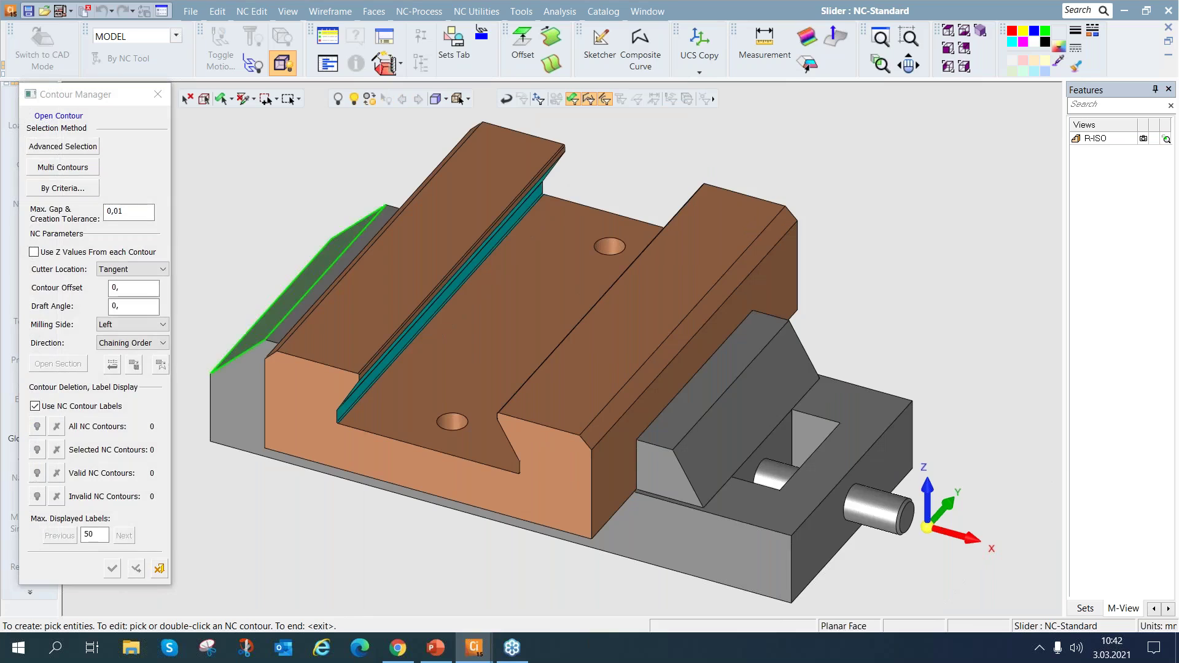
scroll(339, 403, up, 2)
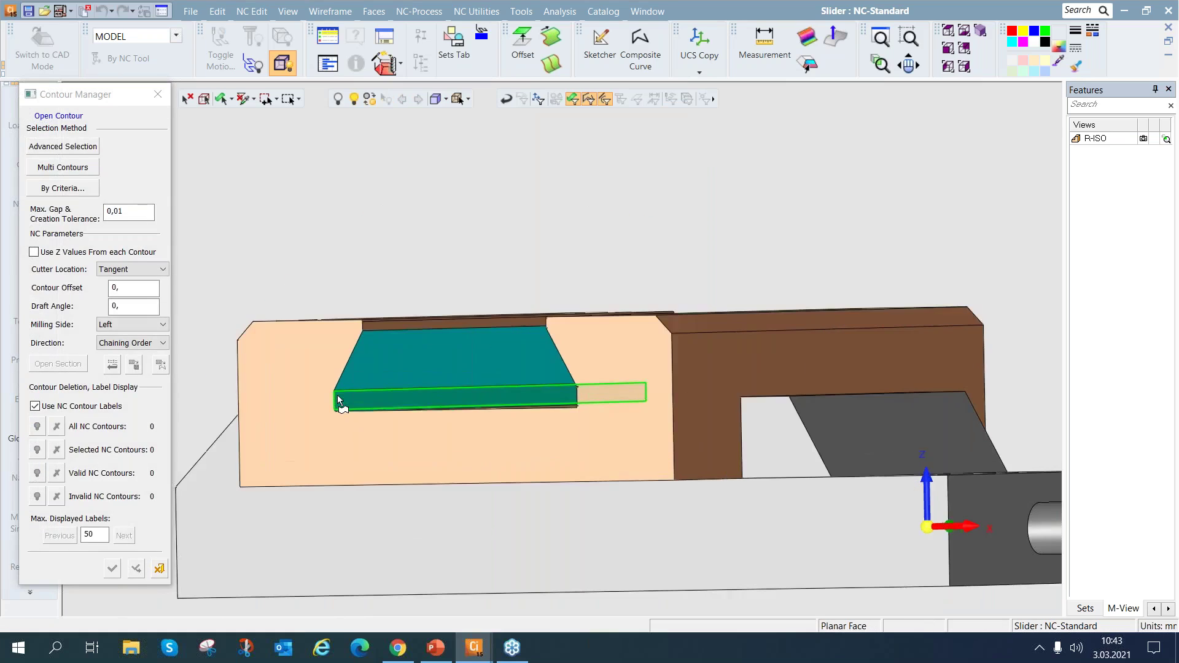
mouse_move(339, 403)
middle_down()
mouse_move(395, 384)
mouse_move(359, 400)
middle_up()
scroll(335, 411, up, 5)
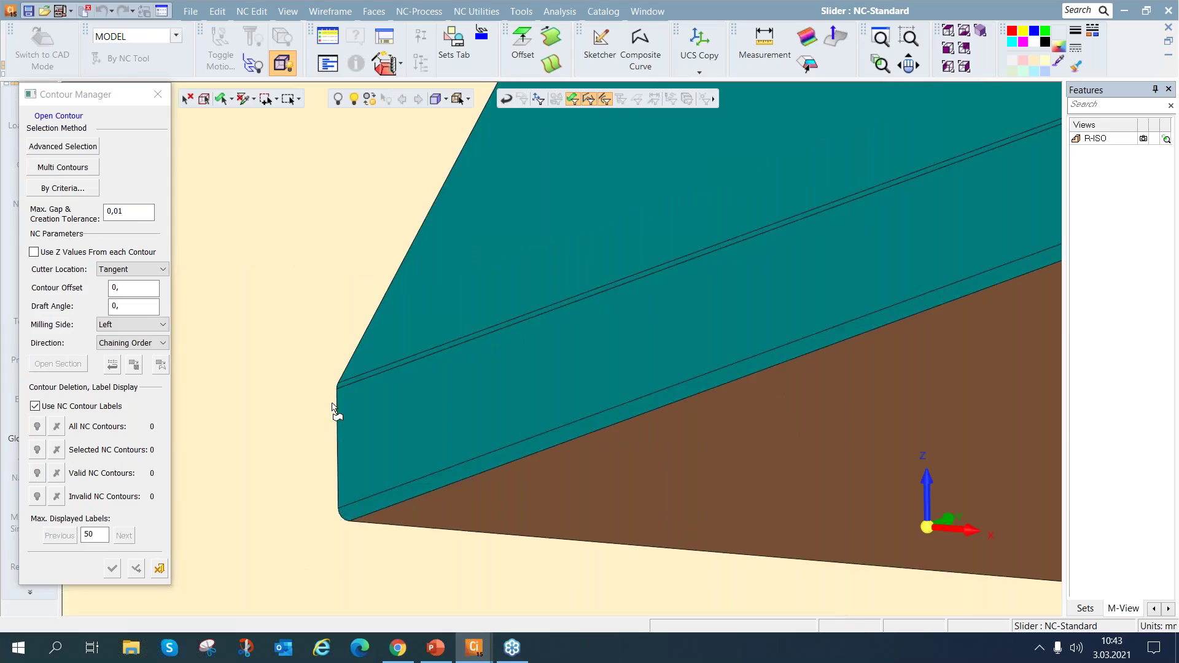
click(467, 335)
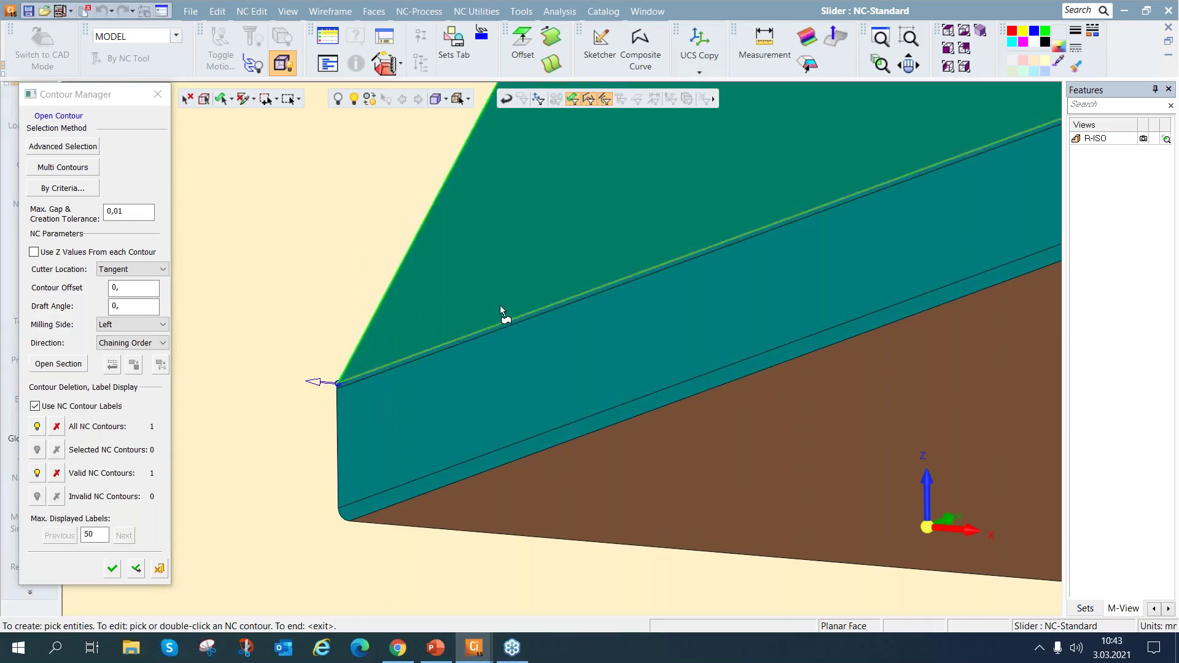
scroll(501, 309, down, 3)
Set the contour's milling side to Right and assign the KIRLANGIC dove mill cutter
click(846, 213)
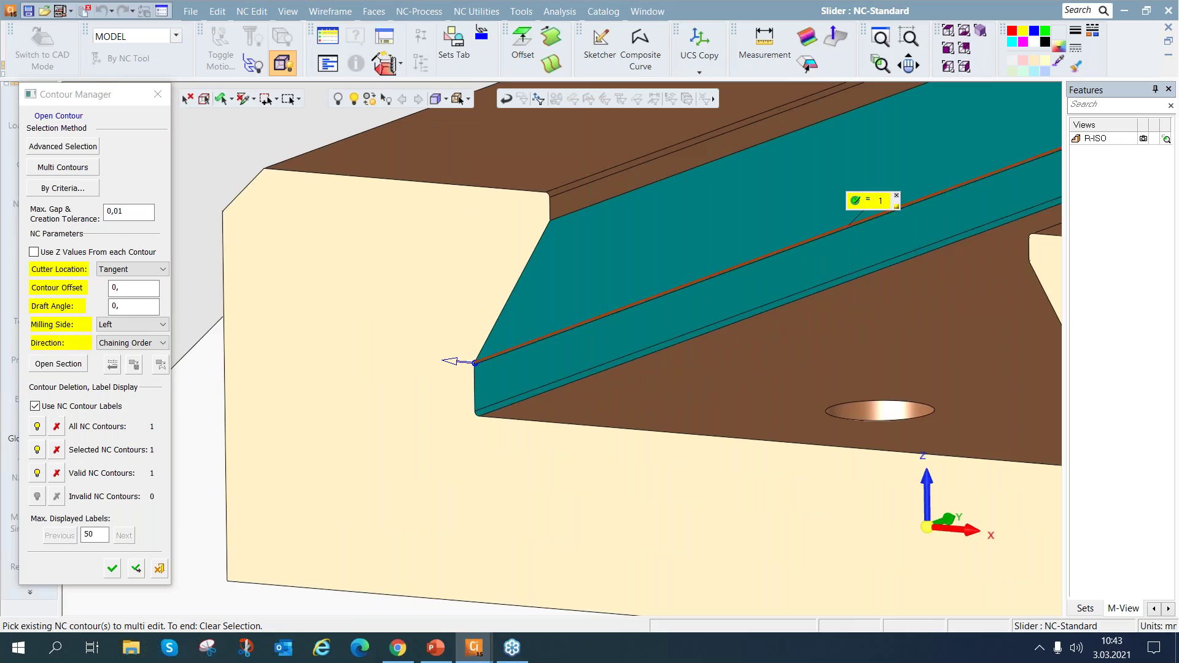
click(126, 325)
click(117, 338)
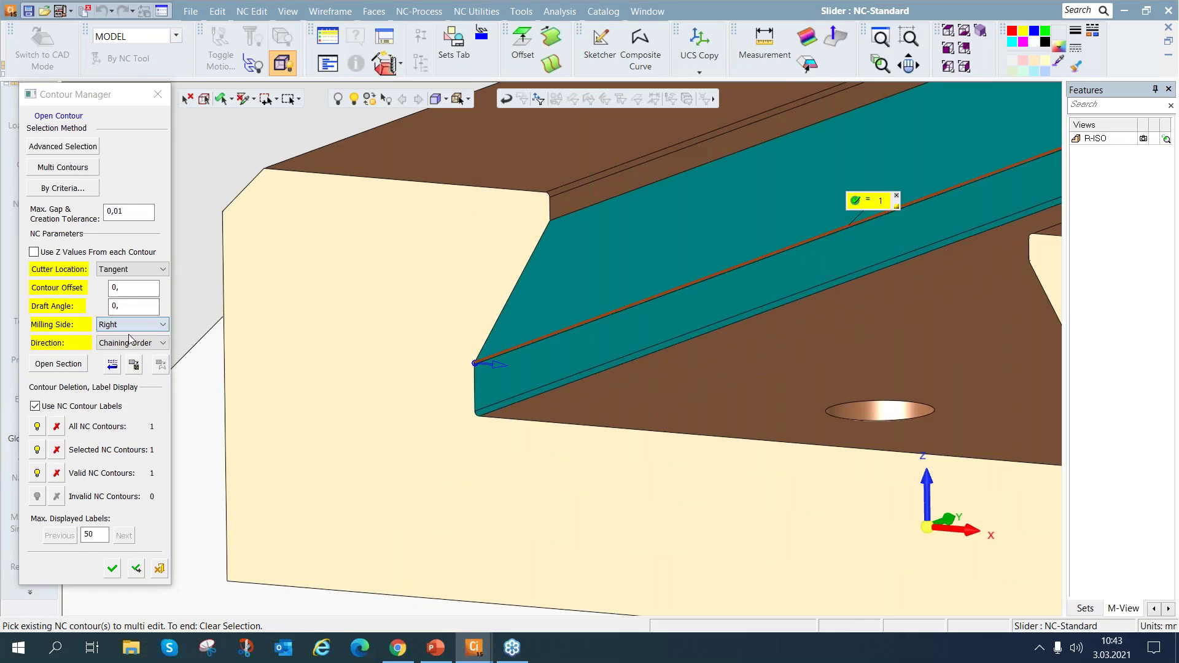
middle_click(437, 303)
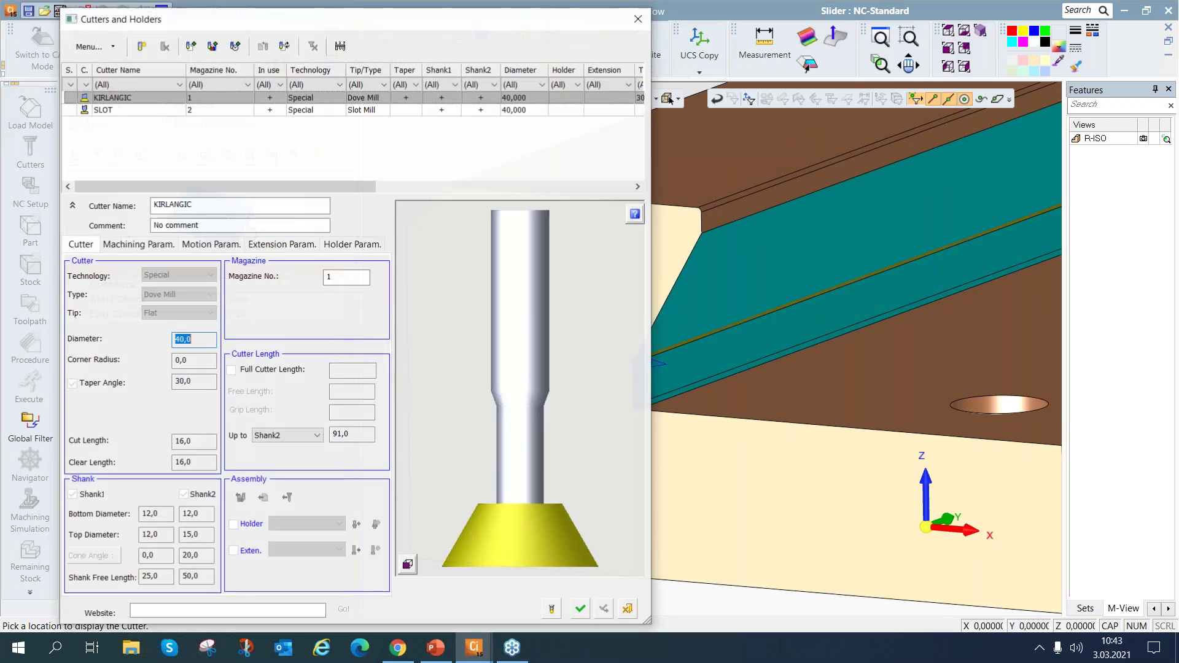
click(152, 98)
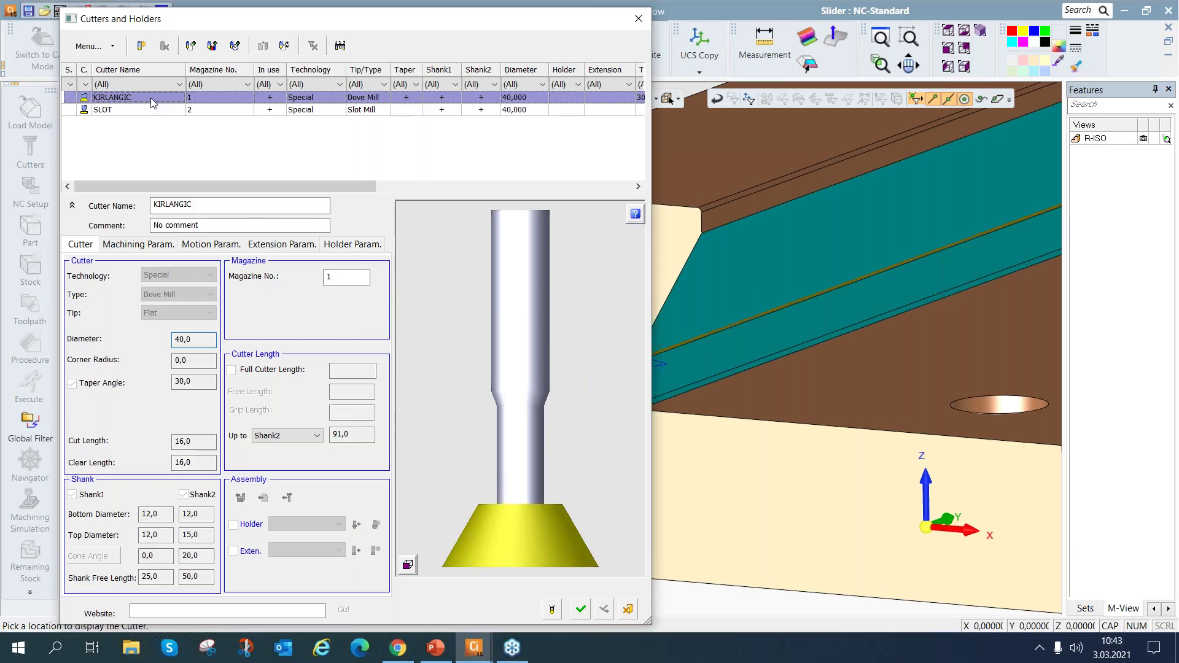
key(Return)
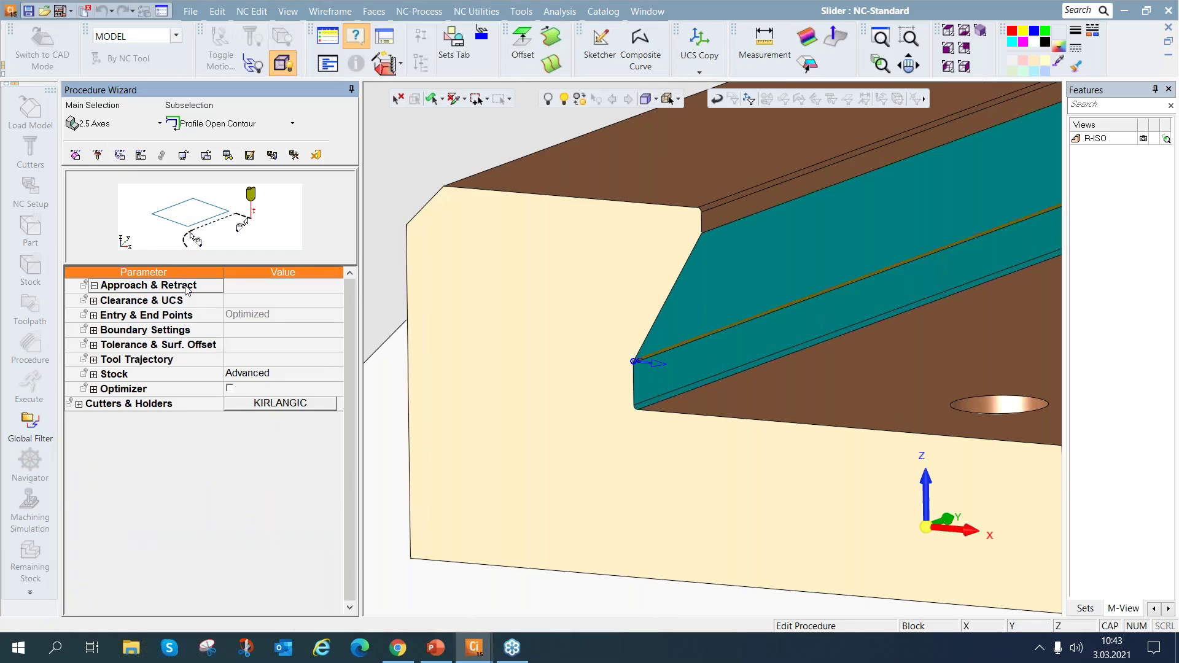
Set both approach and retract Extension values to 25
click(186, 287)
click(968, 49)
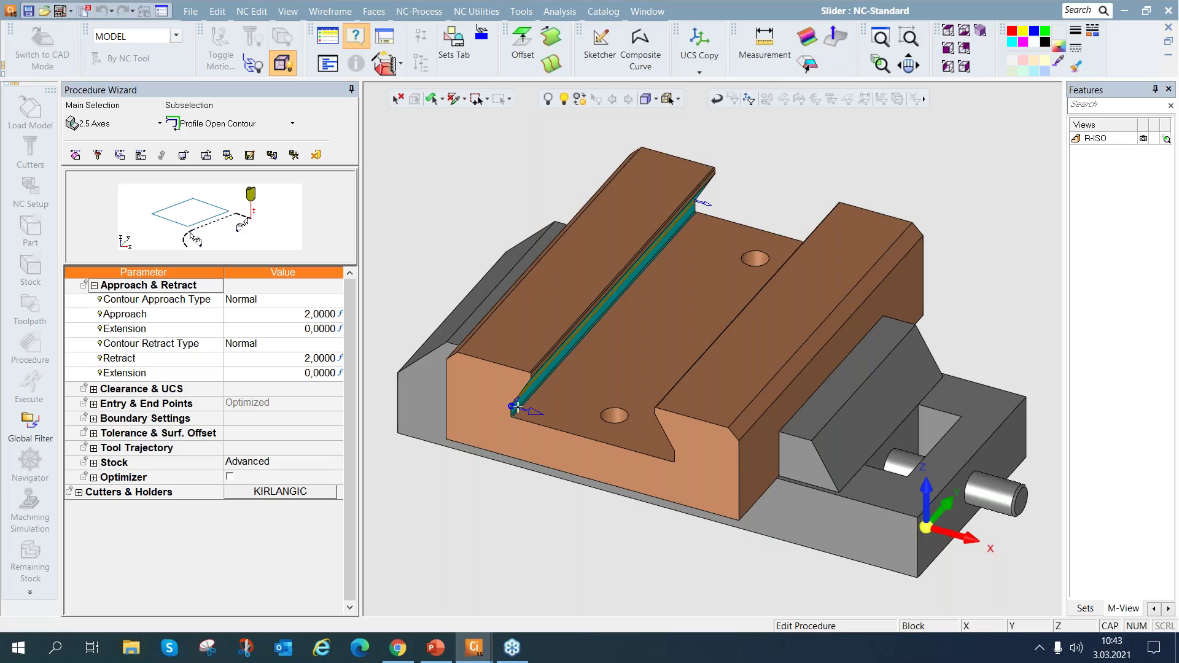
click(268, 332)
text(25)
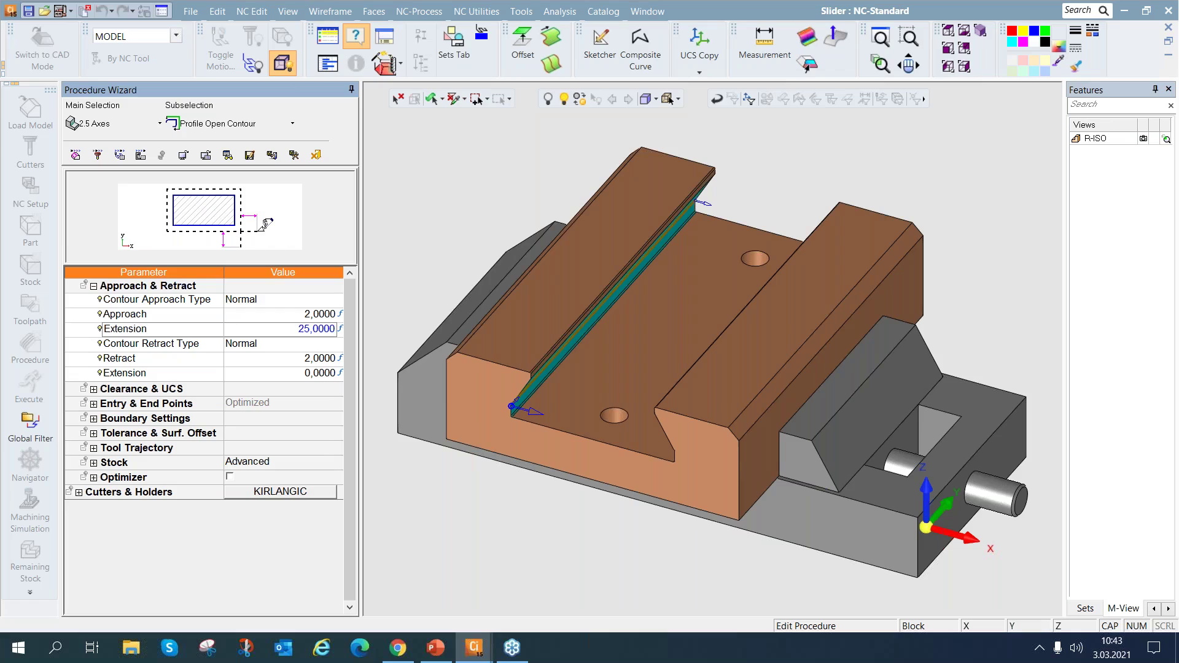
key(Return)
click(279, 372)
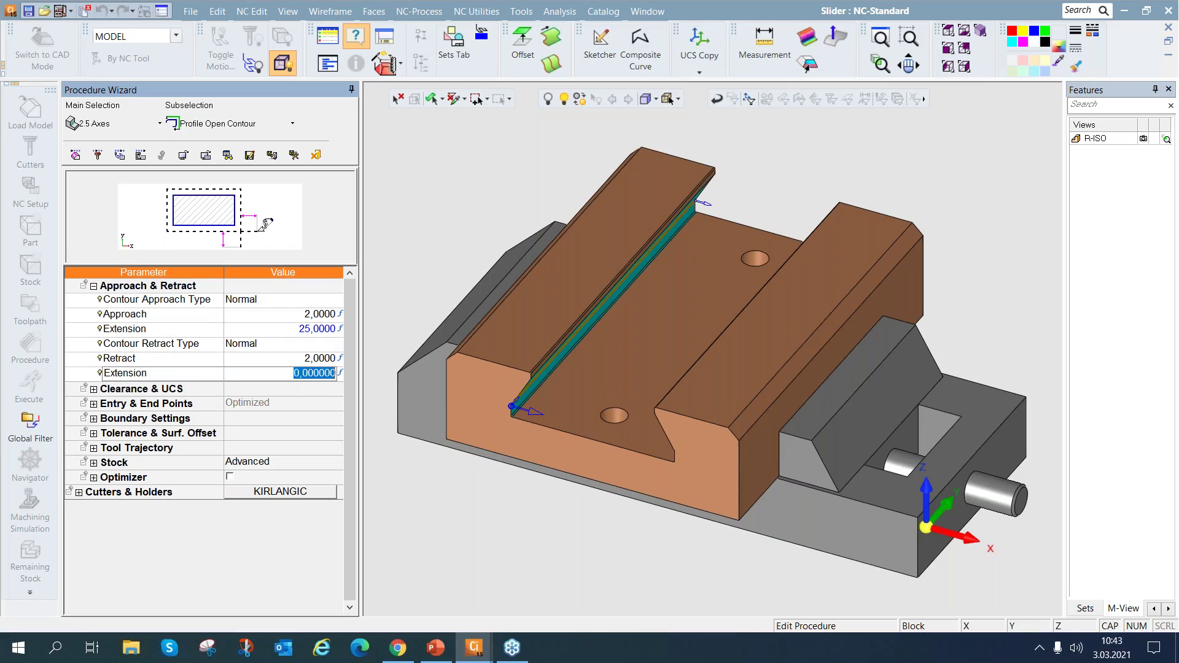
text(25)
key(Return)
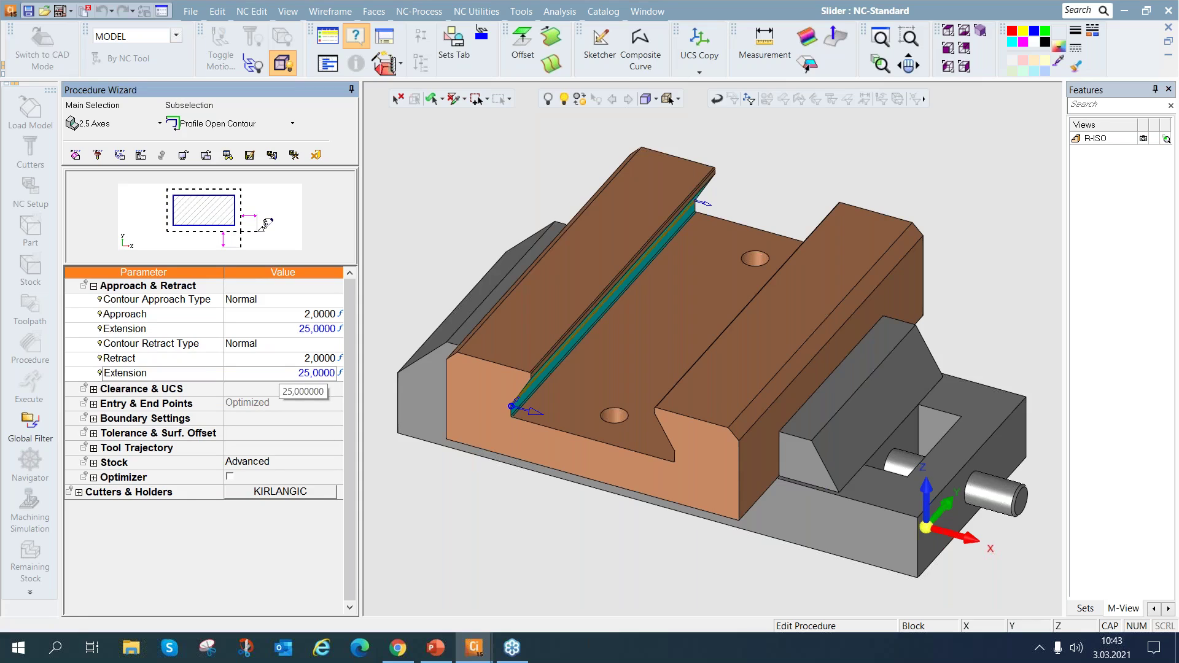
Set the Retract and Approach distances to 0
click(282, 360)
text(0)
key(Return)
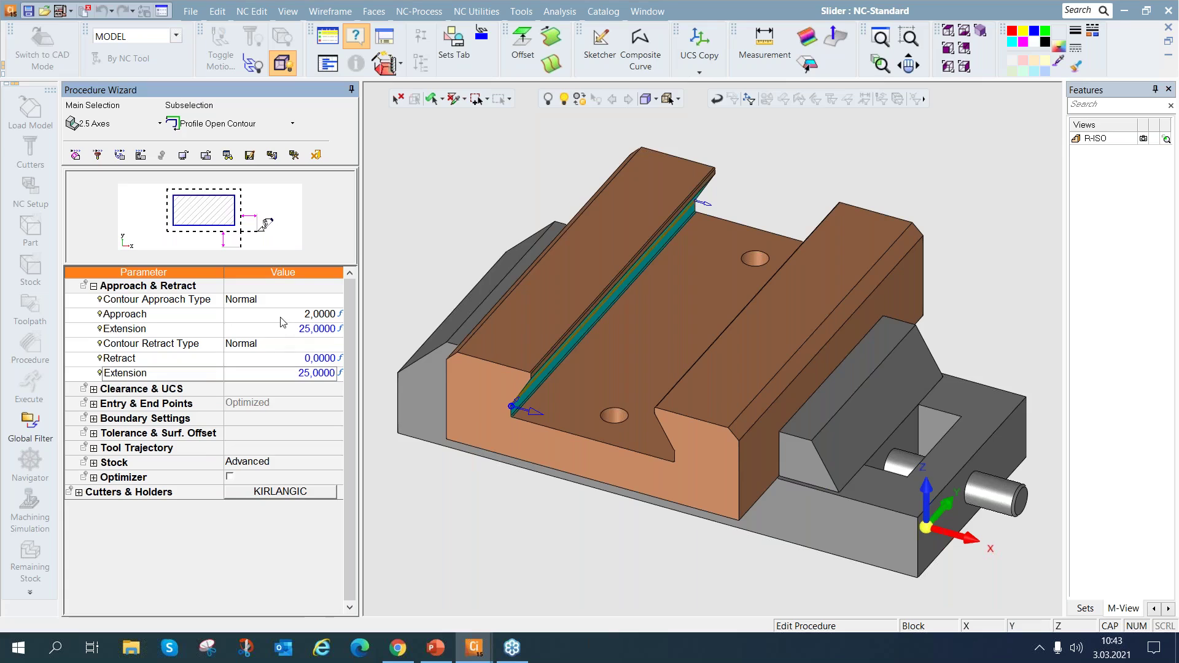
click(281, 318)
text(0)
key(Return)
double_click(206, 289)
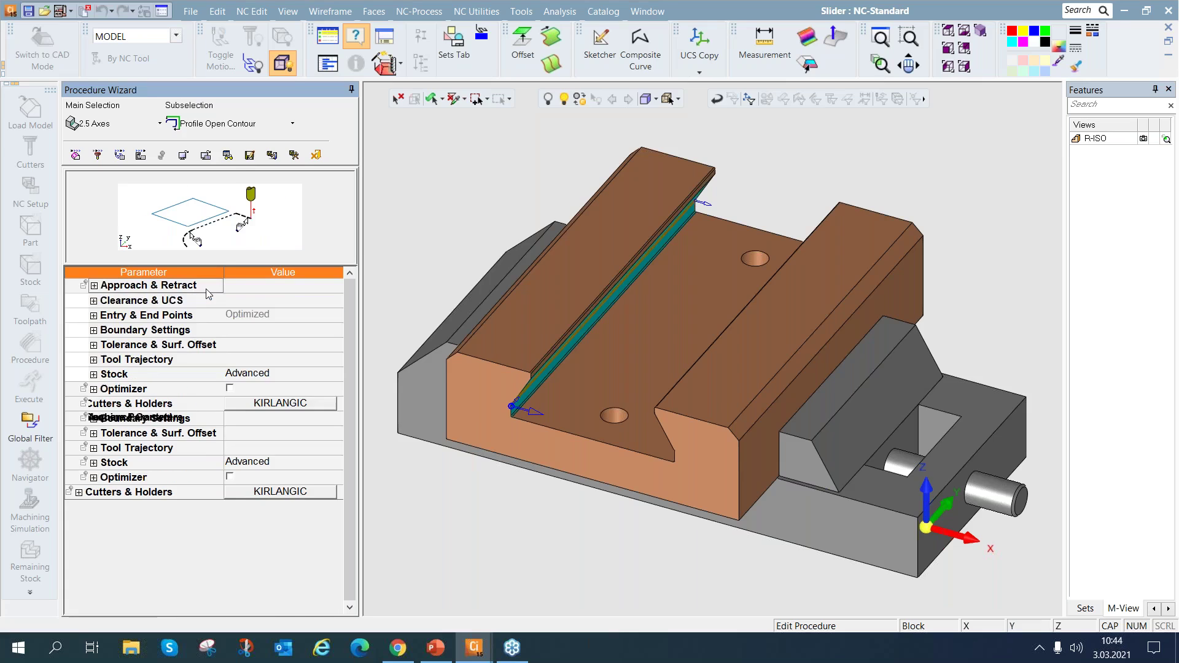
Set Z-Top and Z-Bottom to 55,7496 from the model and switch the cutting style to Bidir
double_click(206, 362)
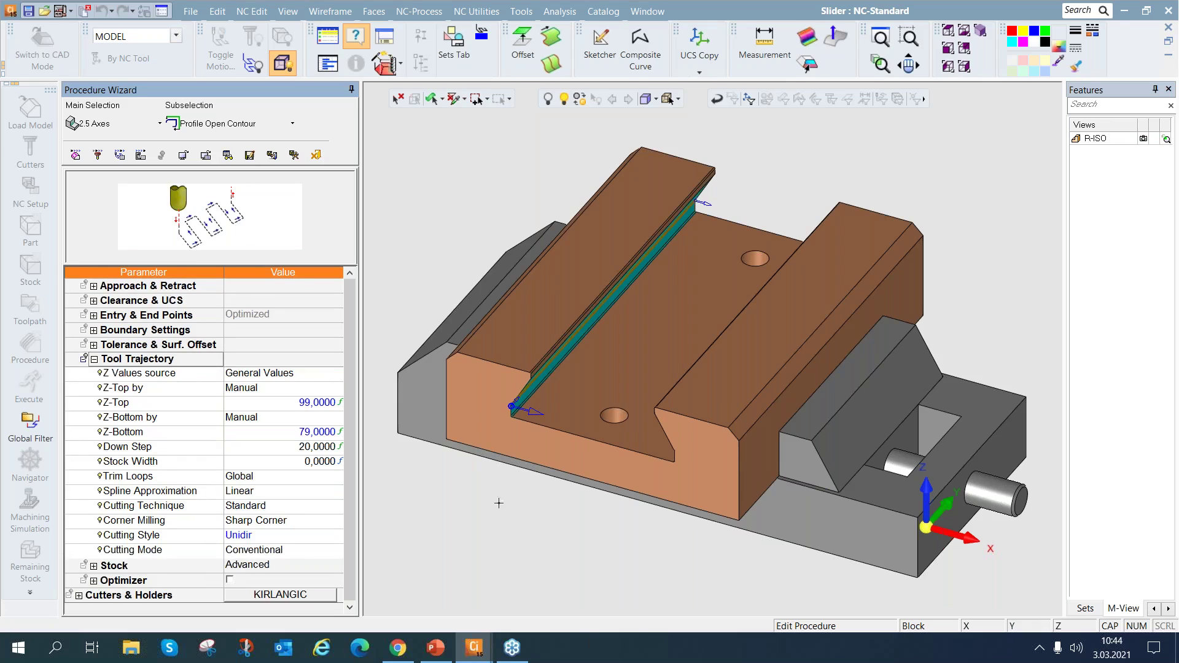
middle_drag(496, 503, 513, 443)
scroll(509, 399, up, 2)
scroll(513, 396, up, 2)
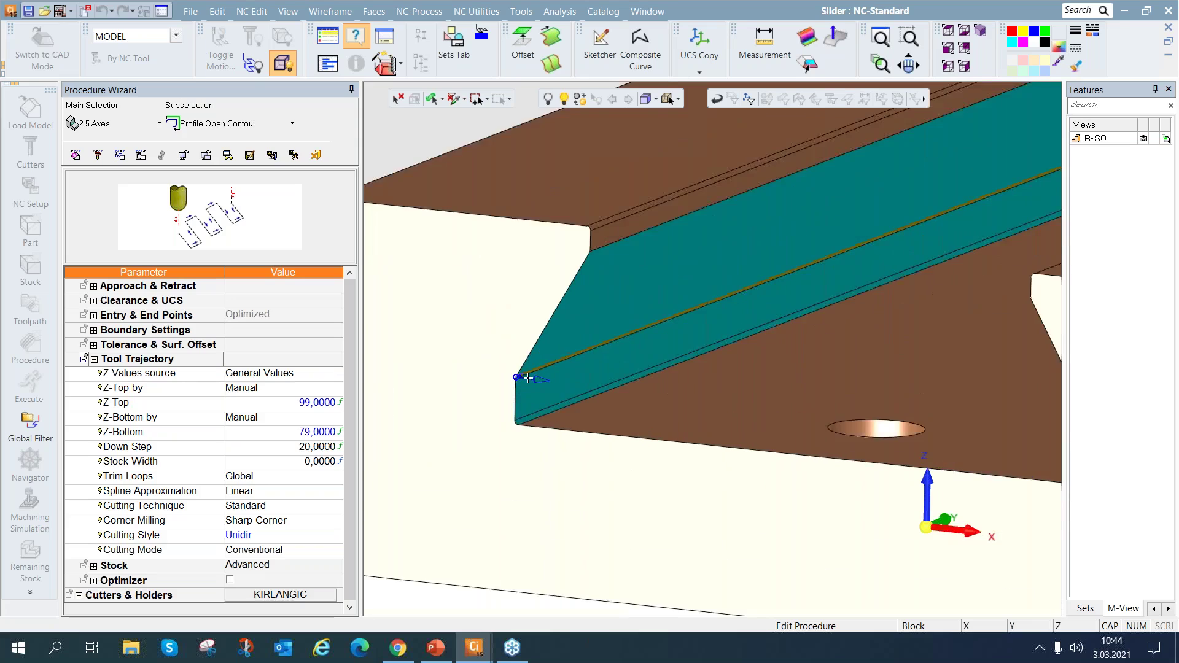
scroll(528, 378, up, 2)
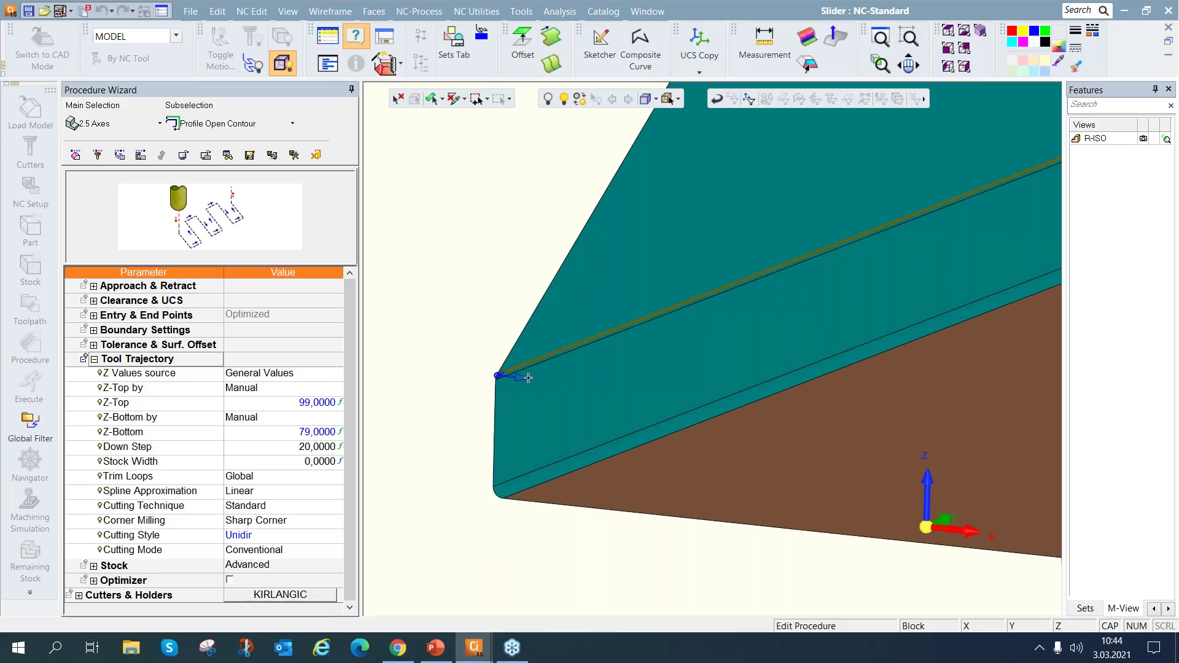
click(272, 409)
click(533, 361)
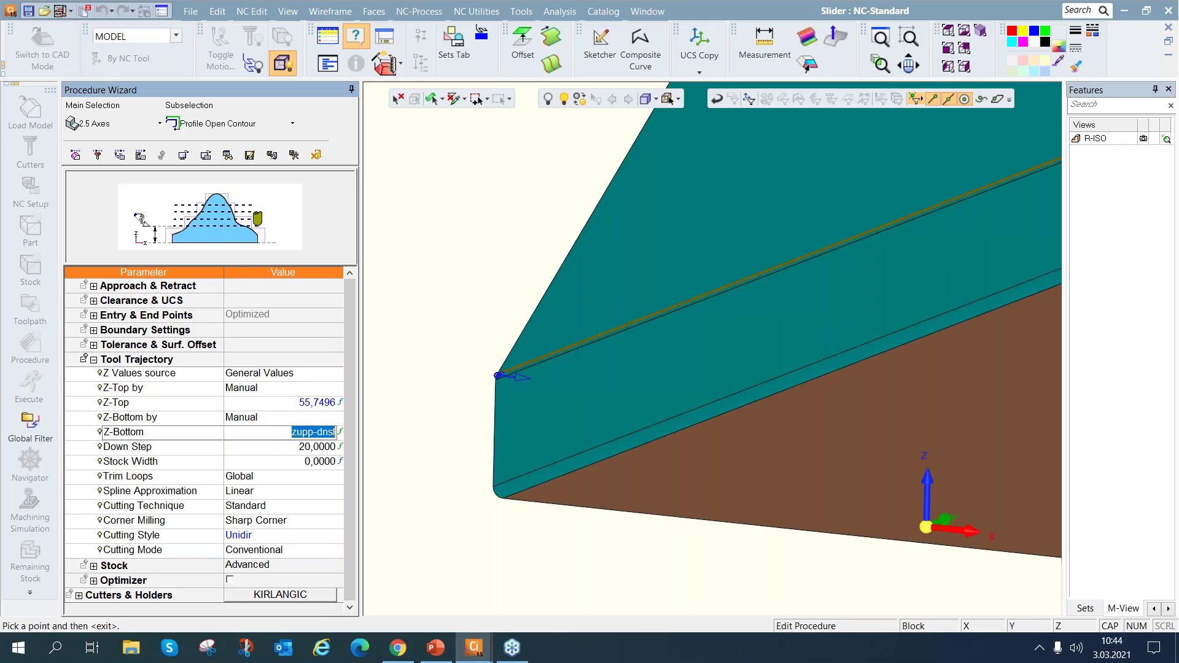
click(537, 362)
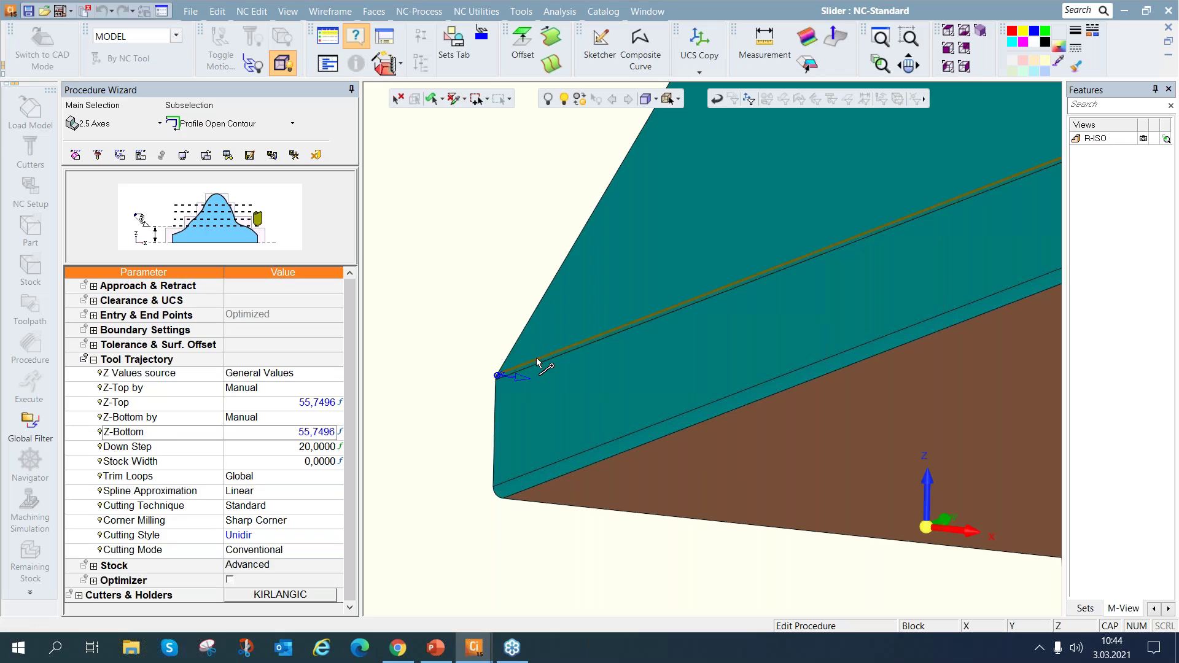
click(295, 537)
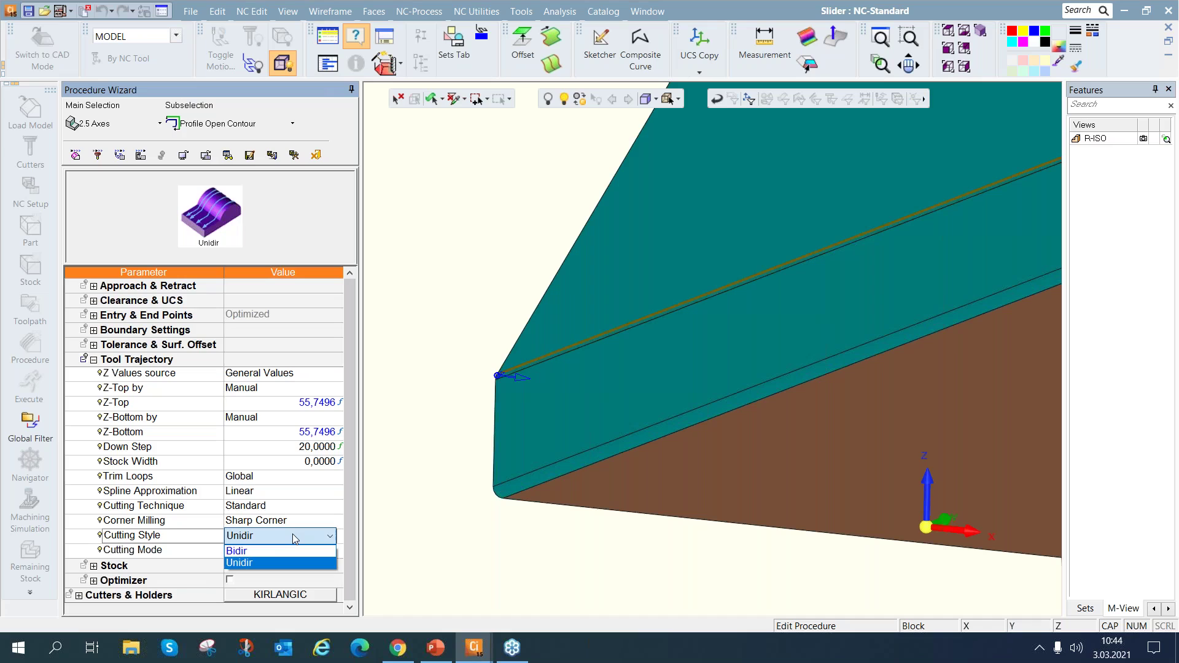
click(296, 552)
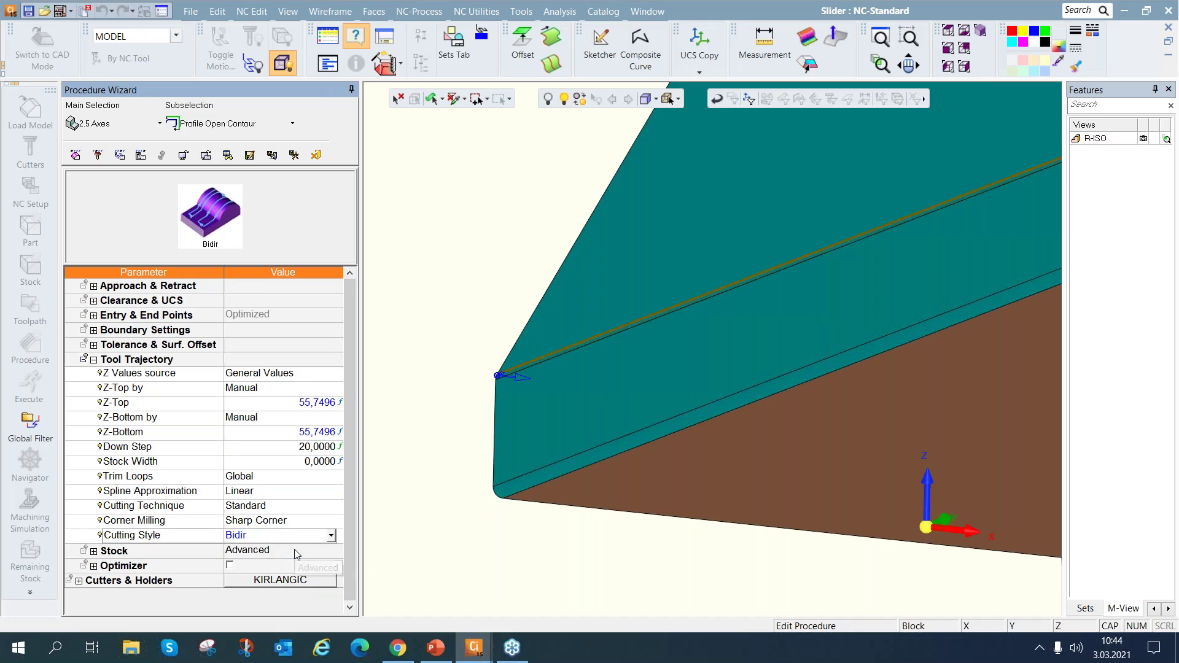
Save and calculate 2X-Profile_14, accept the Dove Mill note, and open the Navigator simulation
right_click(618, 233)
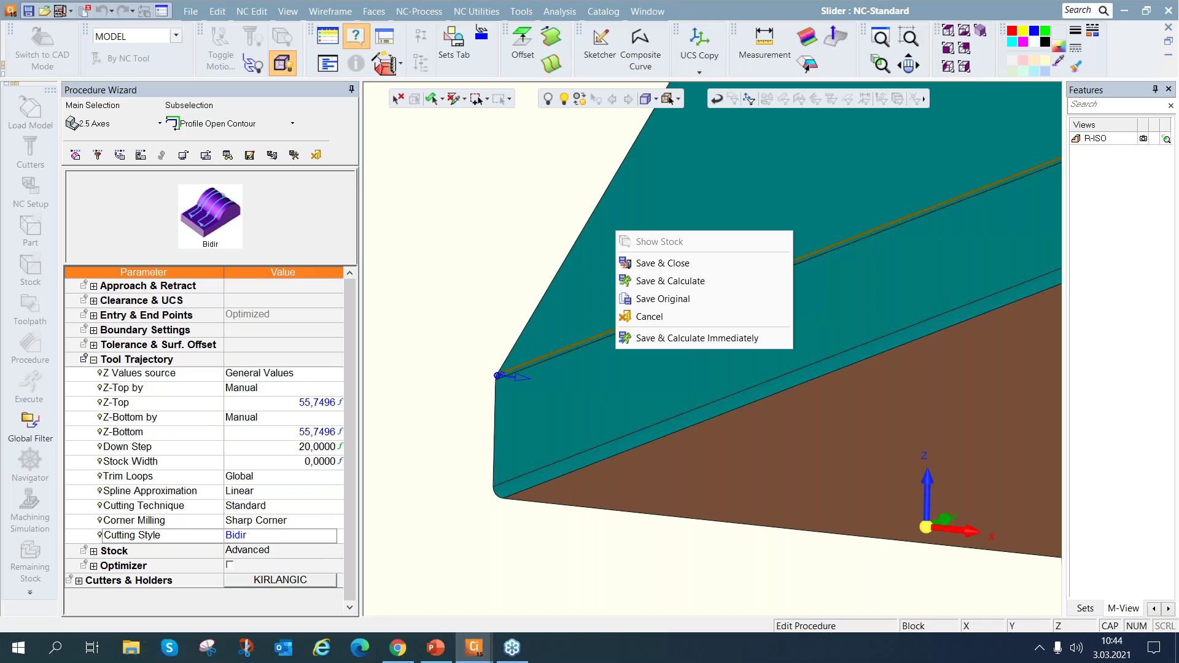
click(642, 281)
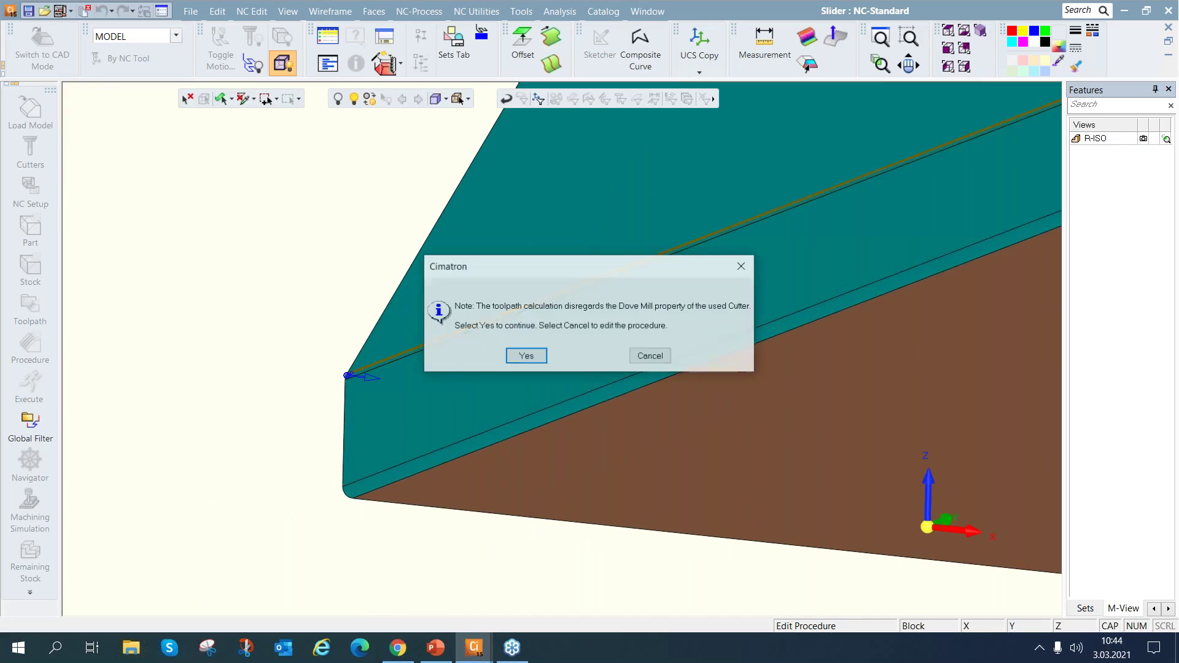
click(526, 356)
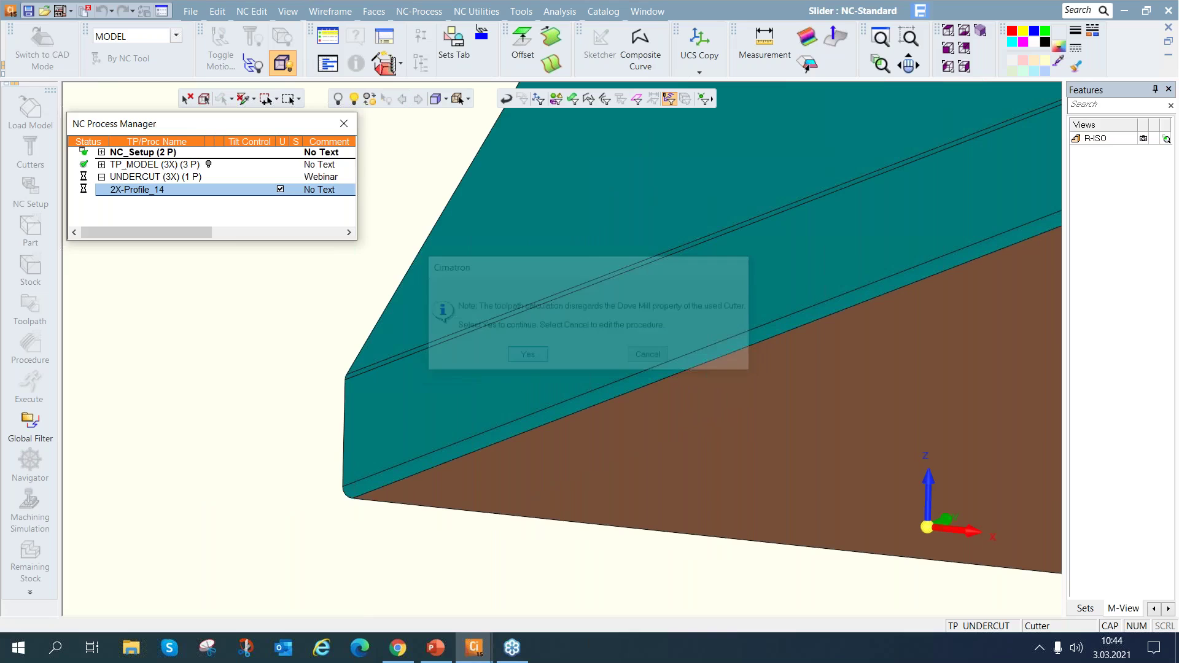
click(980, 31)
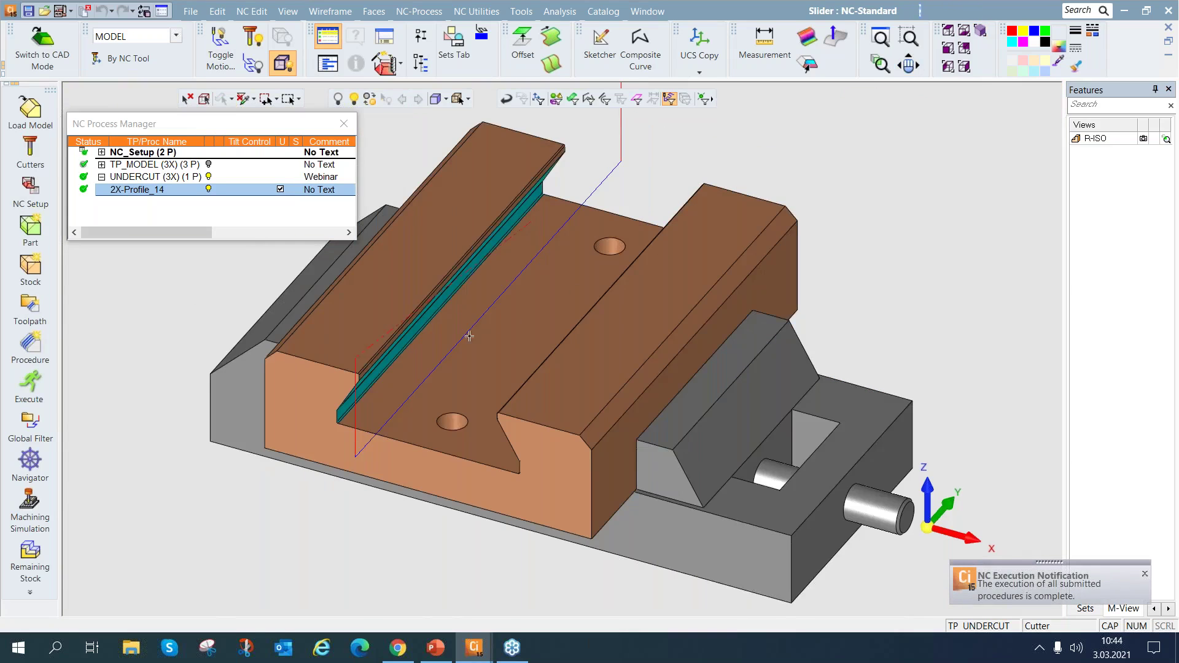
middle_drag(523, 328, 561, 321)
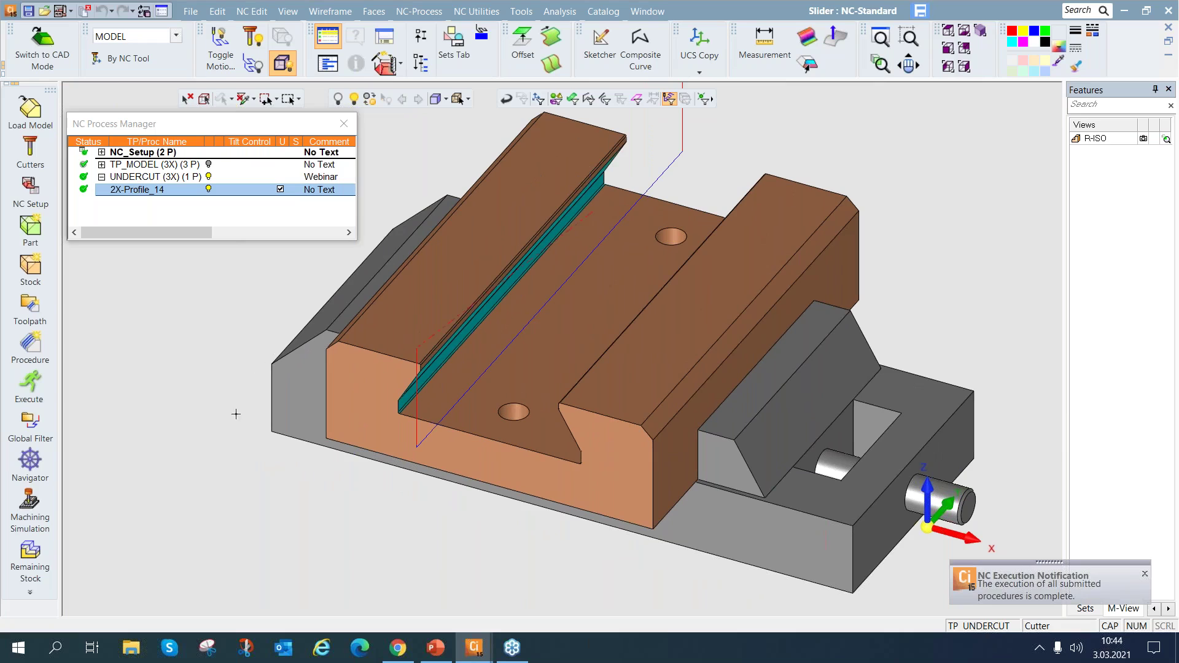
click(29, 462)
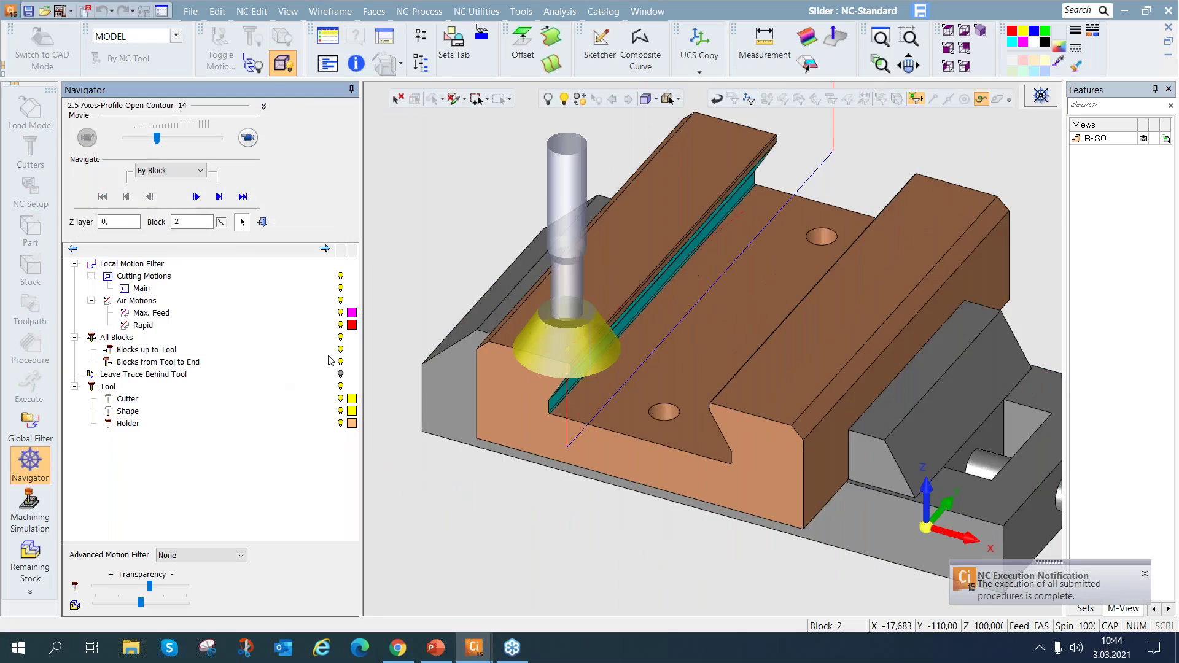
Play the profile toolpath simulation while switching between top, isometric and front views
key(ctrl+t)
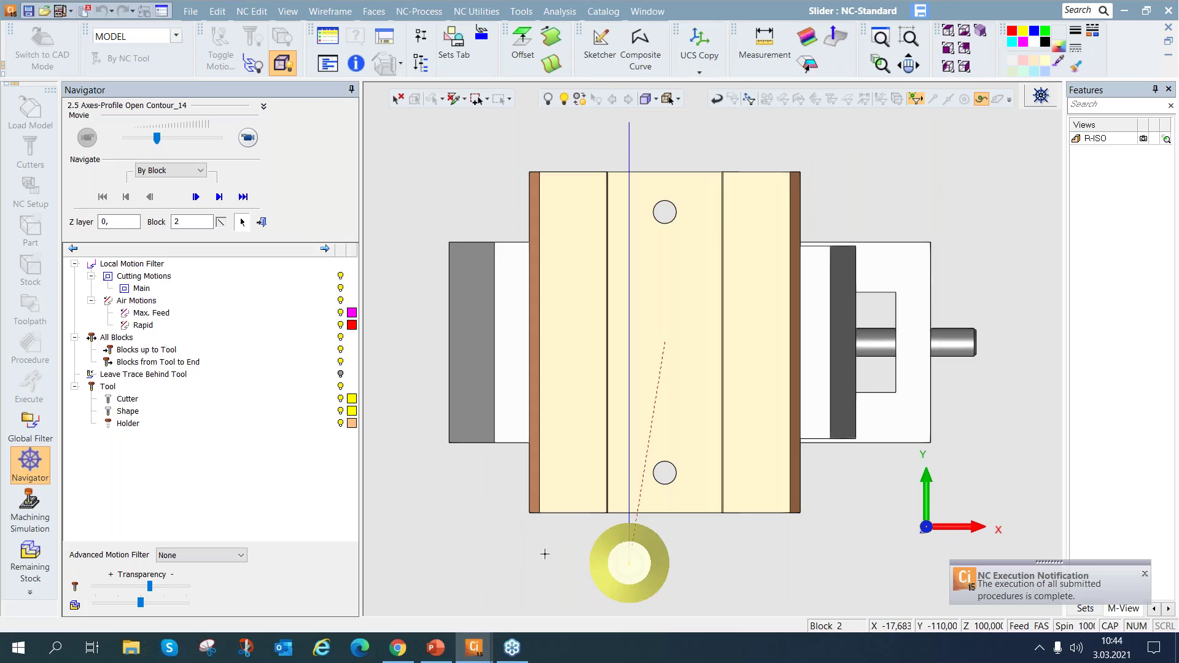
key(ctrl+i)
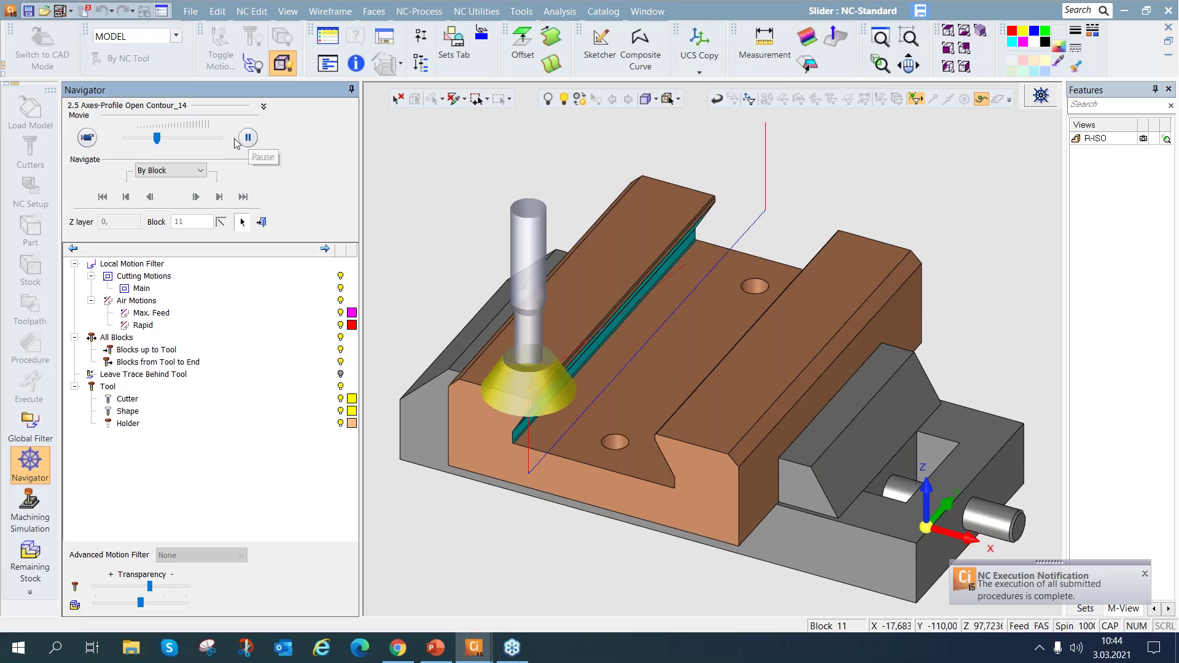
click(248, 138)
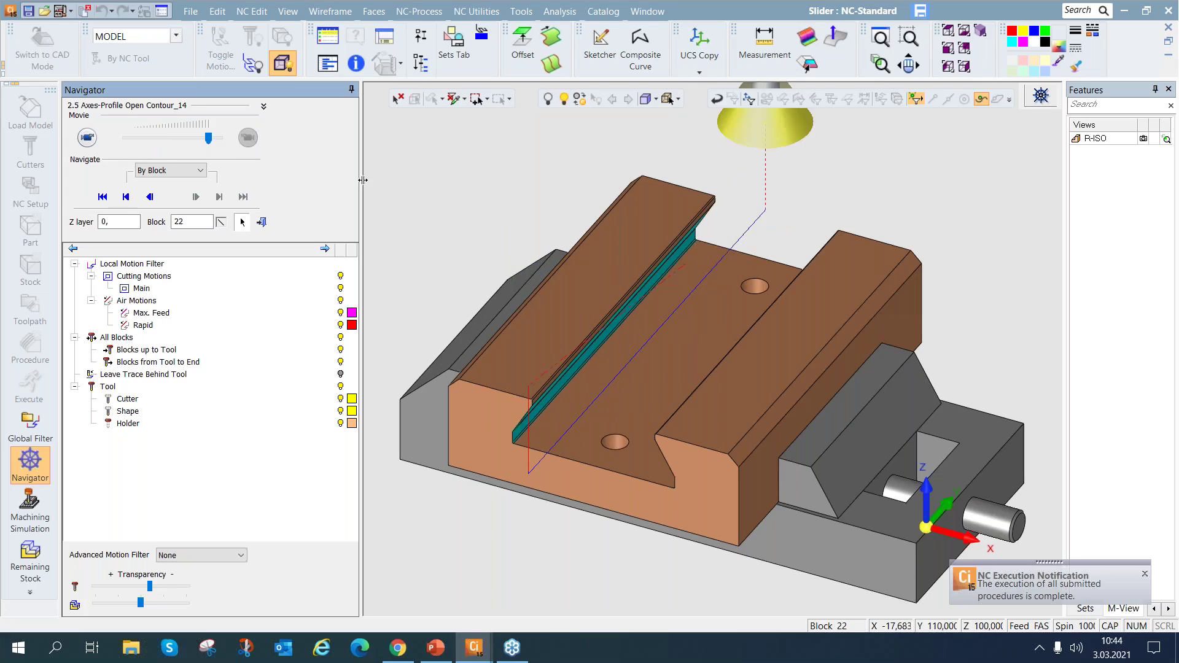
key(ctrl+f)
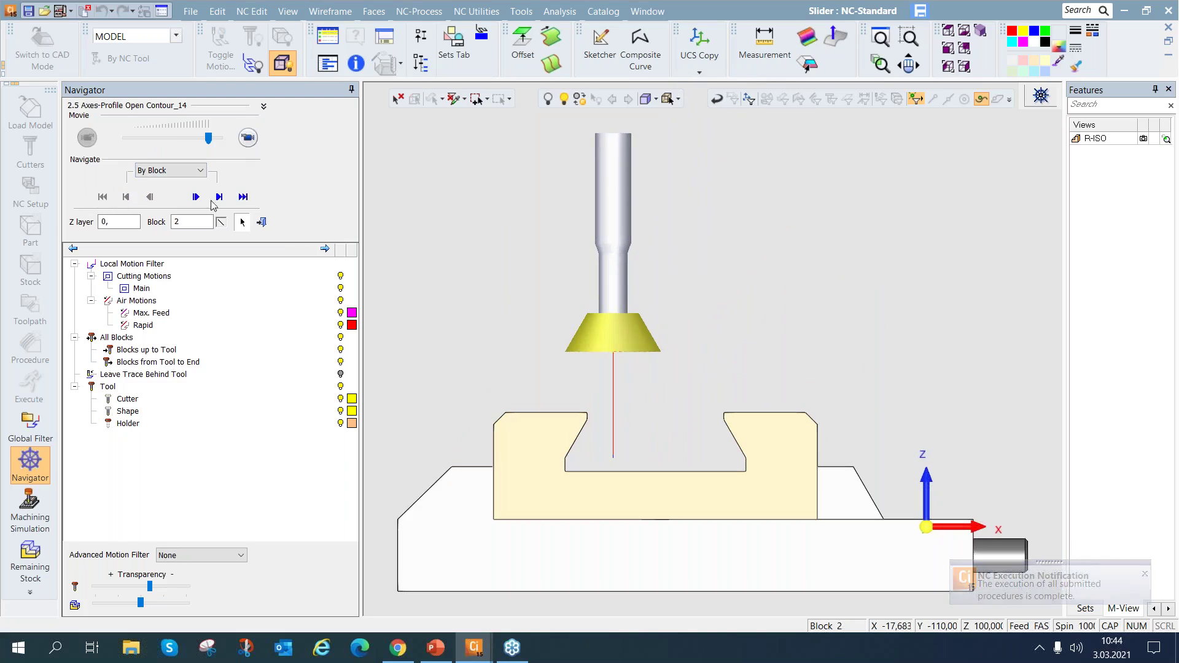
click(248, 138)
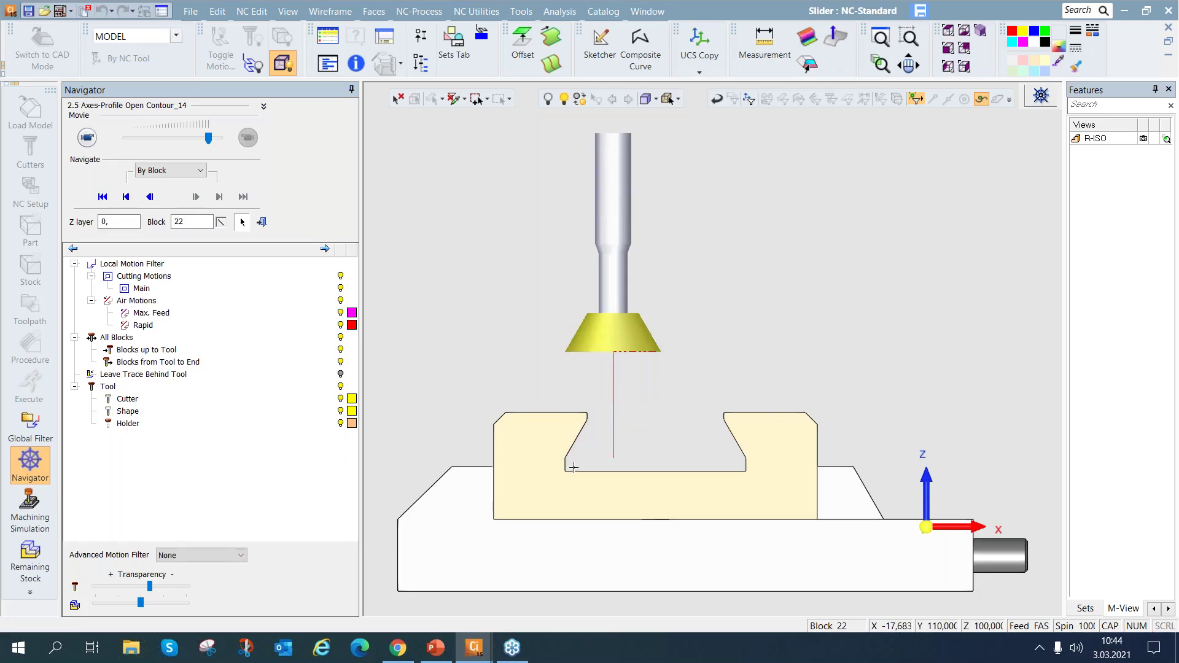
Zoom in on the dovetail slot wall, rewind and replay the simulation, then exit it
scroll(583, 449, up, 5)
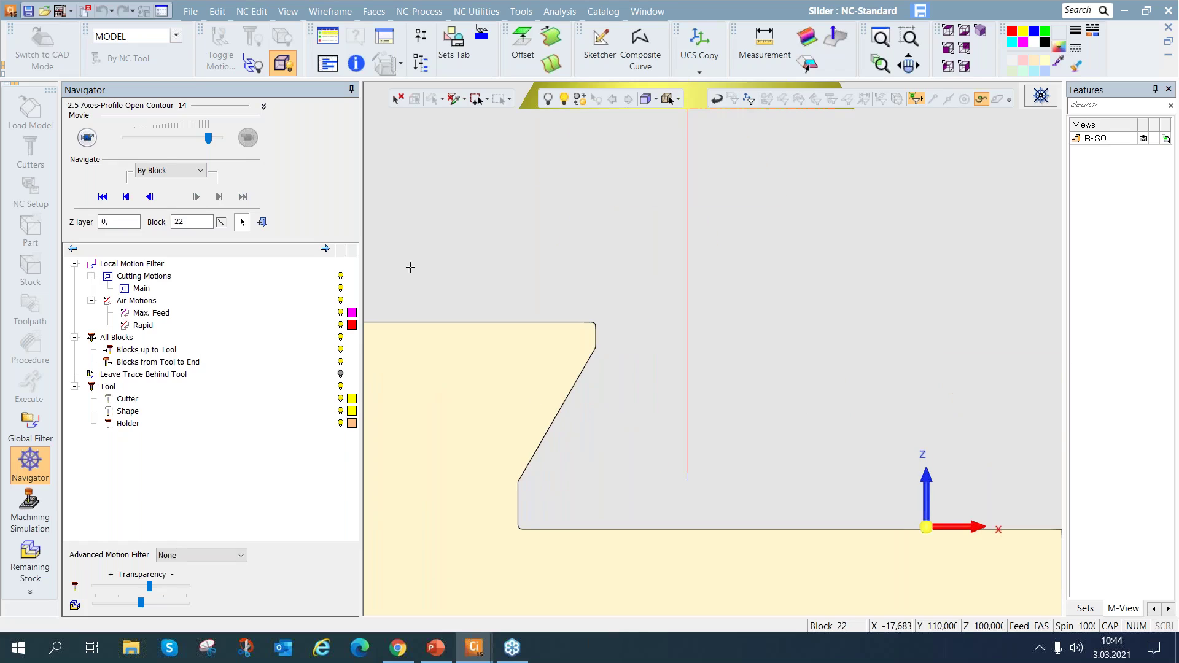
click(102, 197)
click(248, 138)
click(261, 222)
Set 2X-Profile_14's Stock Width to 10 and Side Step to 1, then Save & Close
click(981, 30)
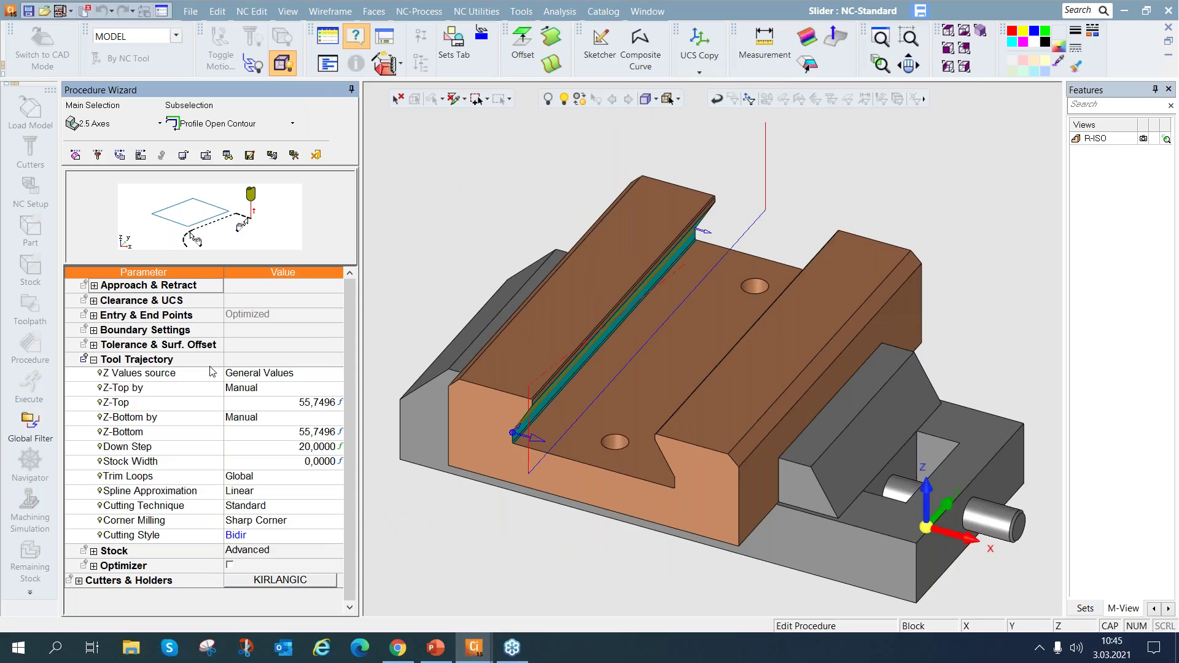
click(270, 462)
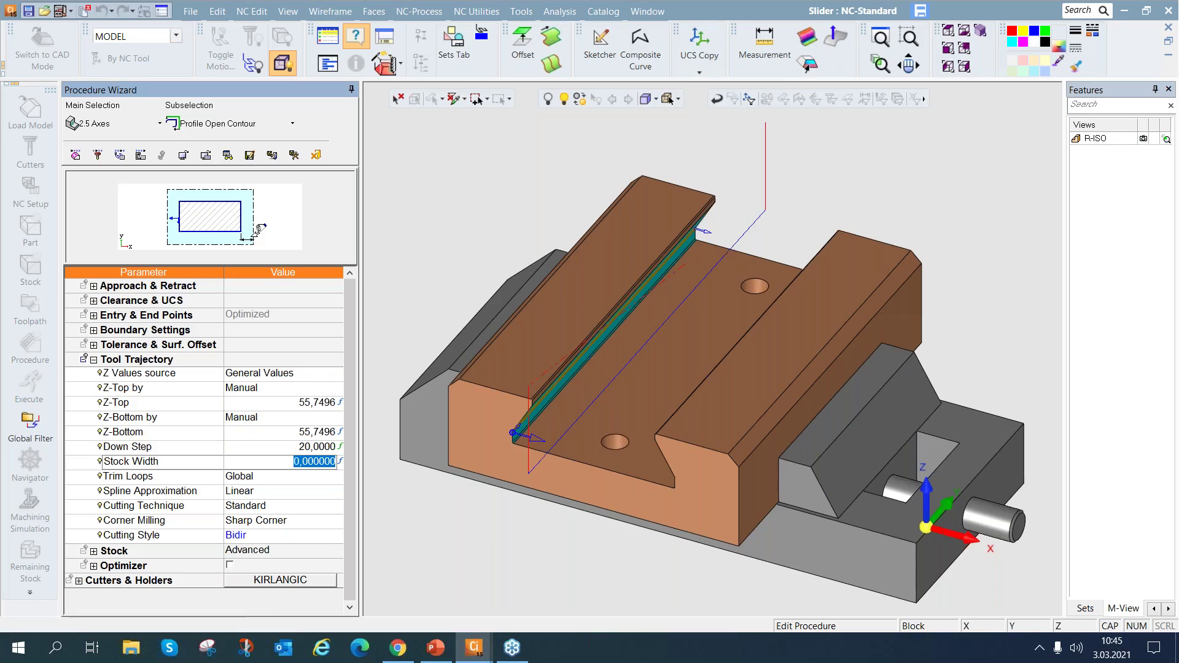
text(10)
key(Return)
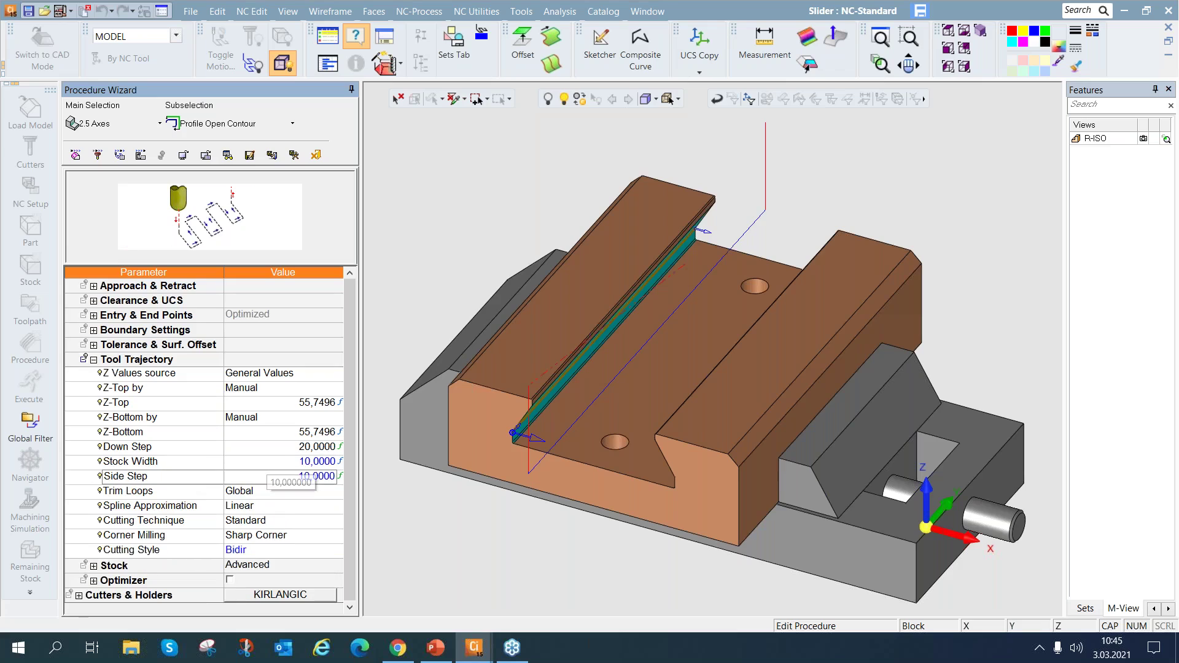
click(270, 476)
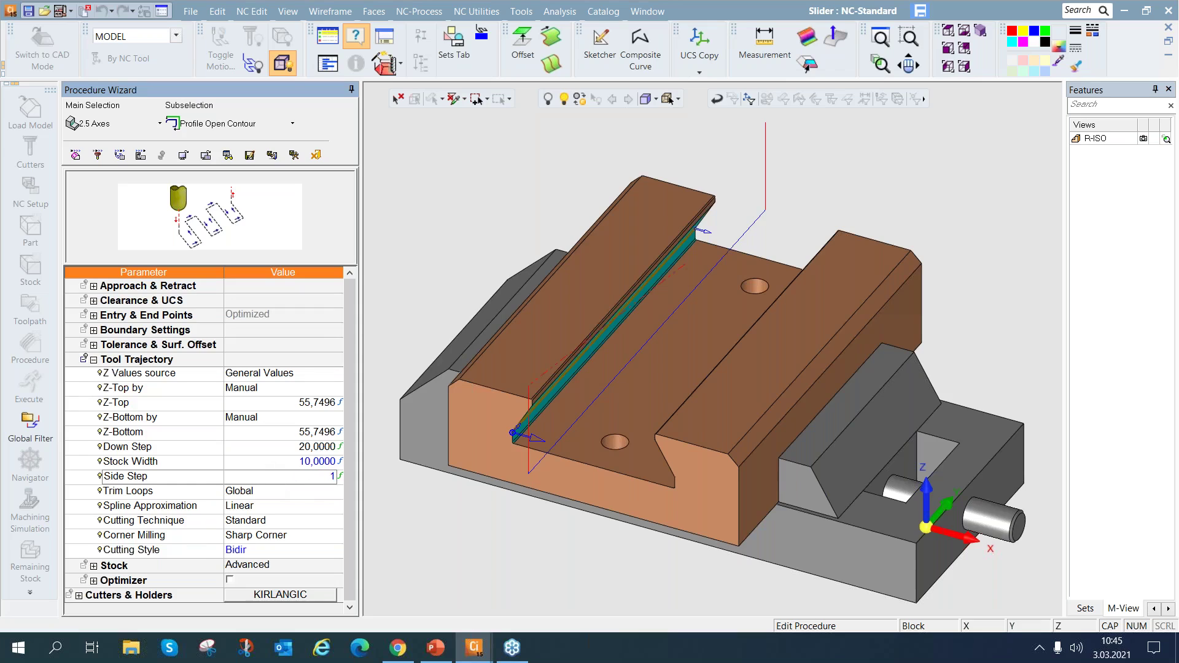
text(1)
key(Return)
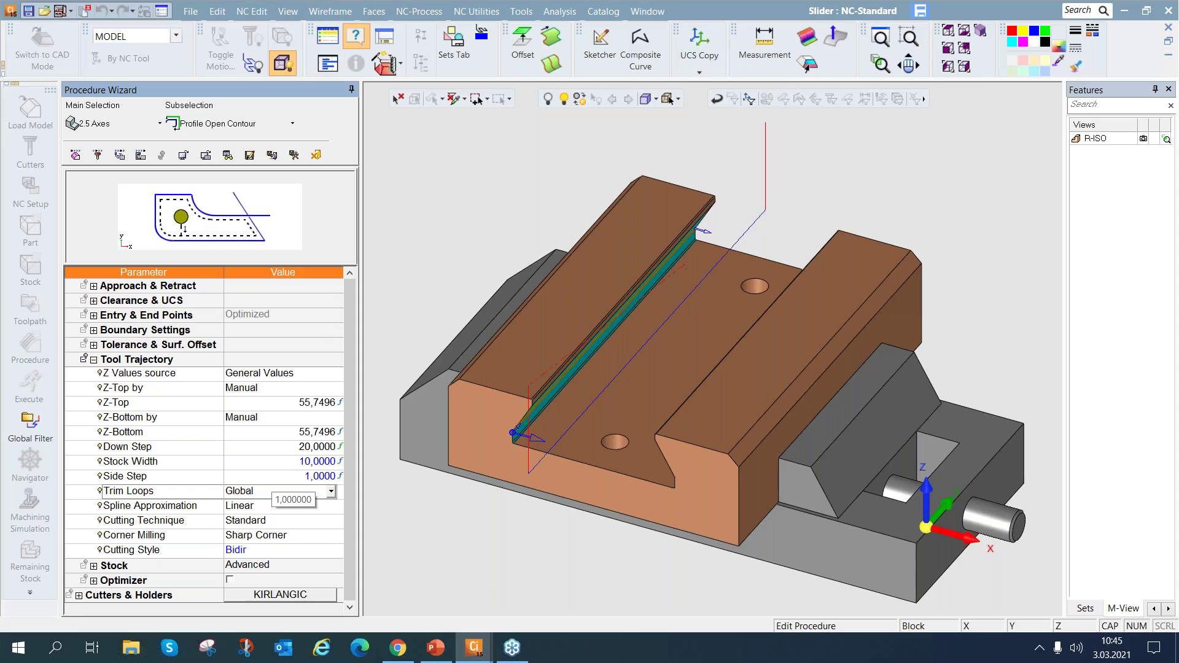
right_click(547, 388)
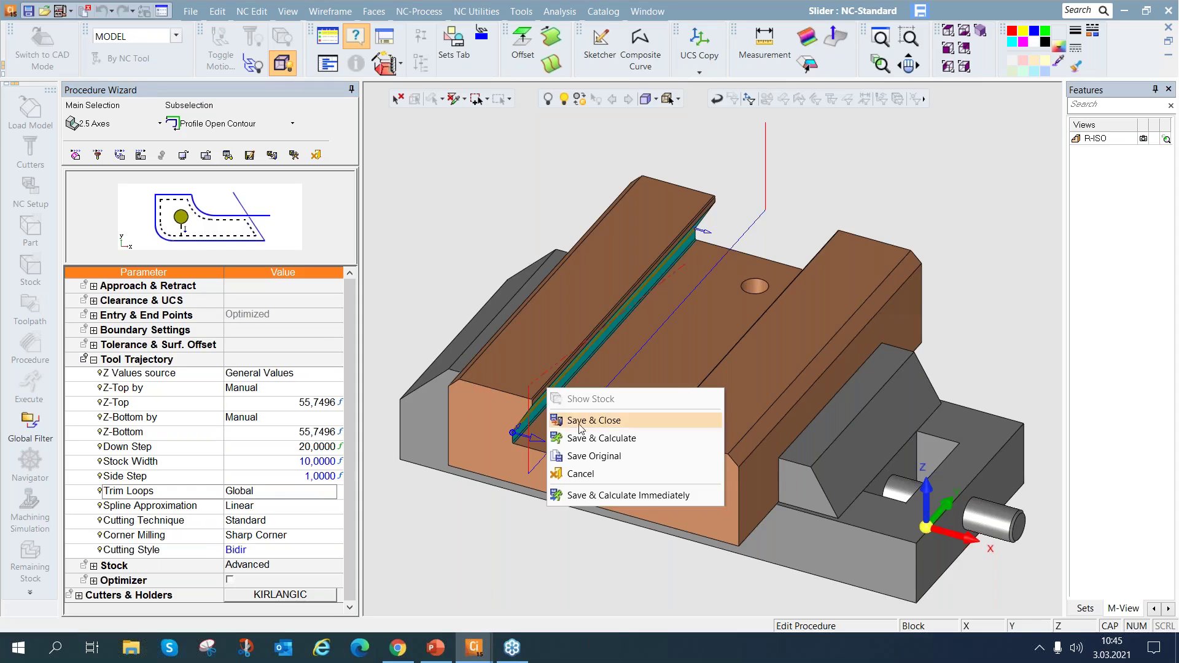
click(568, 422)
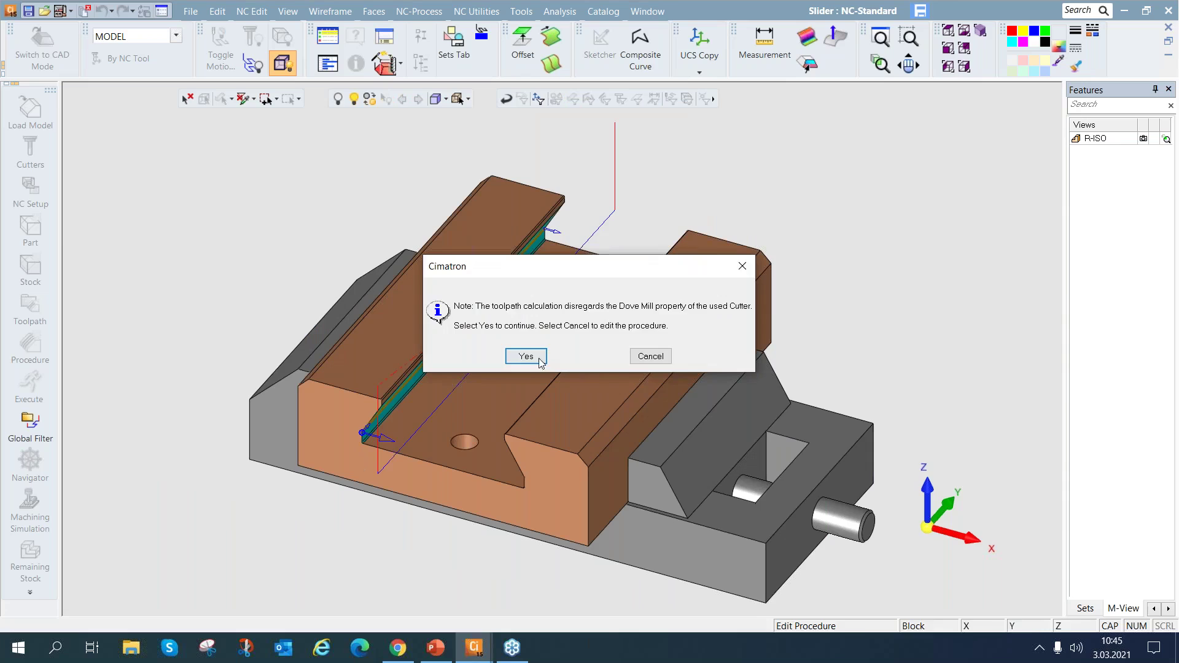
Execute 2X-Profile_14 and play its side passes in Navigator at higher movie speed, then close Navigator
click(529, 354)
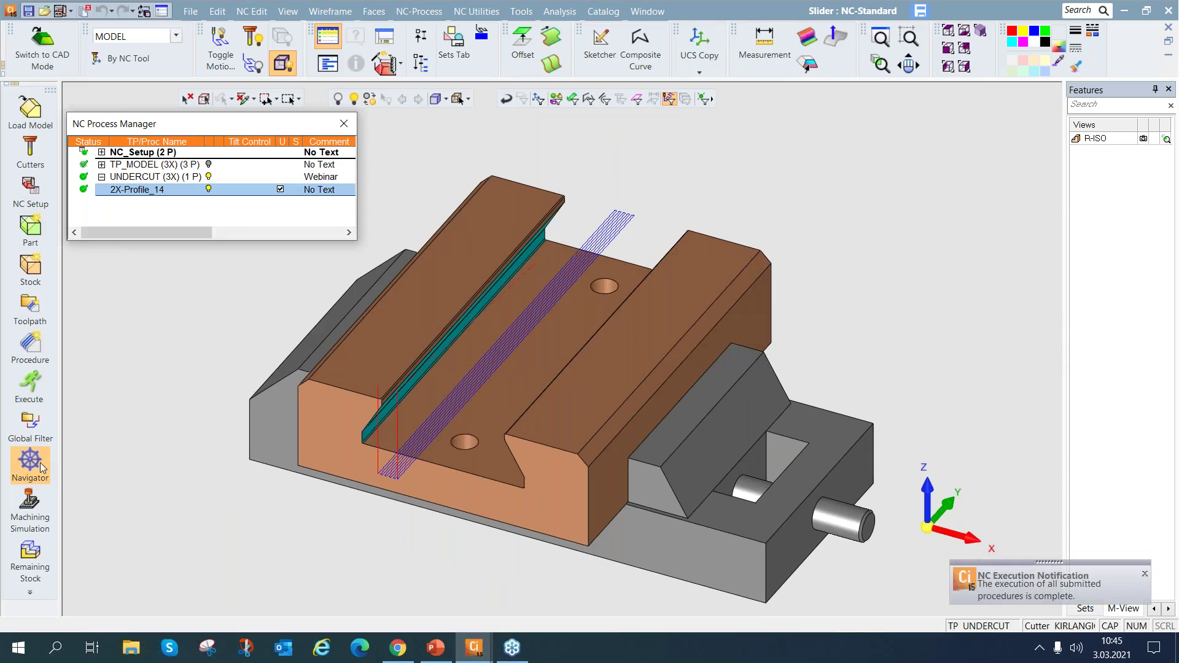
click(31, 462)
click(248, 137)
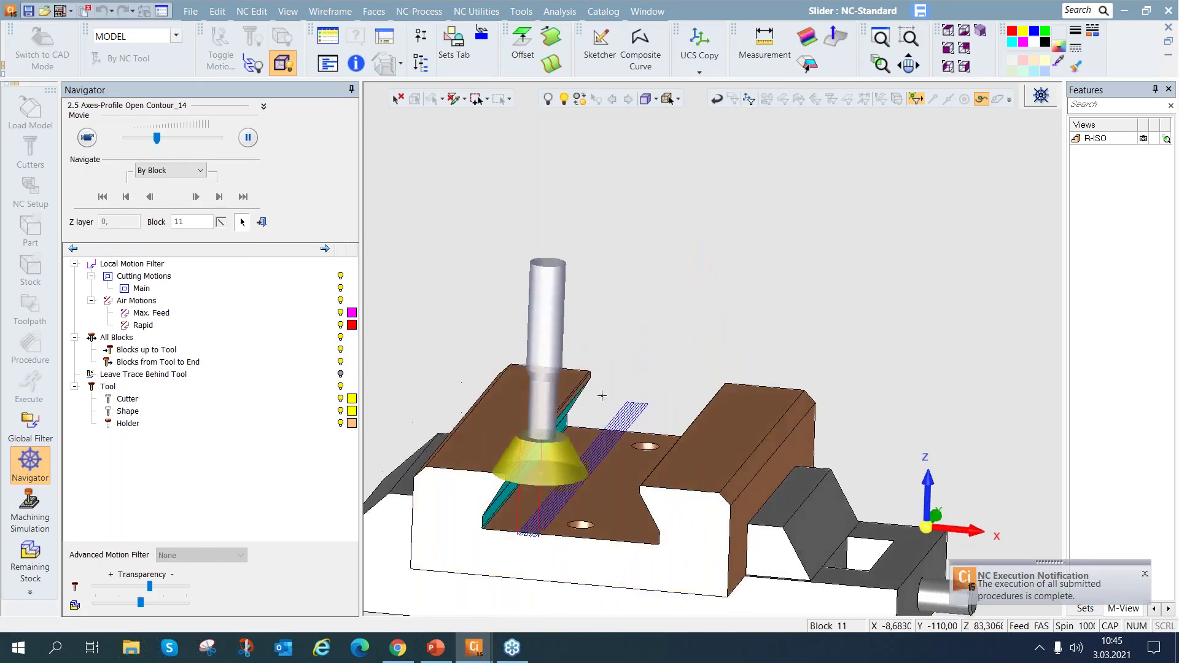
scroll(591, 441, up, 2)
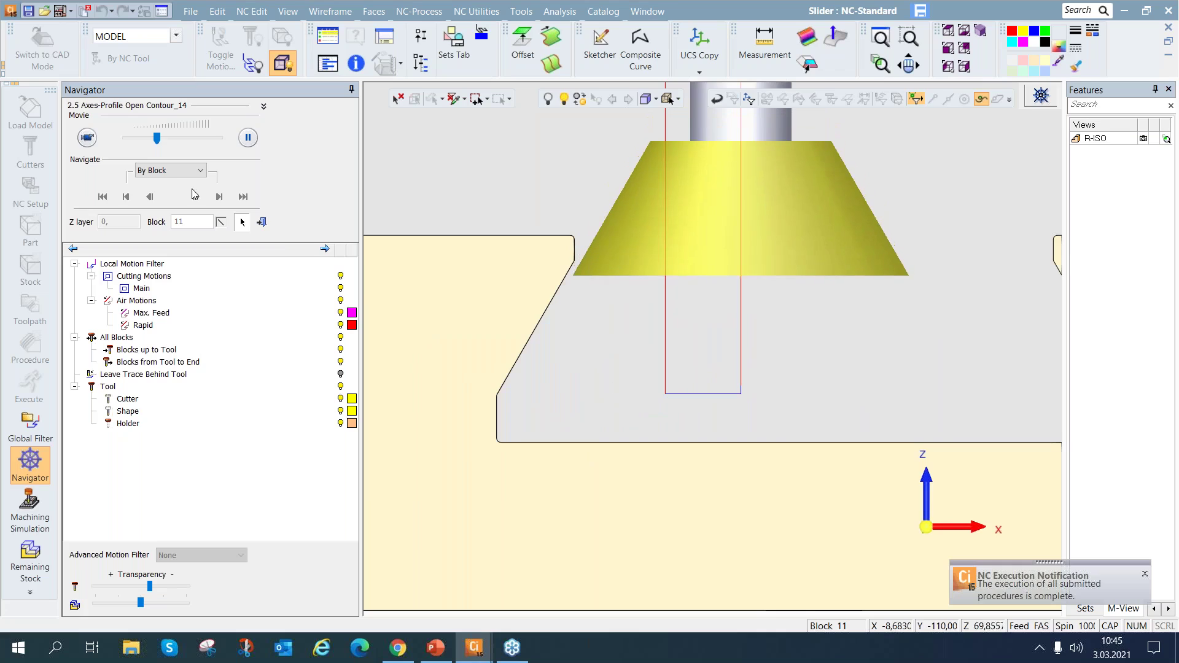
drag(157, 138, 219, 137)
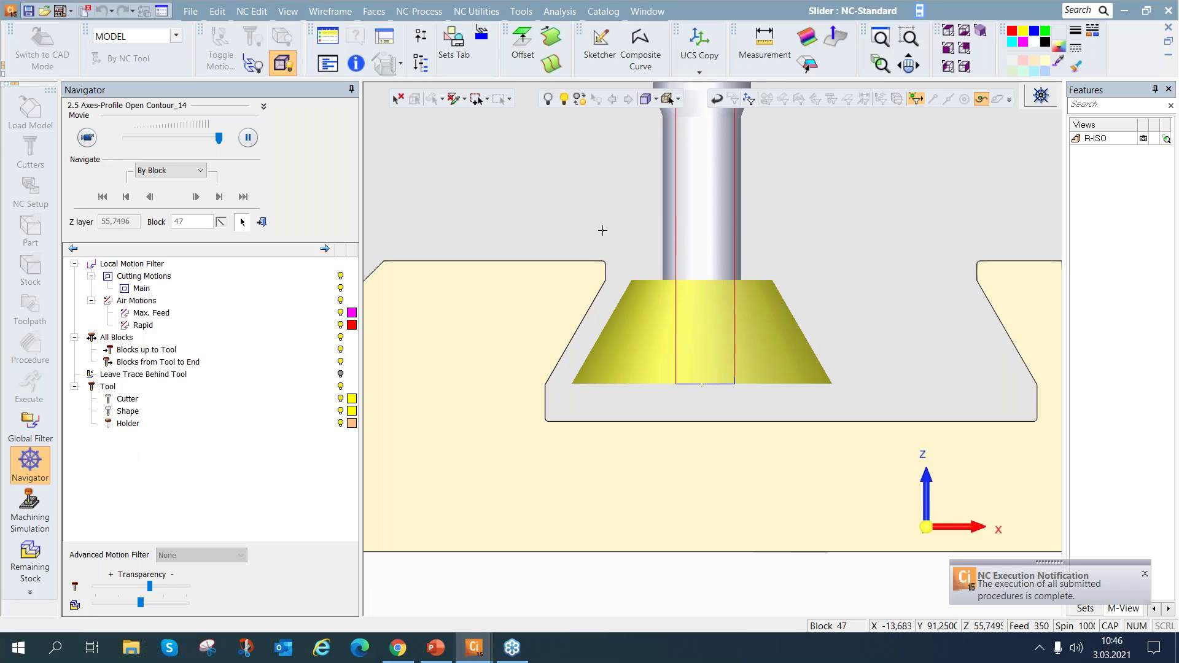
click(981, 30)
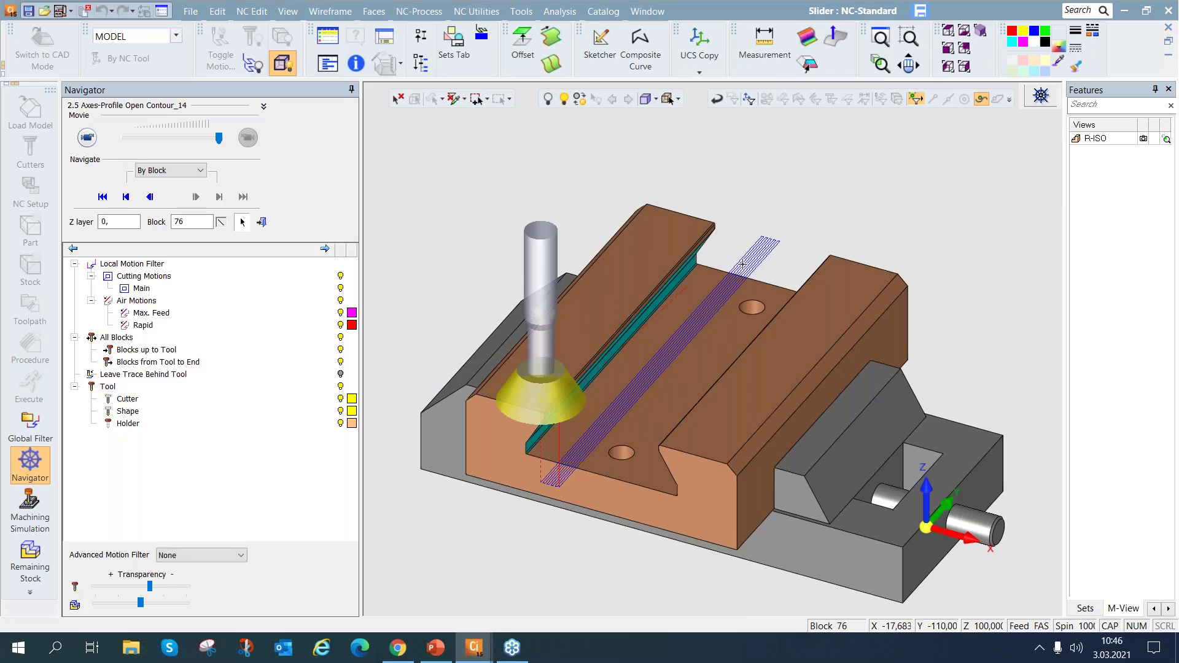
click(262, 222)
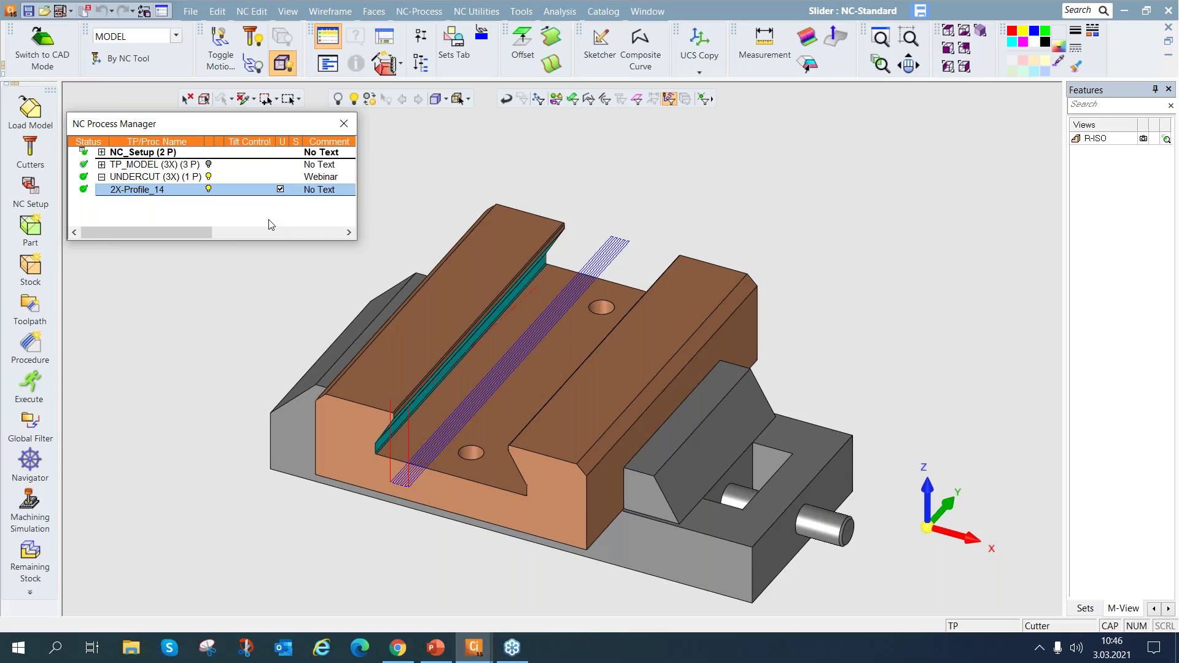
Hide 2X-Profile_14's toolpath, paste a copy under UNDERCUT and assign it the SLOT cutter
click(209, 190)
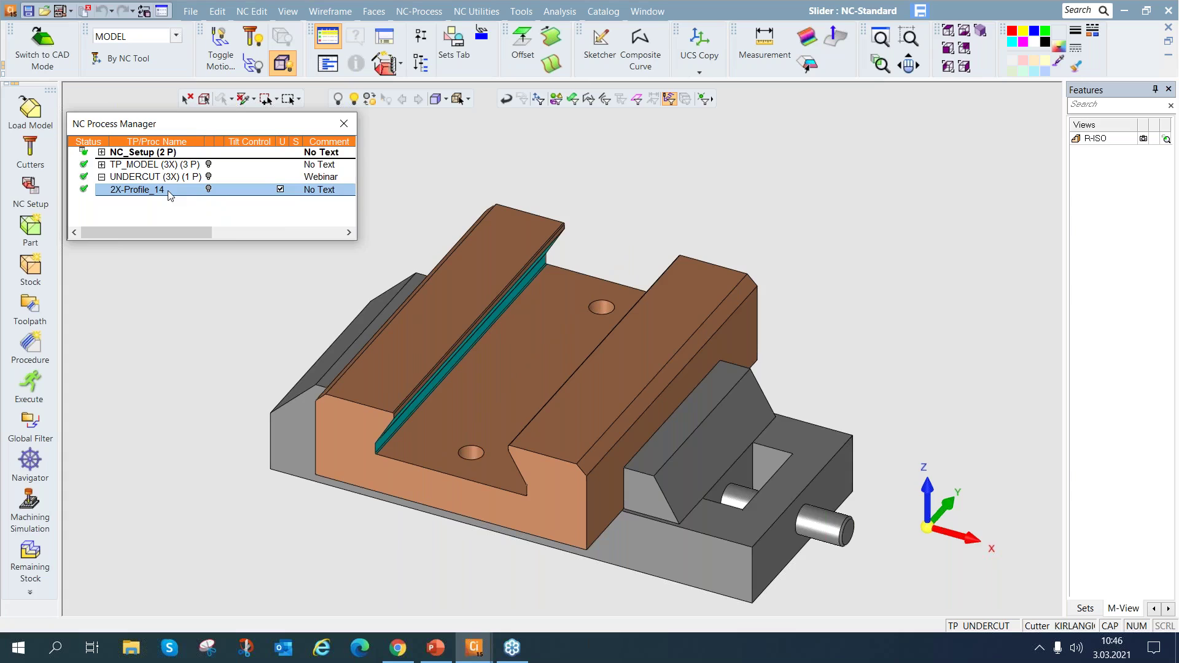
key(ctrl+v)
double_click(149, 207)
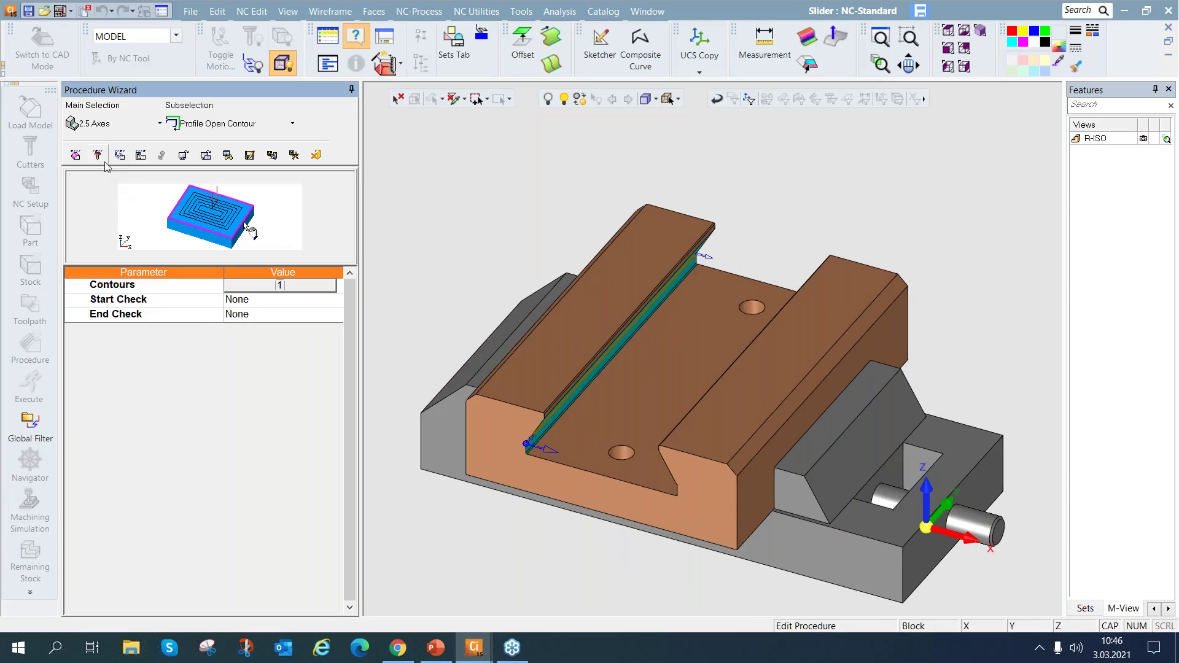
click(97, 155)
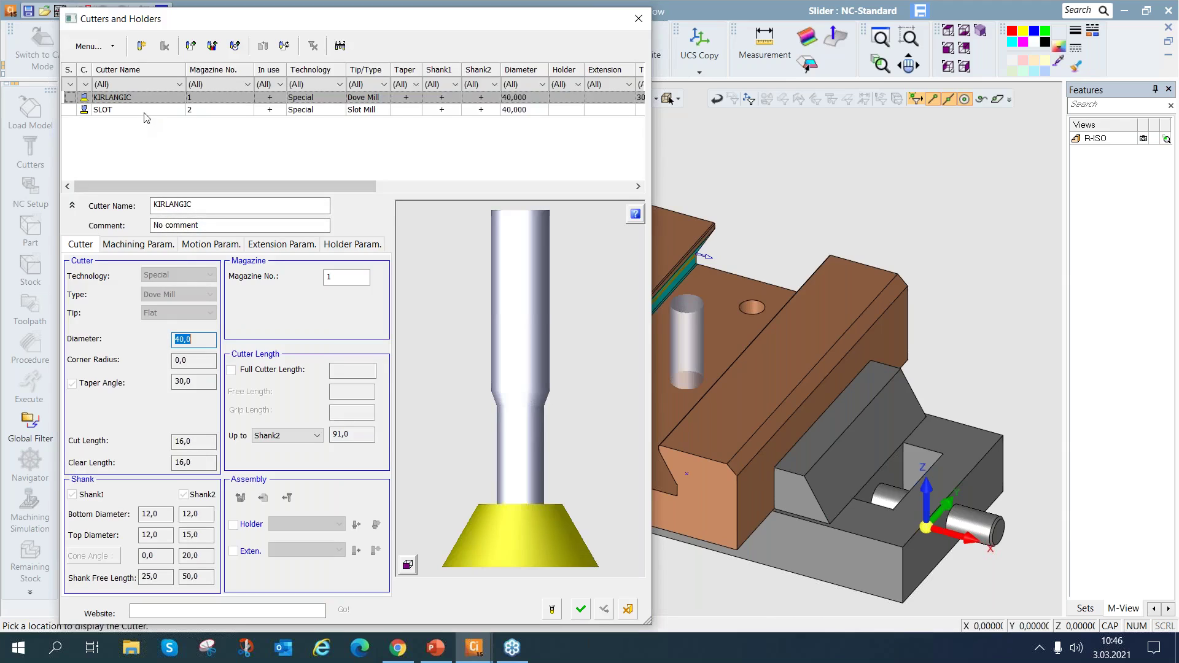
double_click(145, 111)
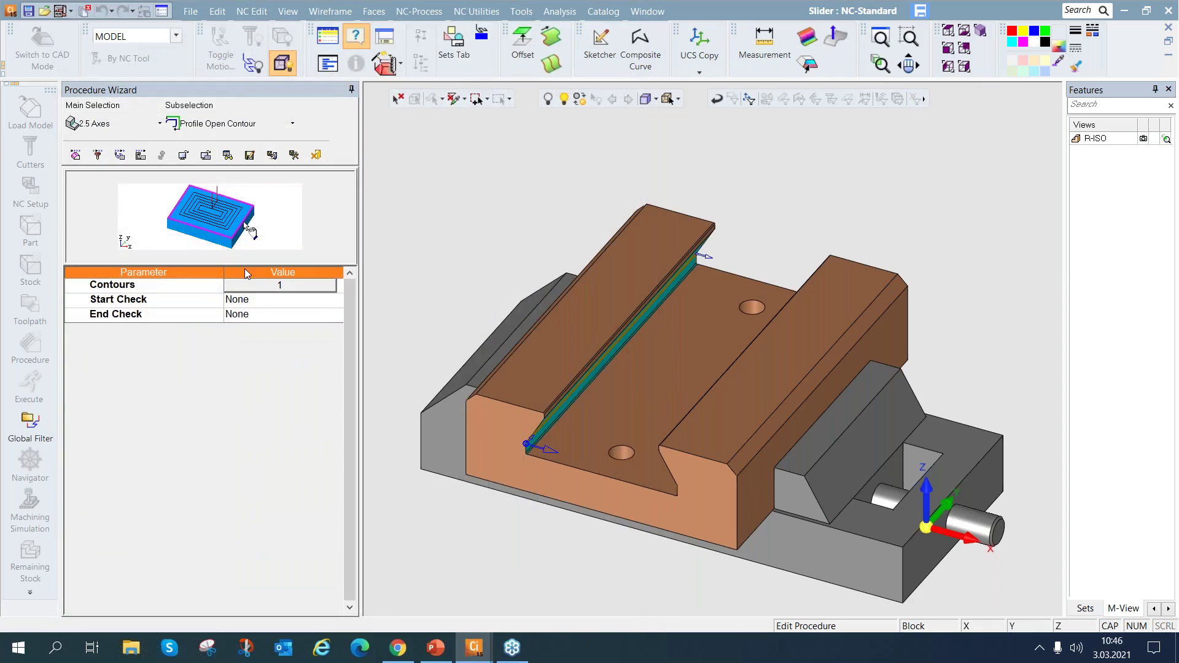
Delete the old contour and pick the groove's lower edge as the single open contour
click(310, 285)
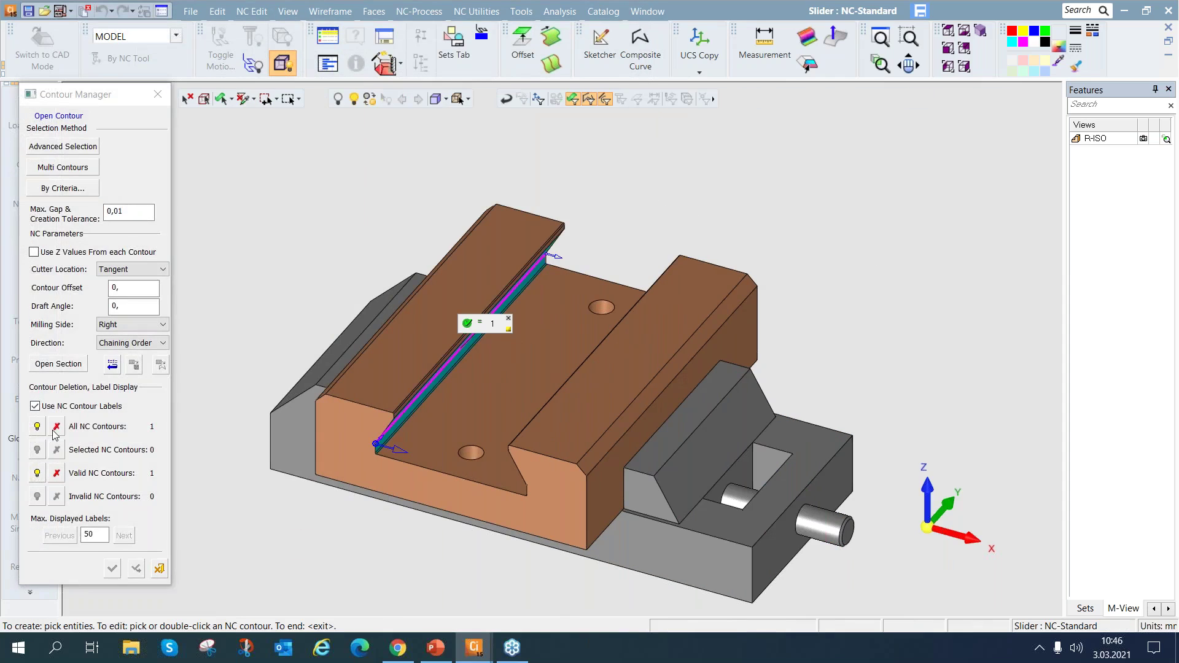
click(54, 430)
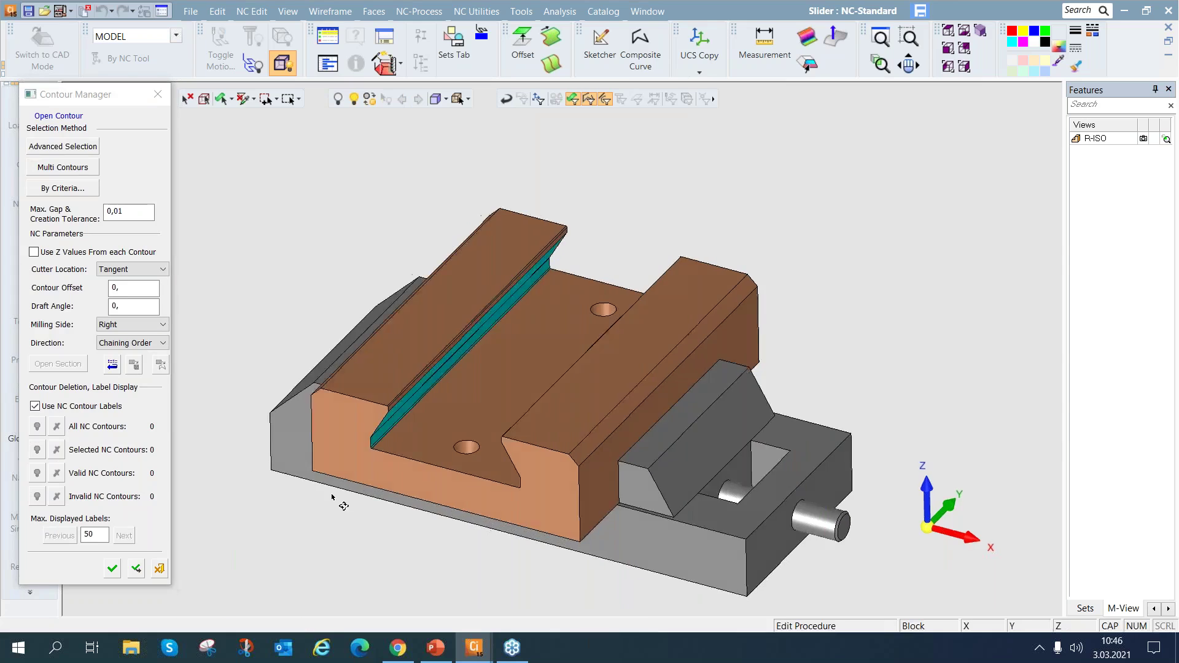
scroll(379, 426, up, 5)
scroll(378, 427, up, 3)
scroll(369, 428, up, 2)
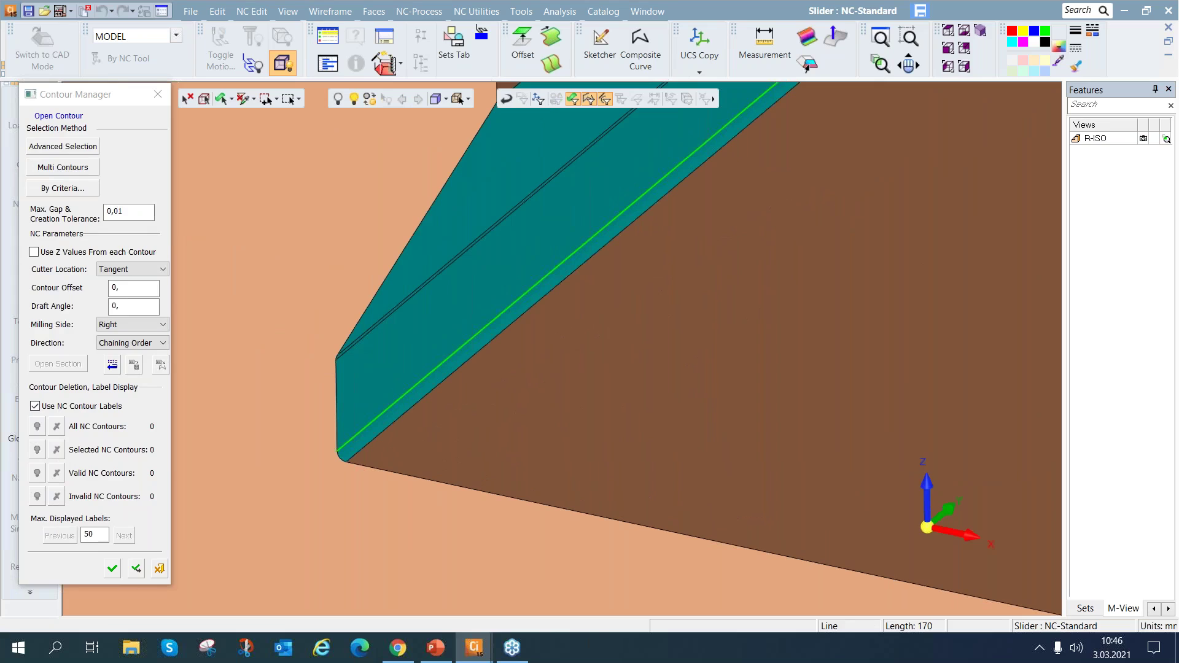
click(373, 421)
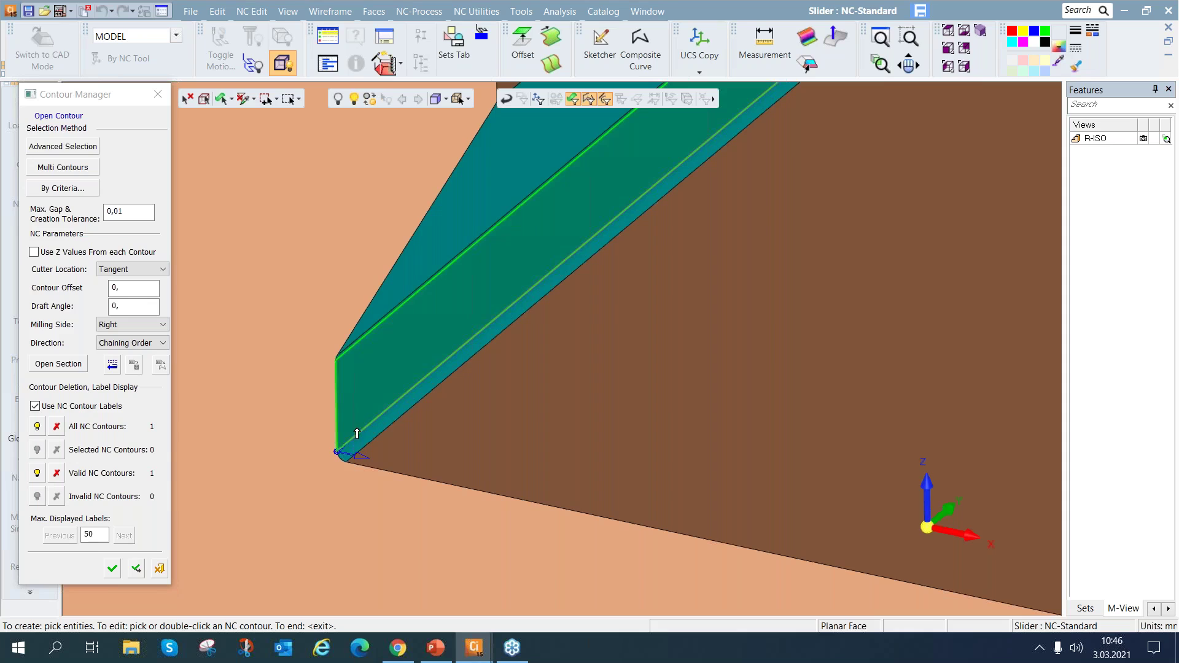
middle_click(196, 258)
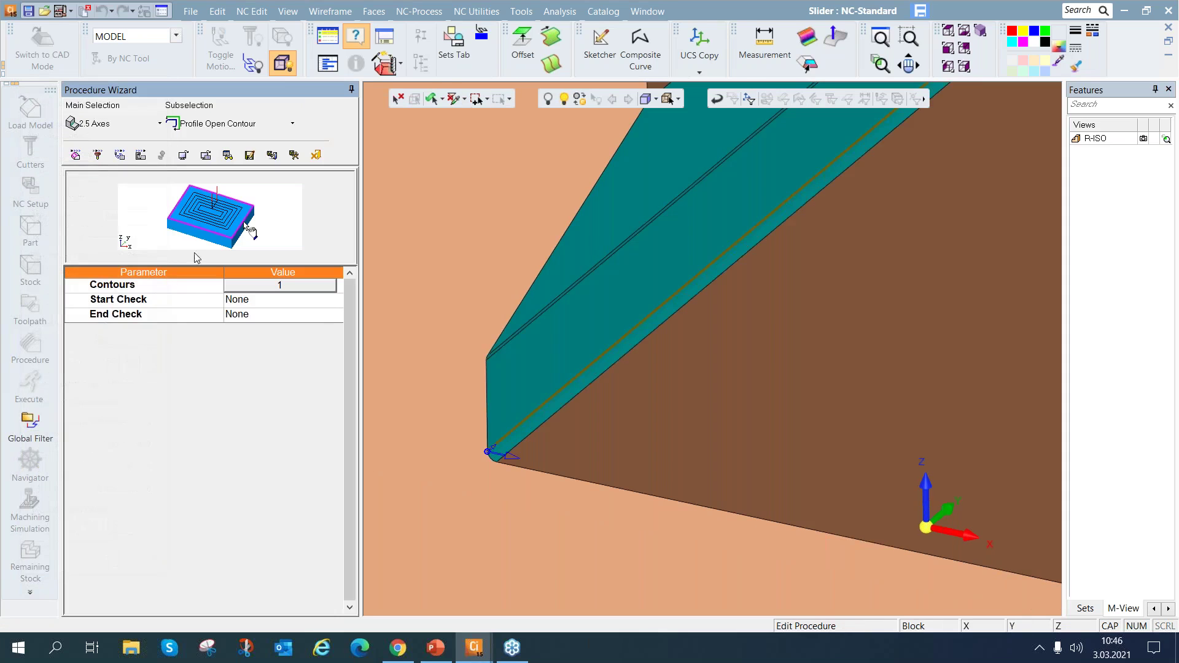
Set Z-Top and Z-Bottom to 50, Save & Calculate, and accept the slot mill note
click(121, 157)
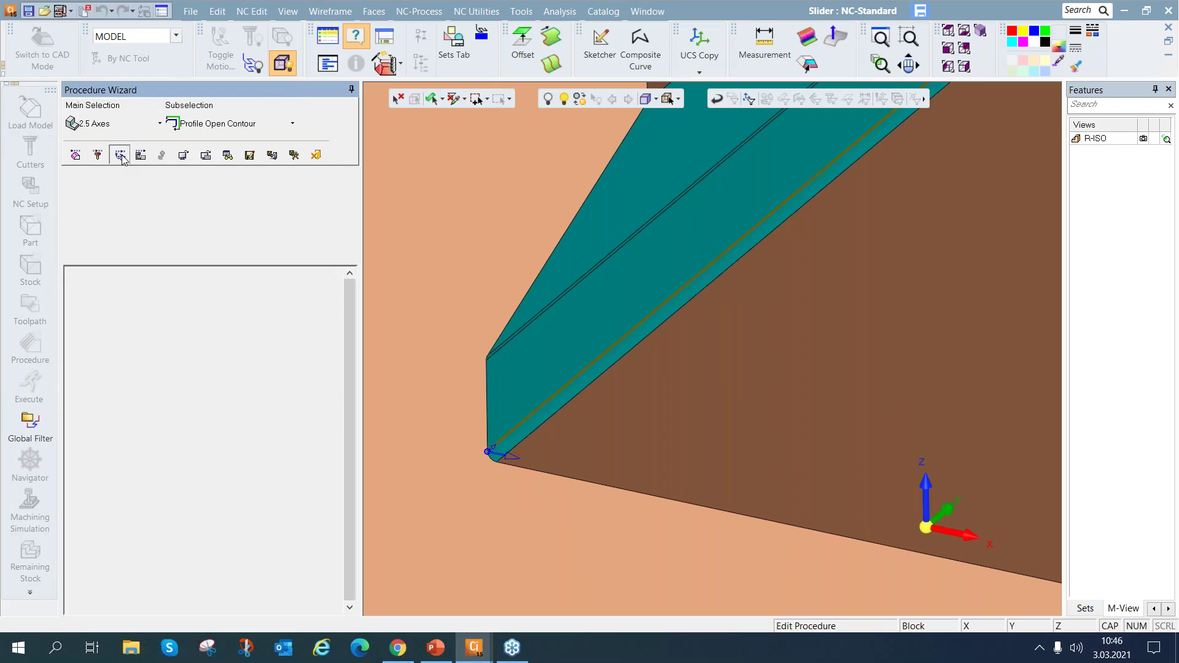
click(264, 404)
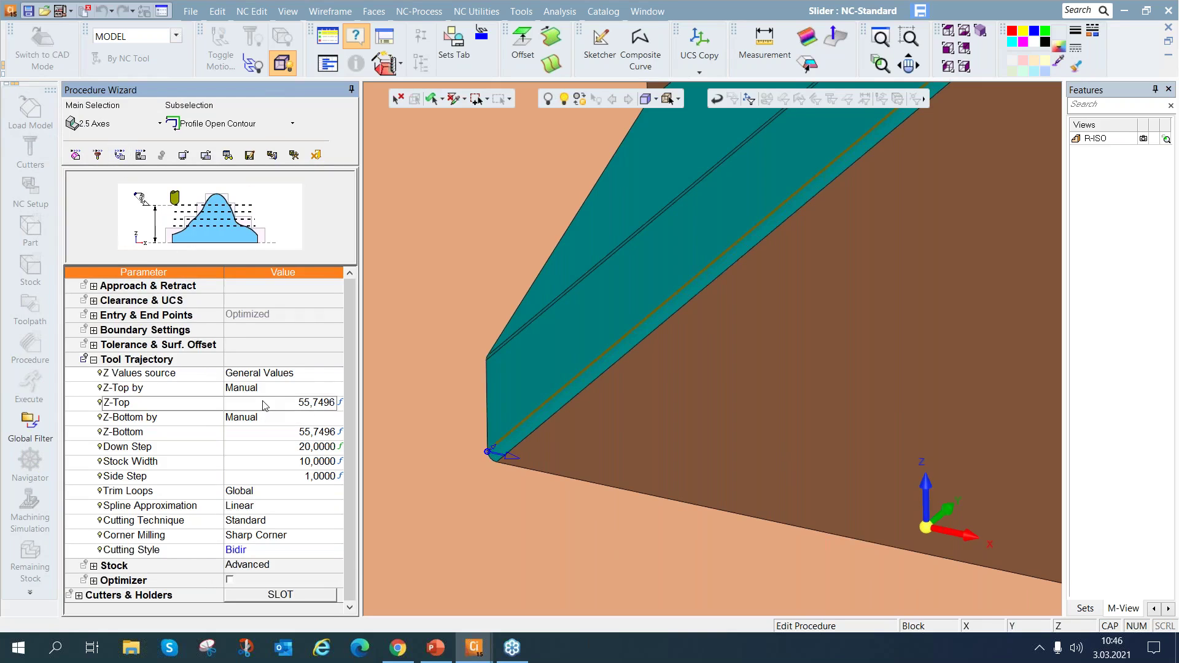
click(575, 481)
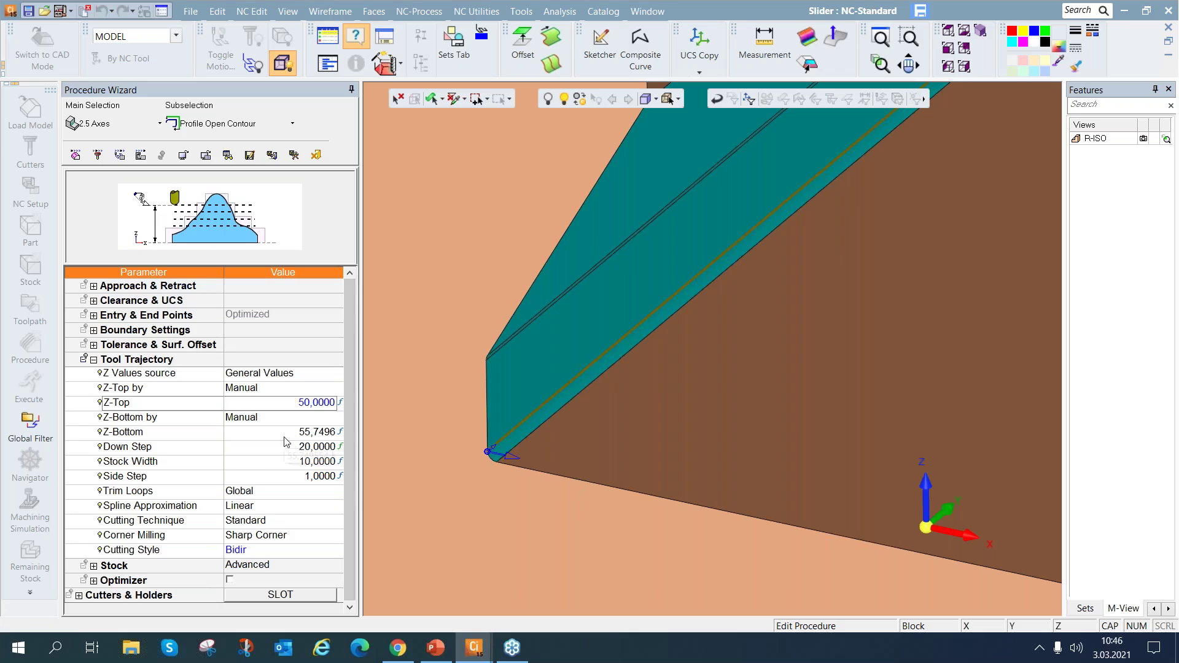
click(558, 478)
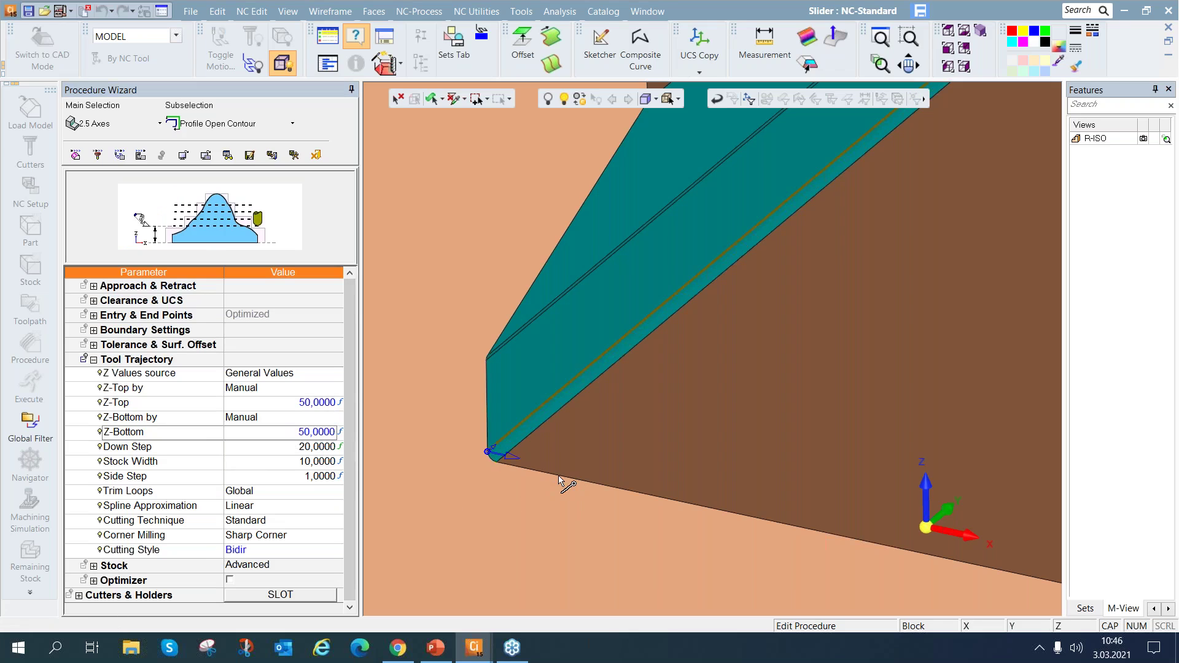
scroll(564, 266, down, 5)
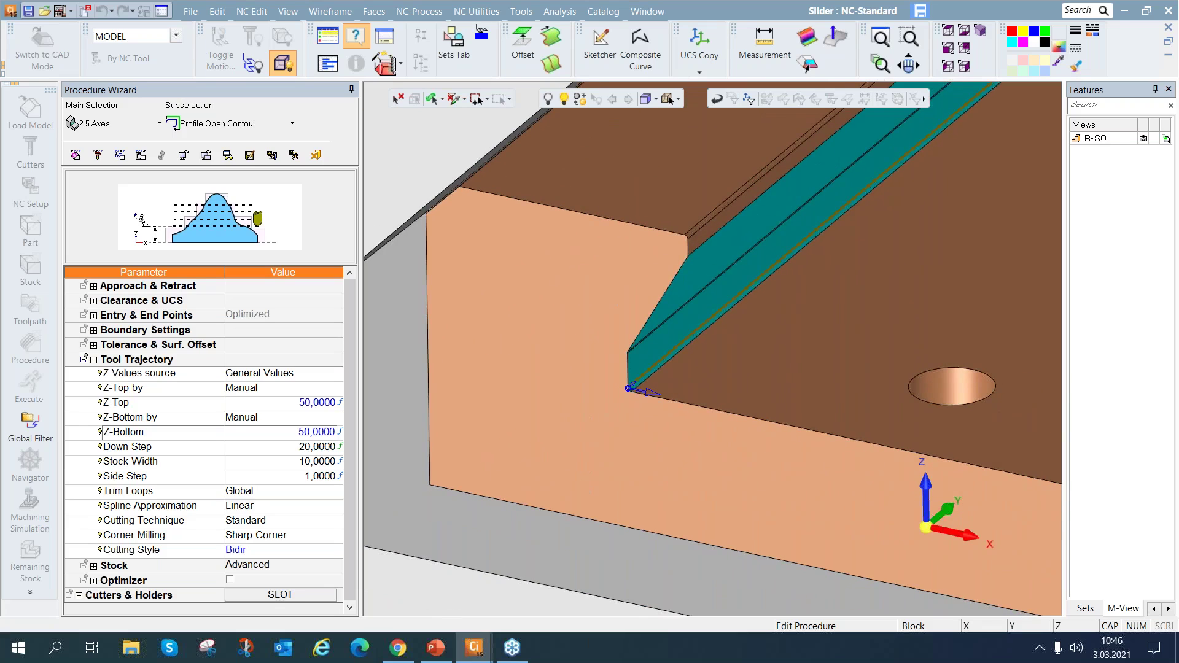
right_click(569, 274)
click(595, 325)
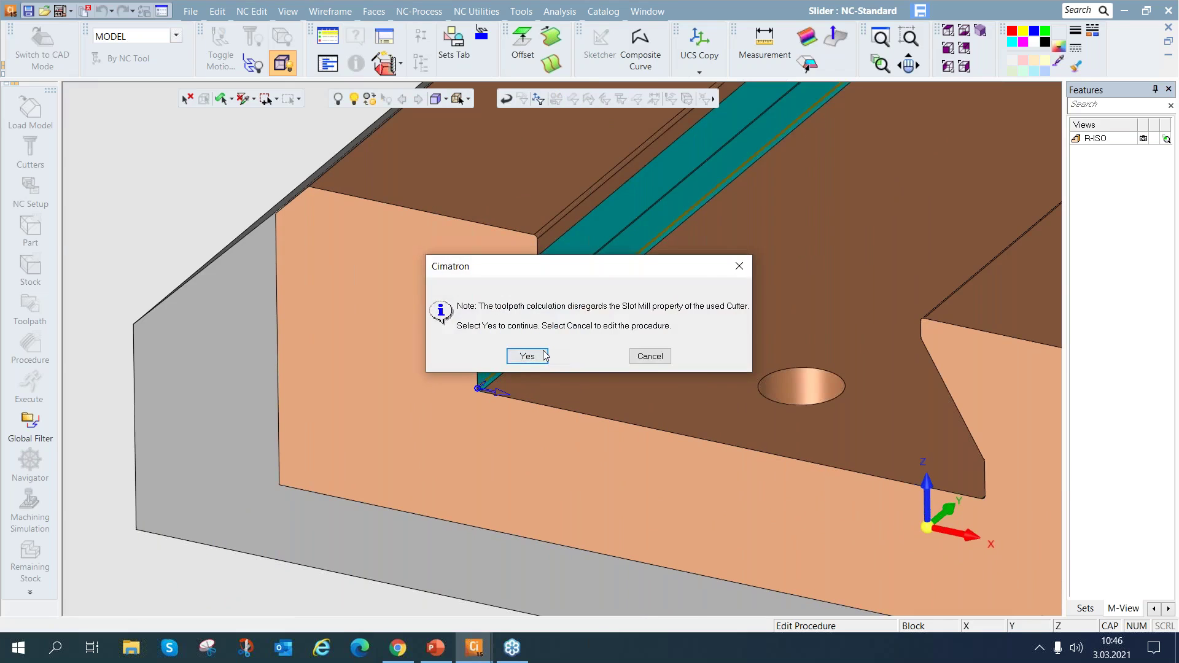
click(529, 356)
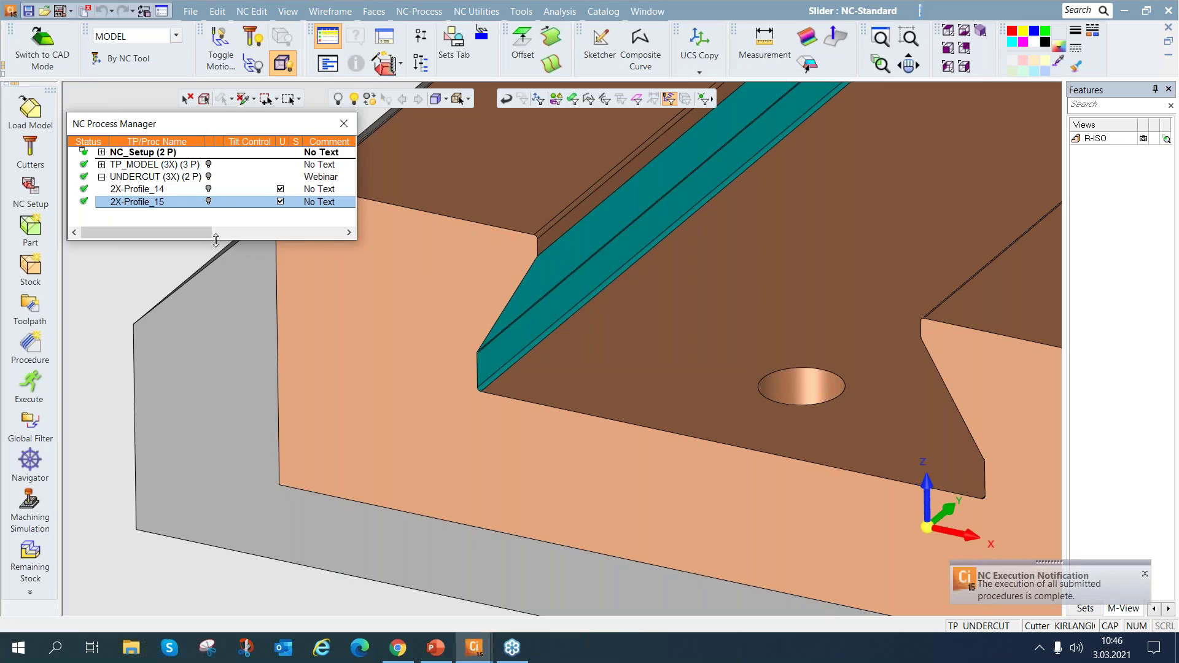
click(208, 201)
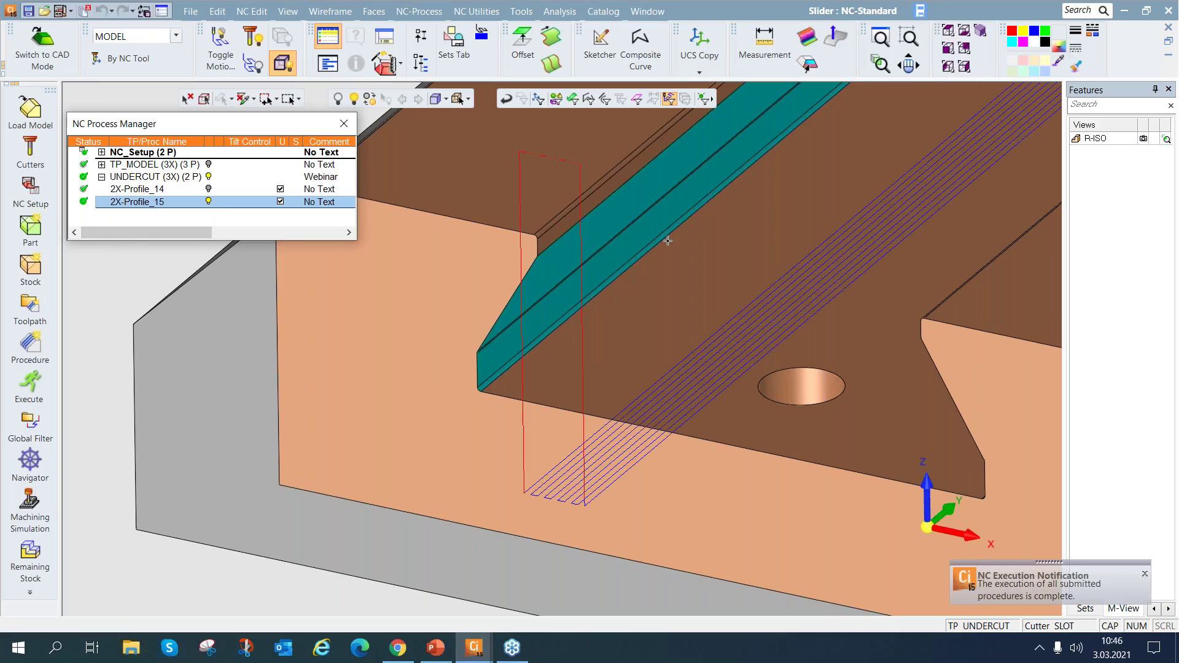
right_click(668, 241)
click(688, 249)
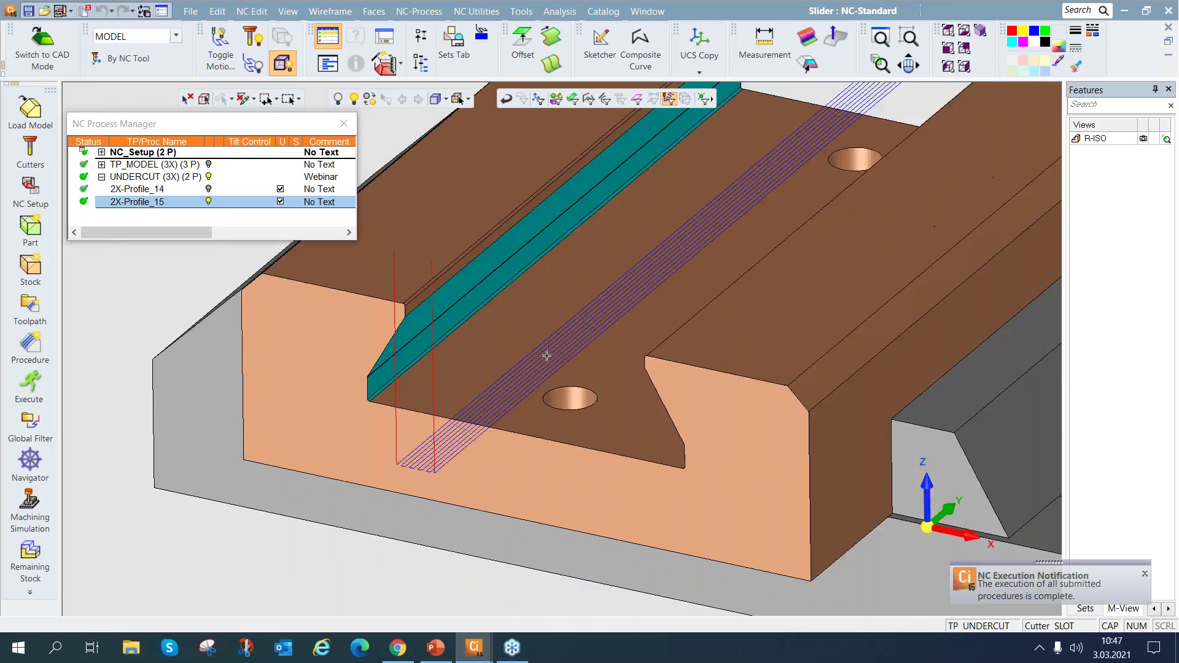
click(30, 461)
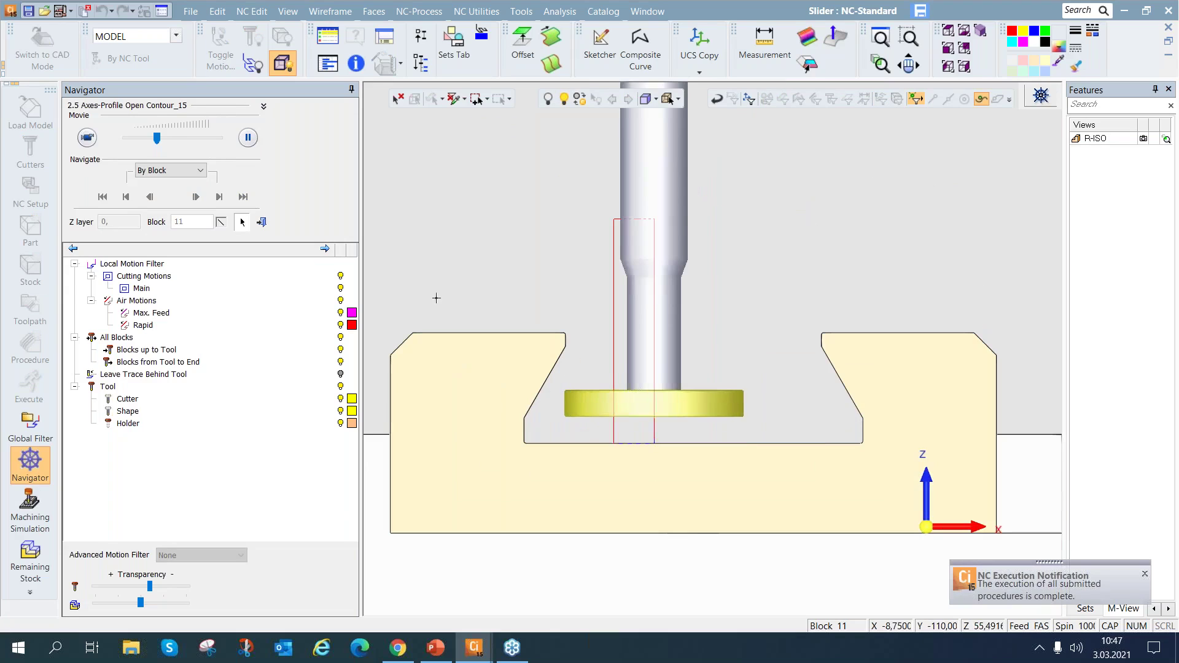
click(185, 141)
drag(185, 140, 219, 139)
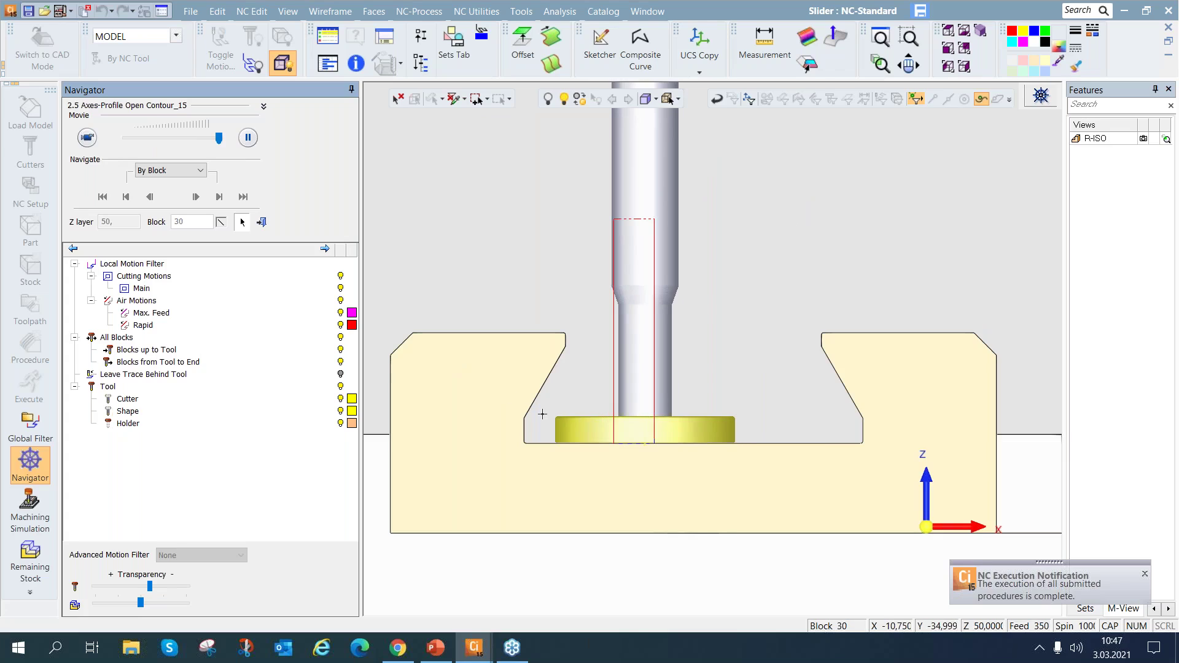
scroll(542, 415, up, 2)
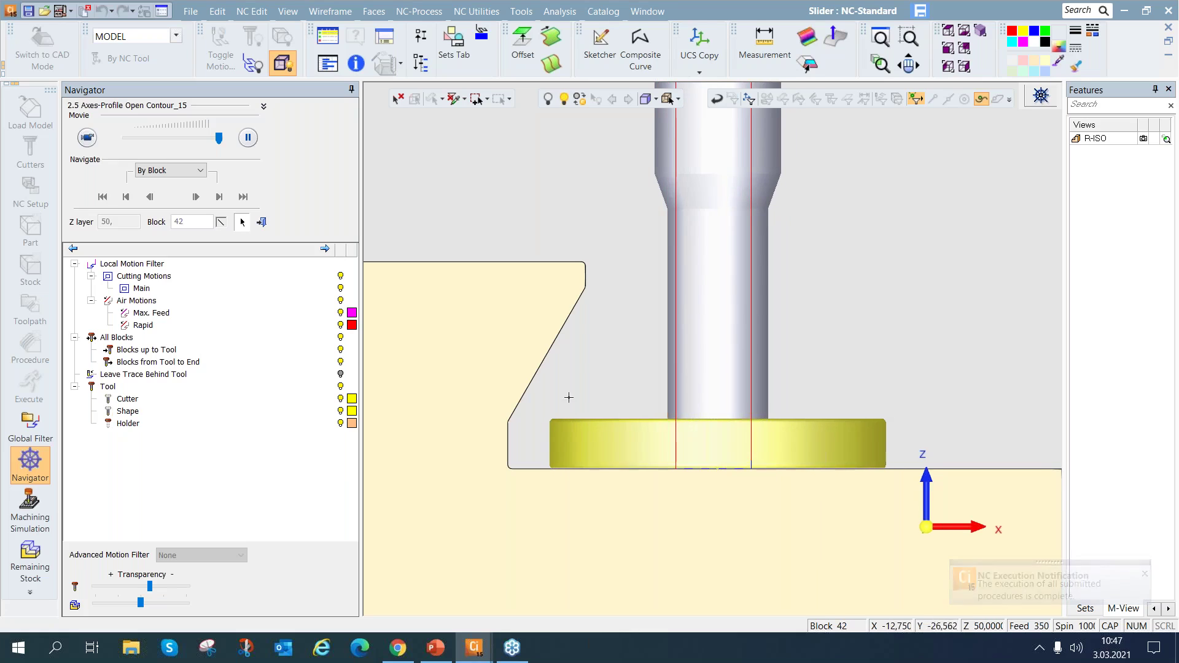
scroll(607, 314, down, 1)
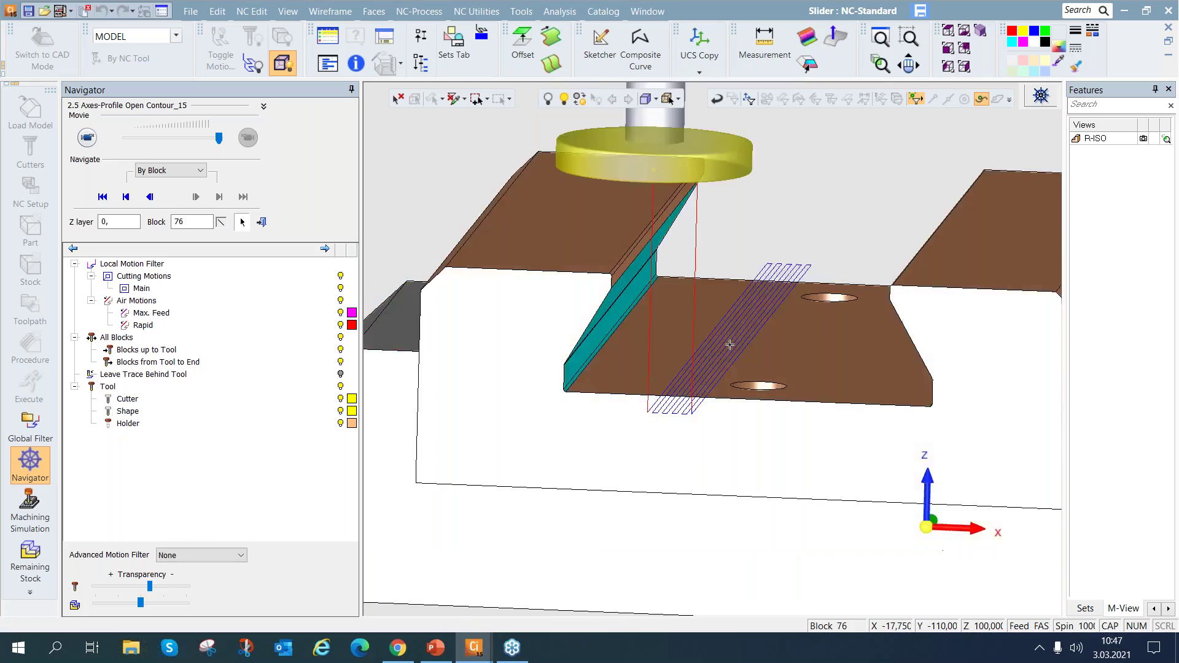
click(261, 222)
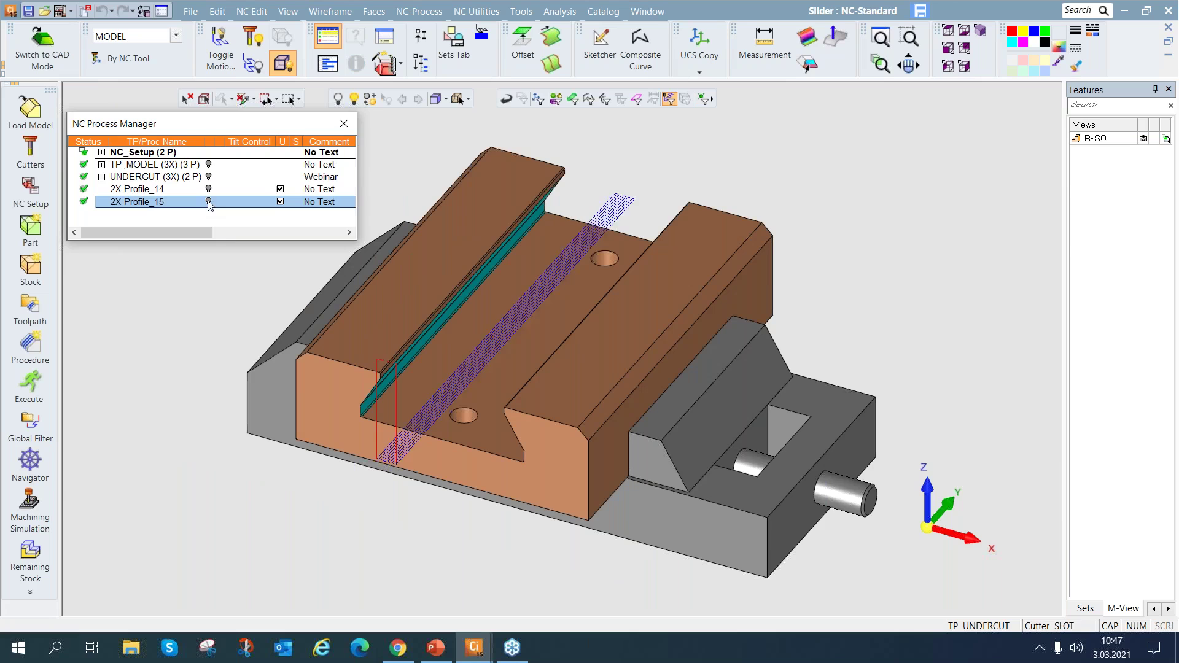
click(209, 201)
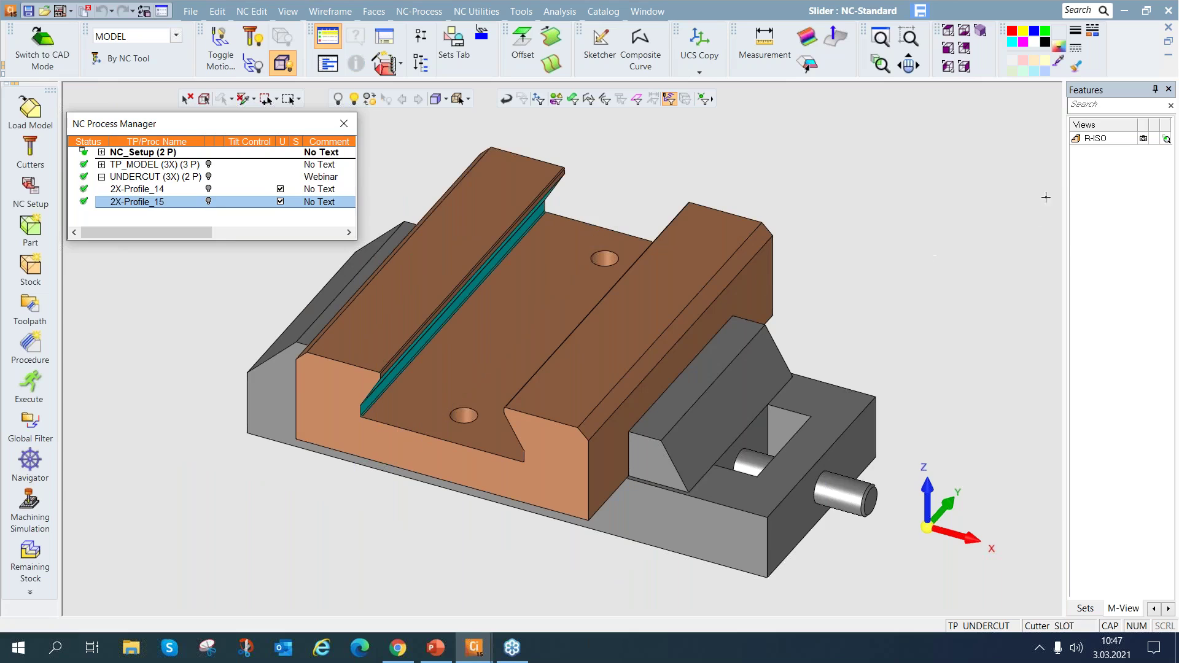
click(1144, 139)
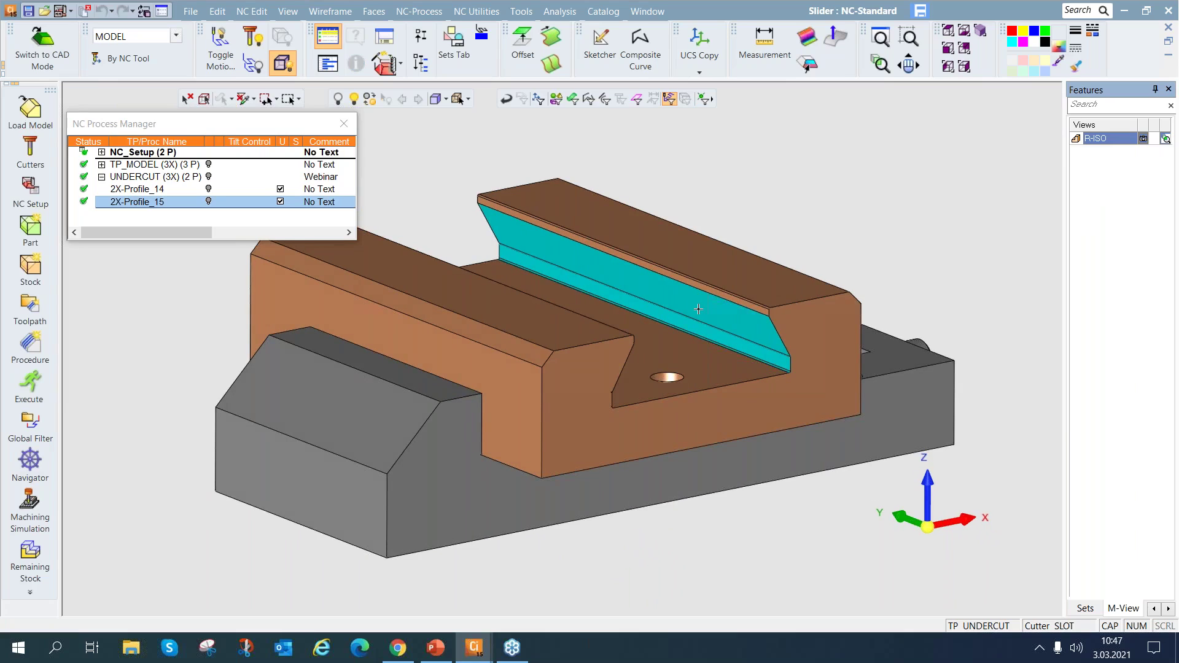
Start a new procedure of type Local Operations with subtype Local 3X
click(34, 347)
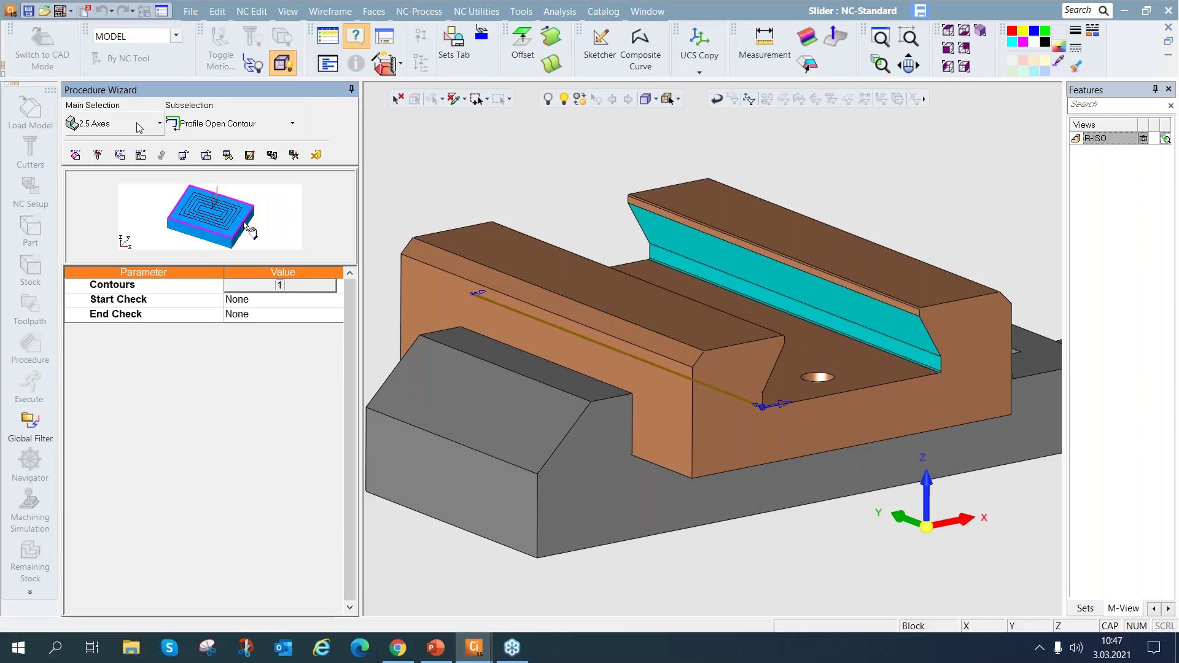
click(137, 127)
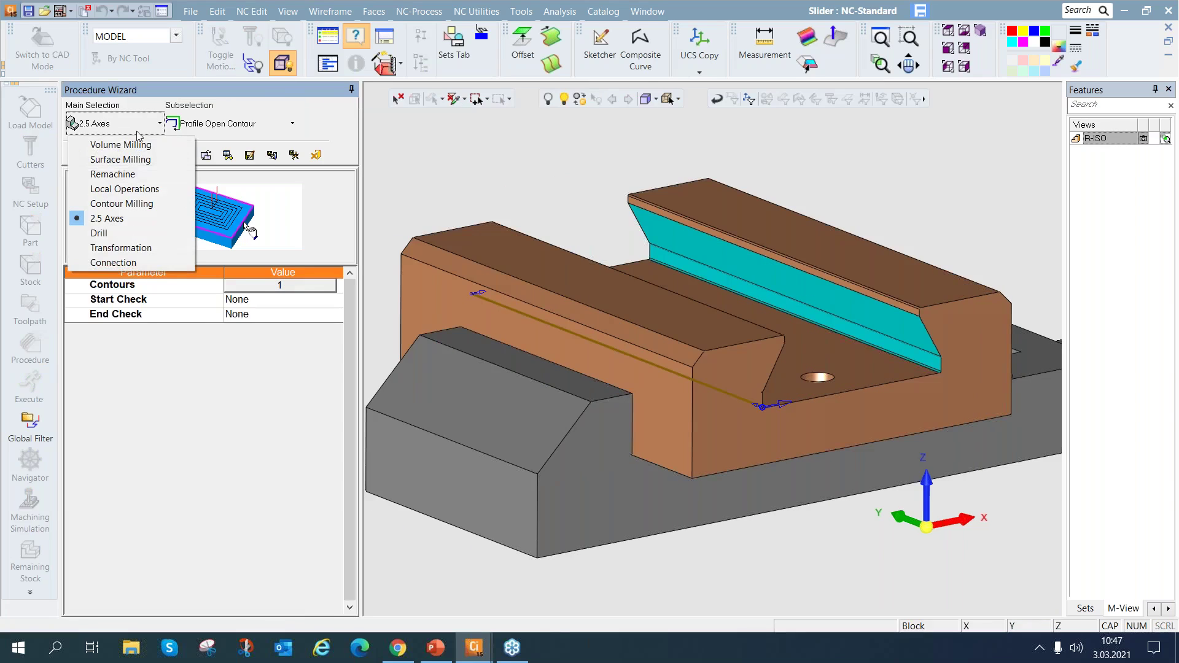
click(145, 189)
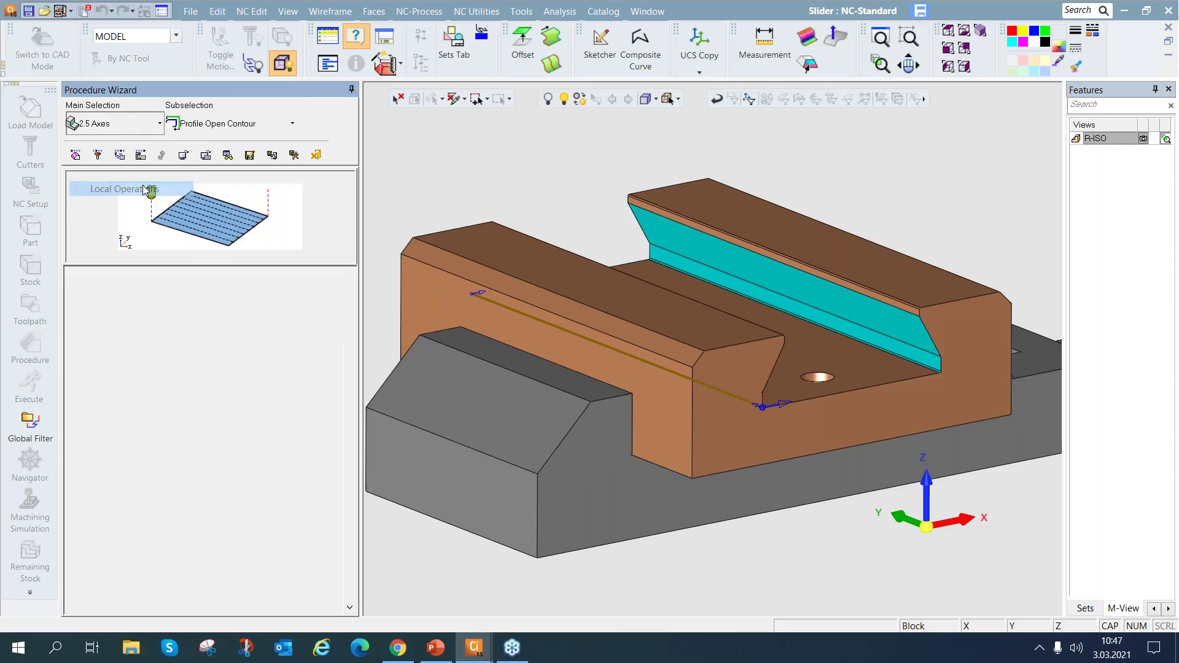
click(244, 129)
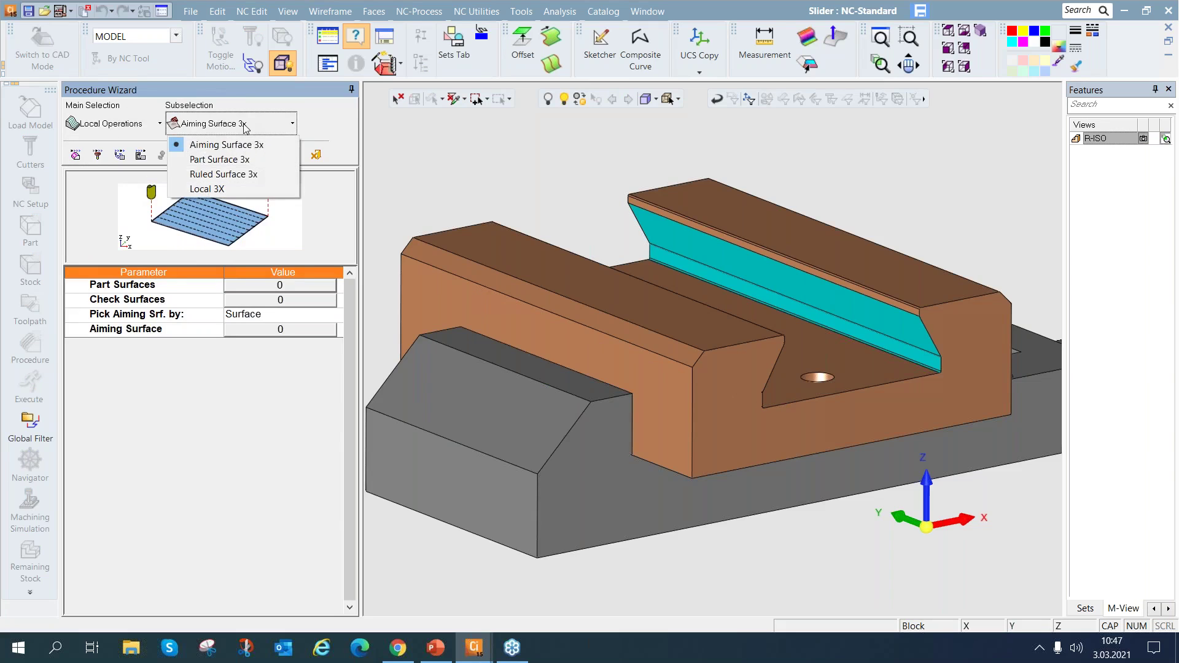
click(256, 186)
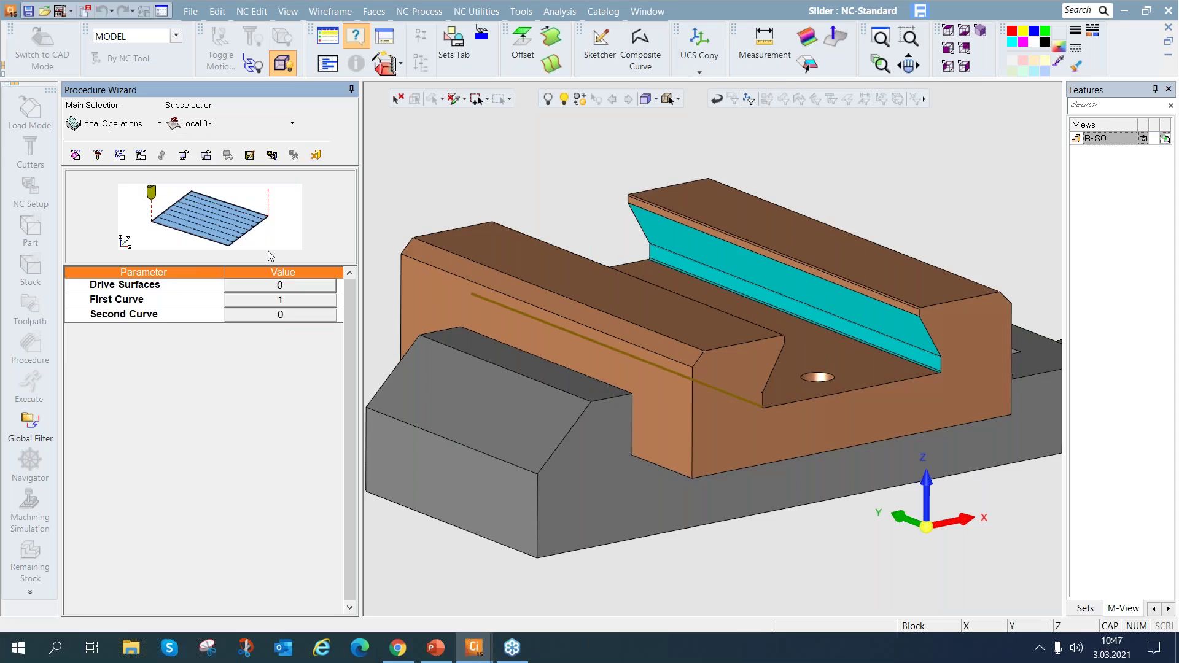
Choose the KIRLANGIC dove mill cutter and bring up the 3X Local Control Panel
click(98, 154)
click(117, 97)
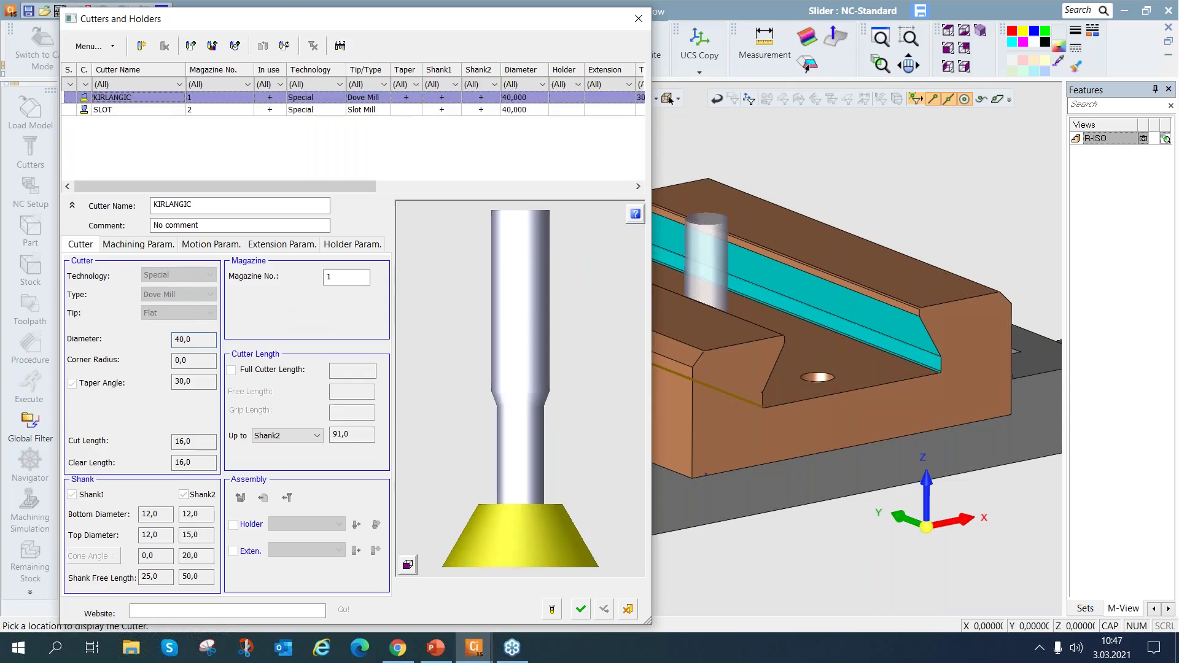
key(Return)
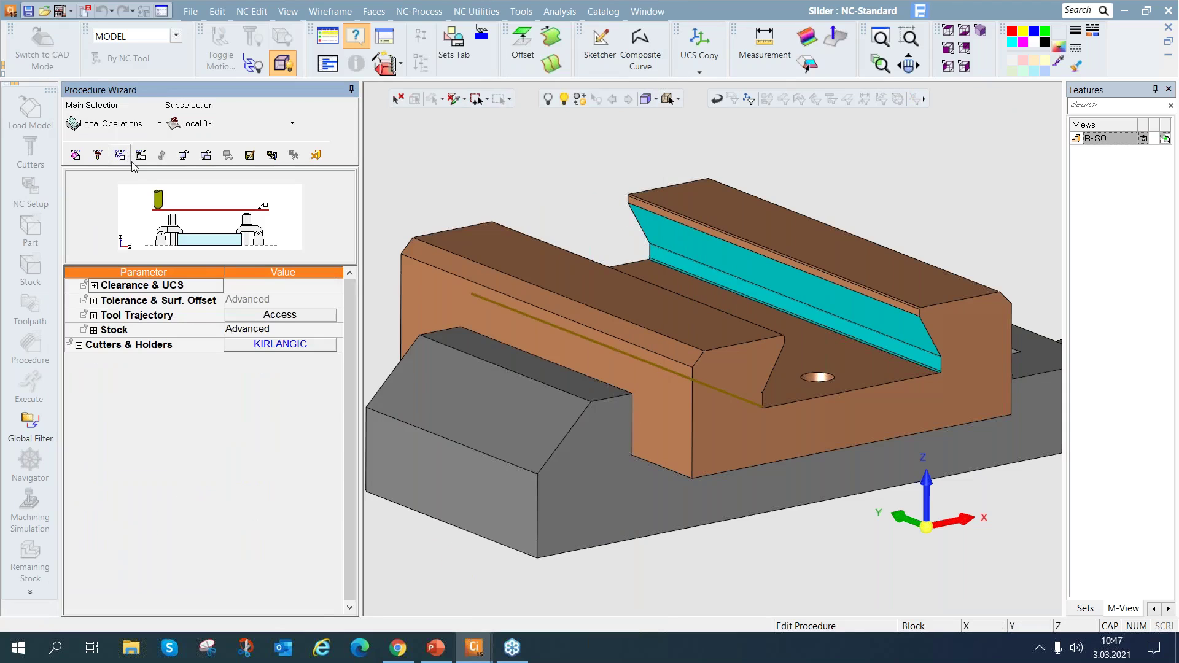
middle_click(256, 313)
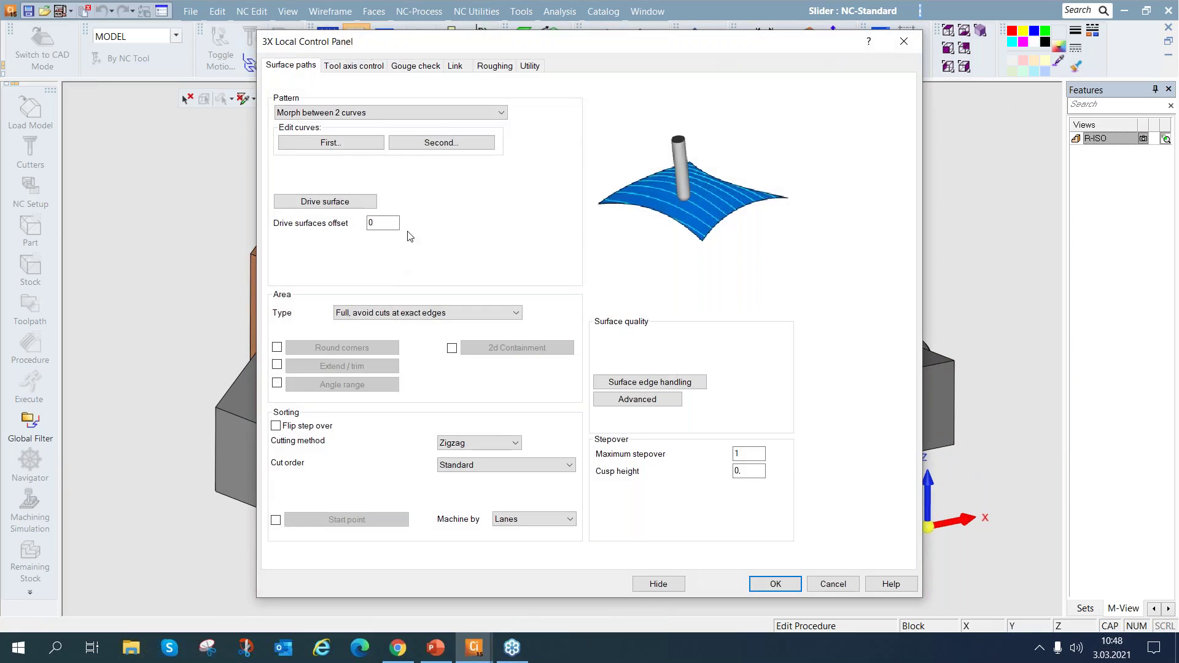
Keep the Morph between 2 curves pattern and pick the cyan face's top edge as first curve
click(440, 112)
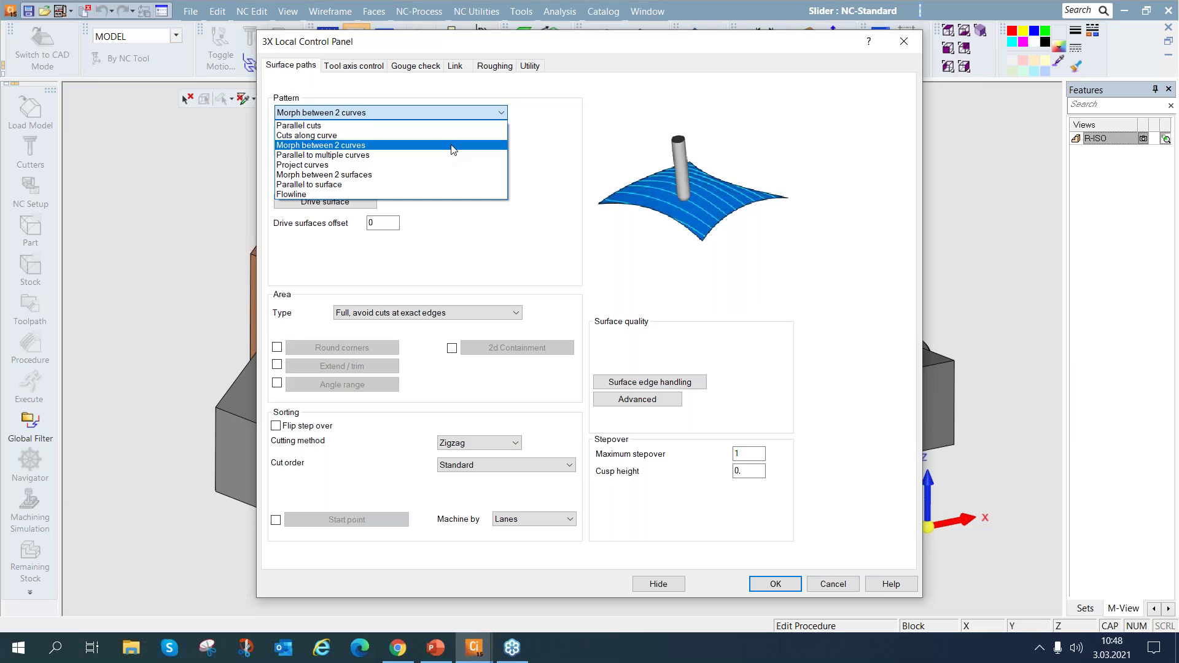
click(451, 147)
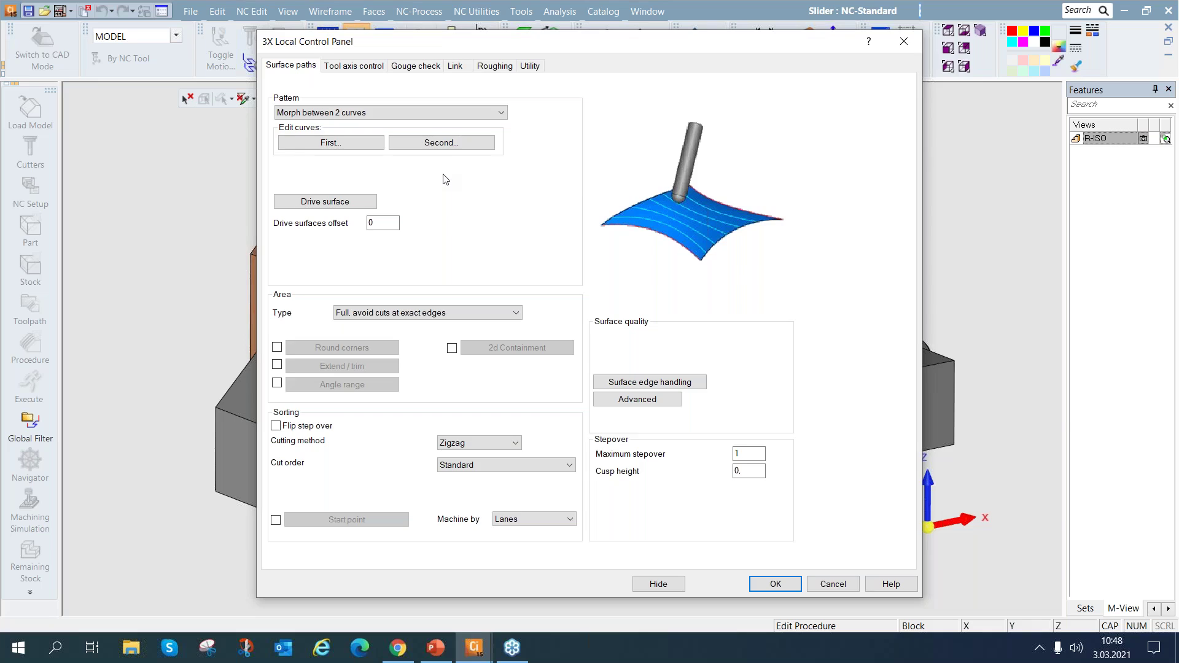
click(332, 143)
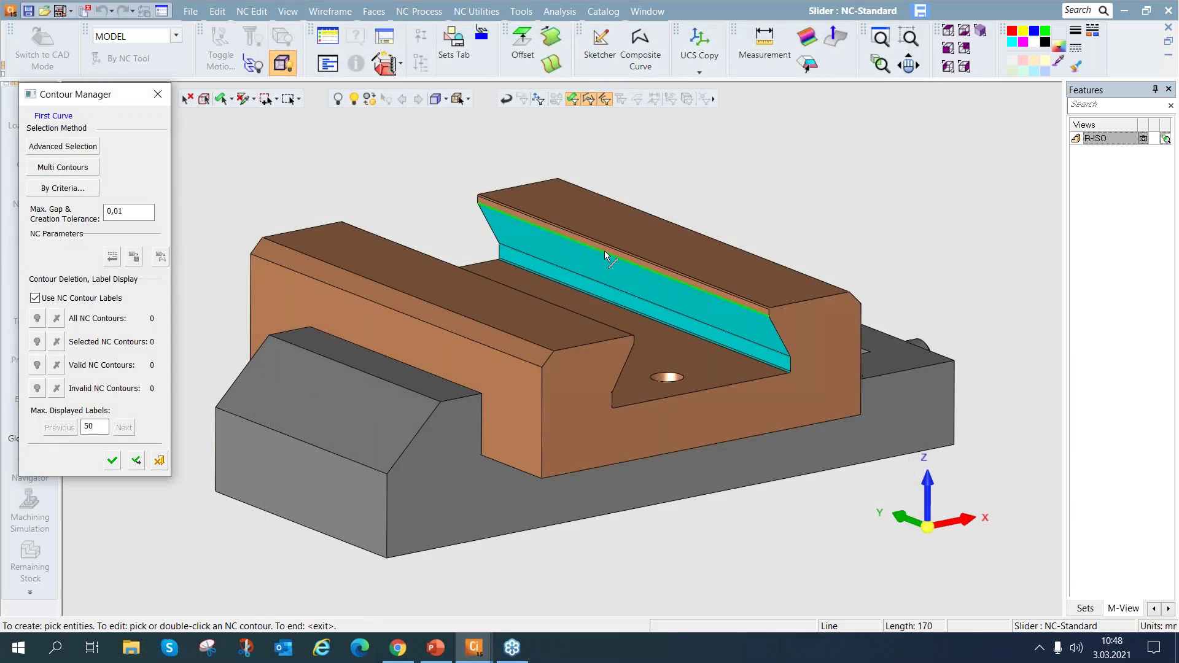
click(605, 250)
click(158, 94)
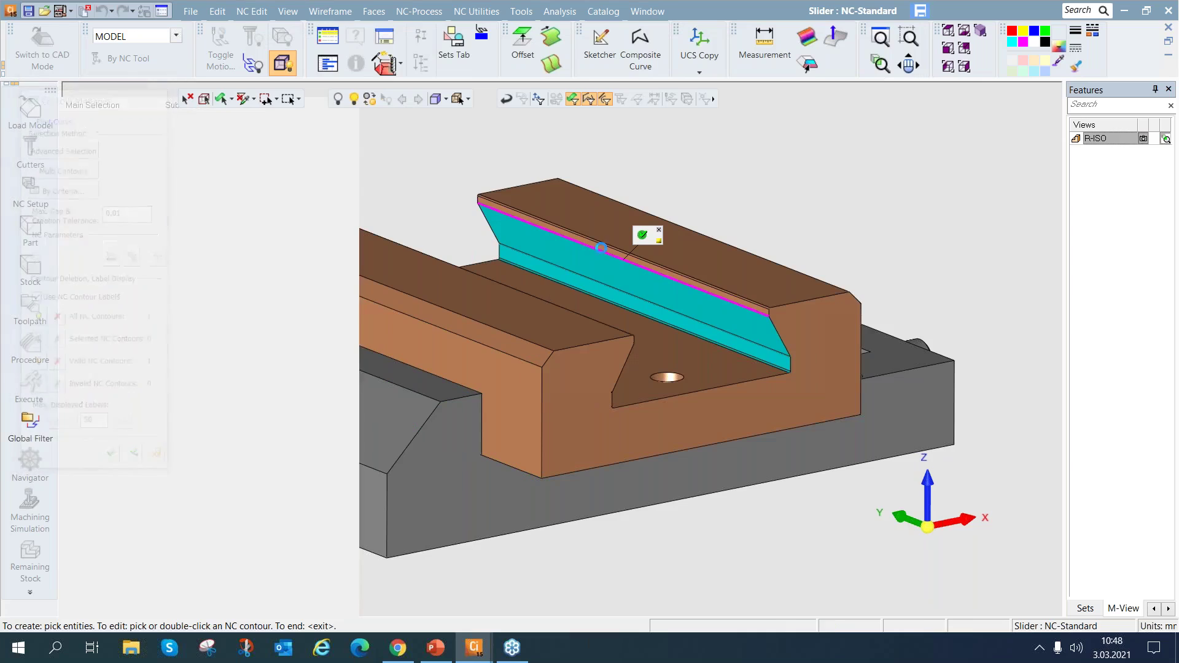
Pick the cyan face's bottom edge as second curve and the face itself as drive surface
click(443, 144)
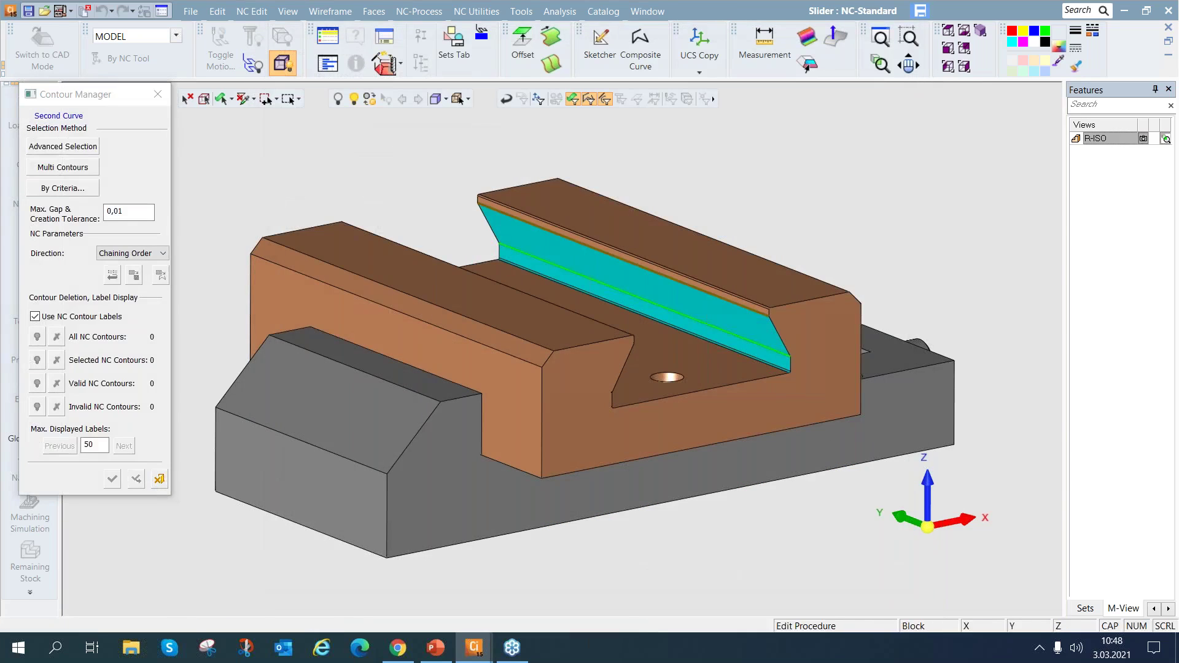
click(644, 299)
click(158, 94)
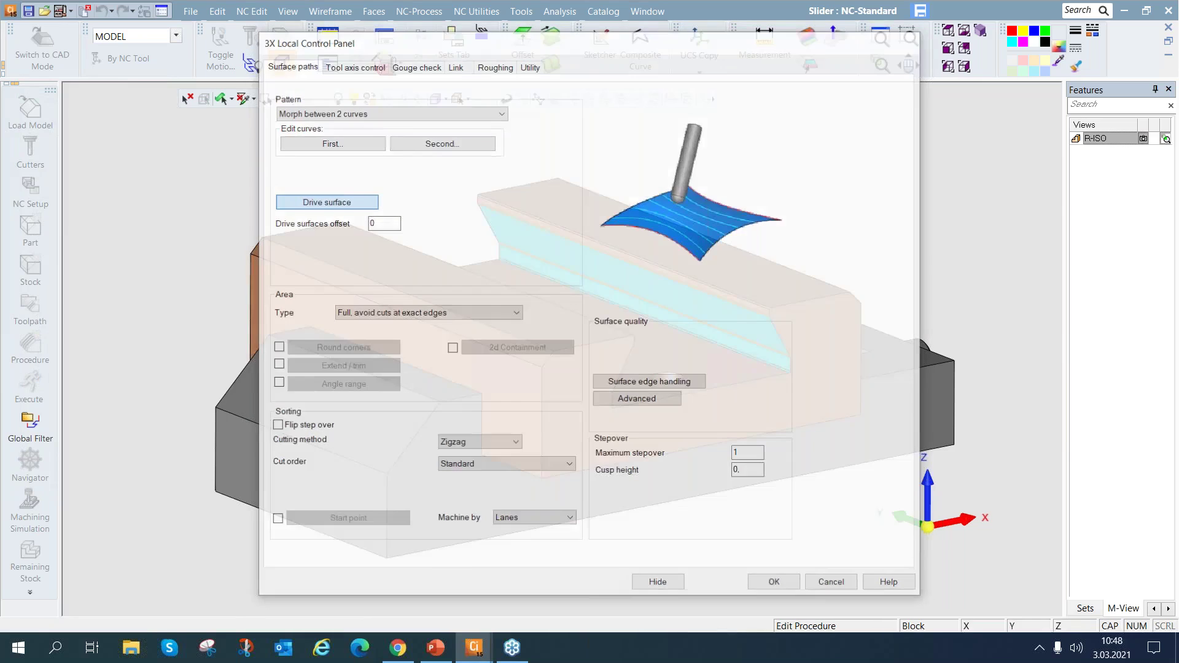
click(327, 202)
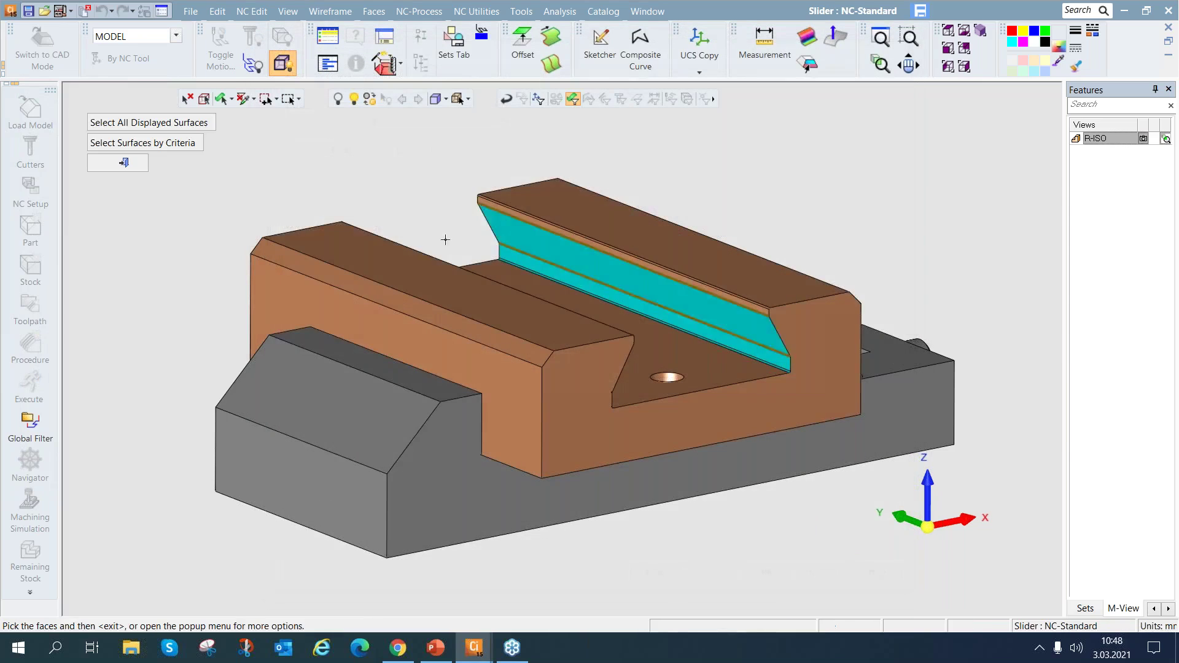
click(558, 249)
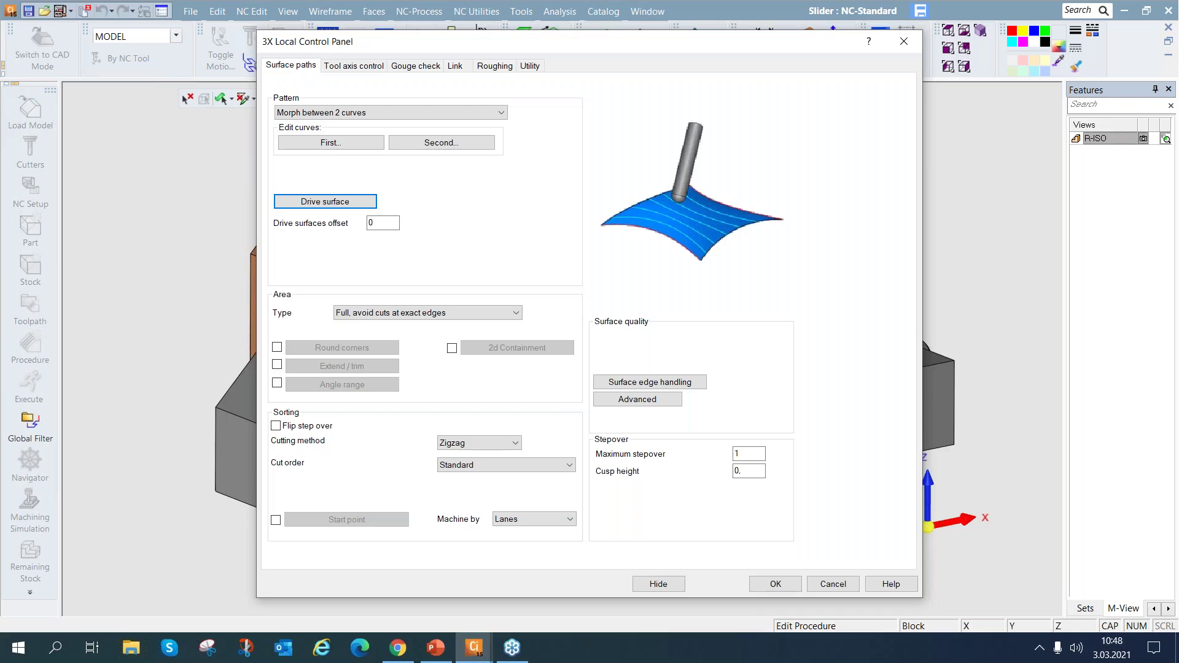
Enable Maximum stepover, accept the settings and Save & Calculate Local-3X_16
click(750, 453)
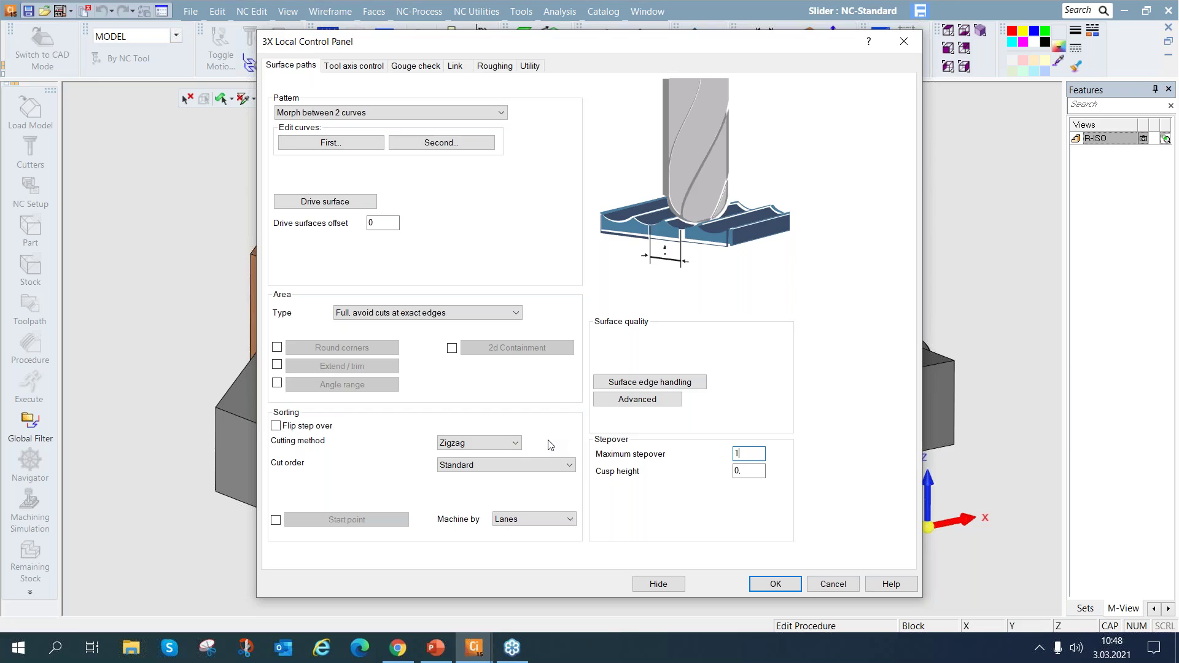
click(771, 584)
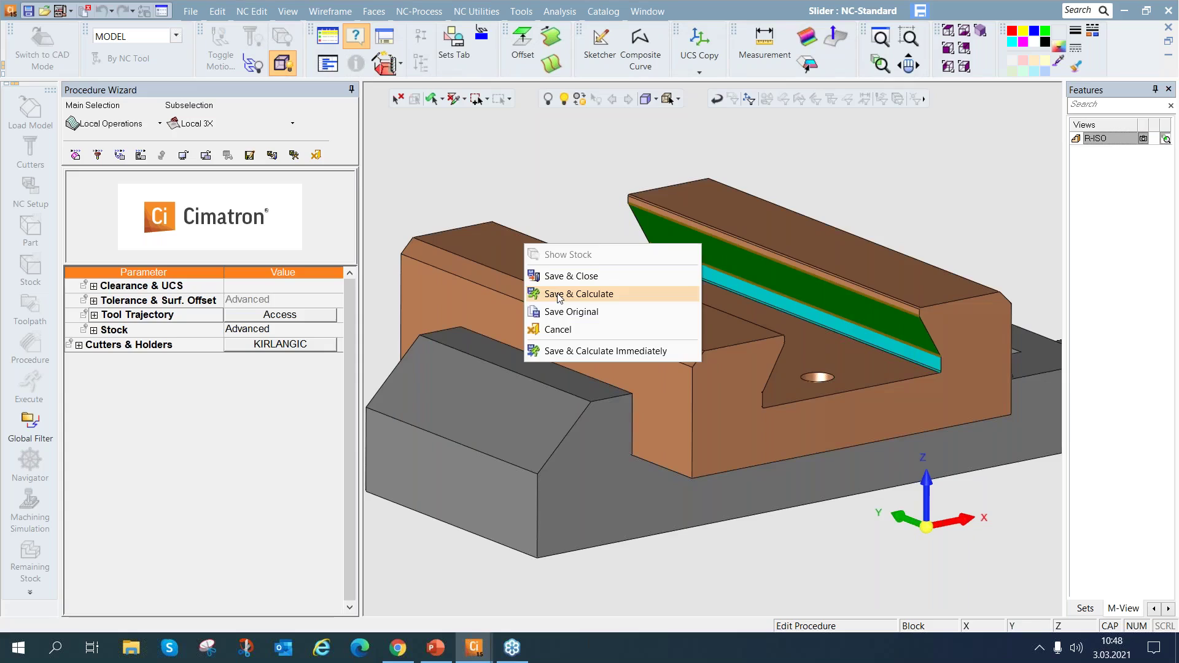
click(560, 295)
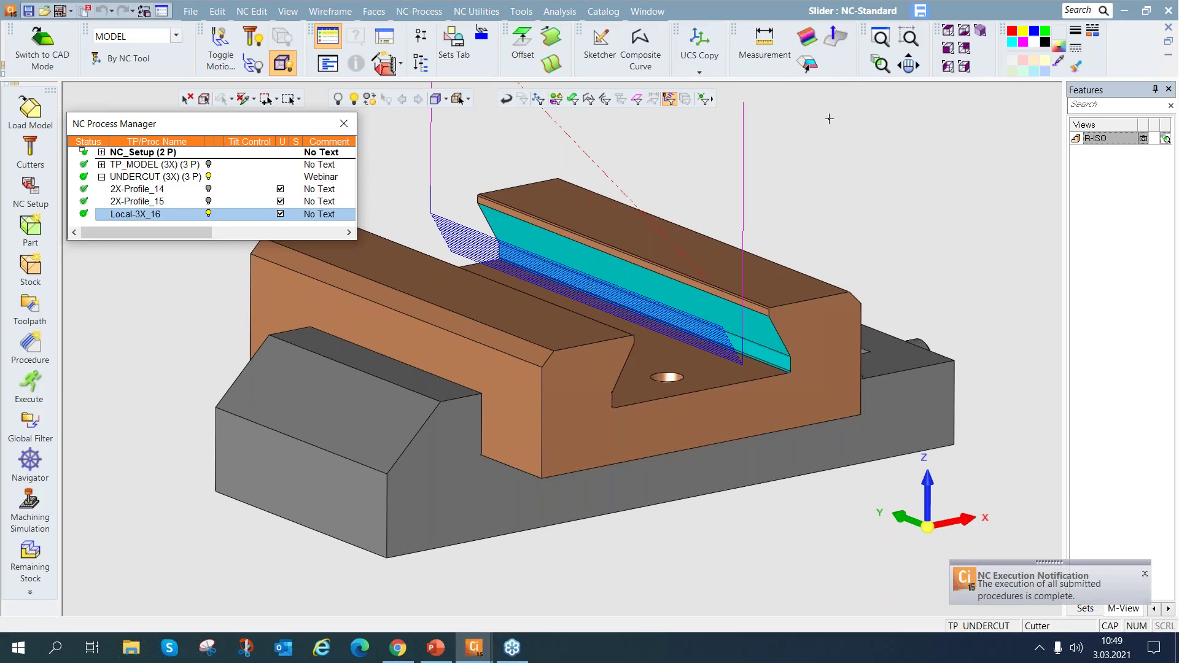
click(976, 37)
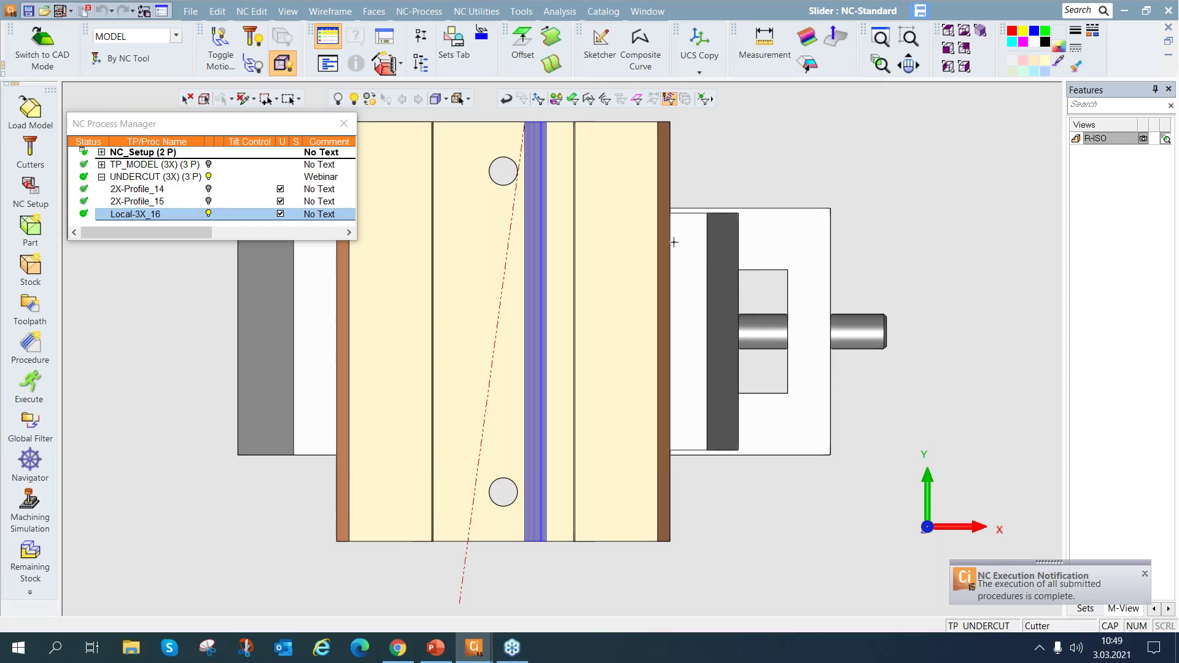
click(1143, 140)
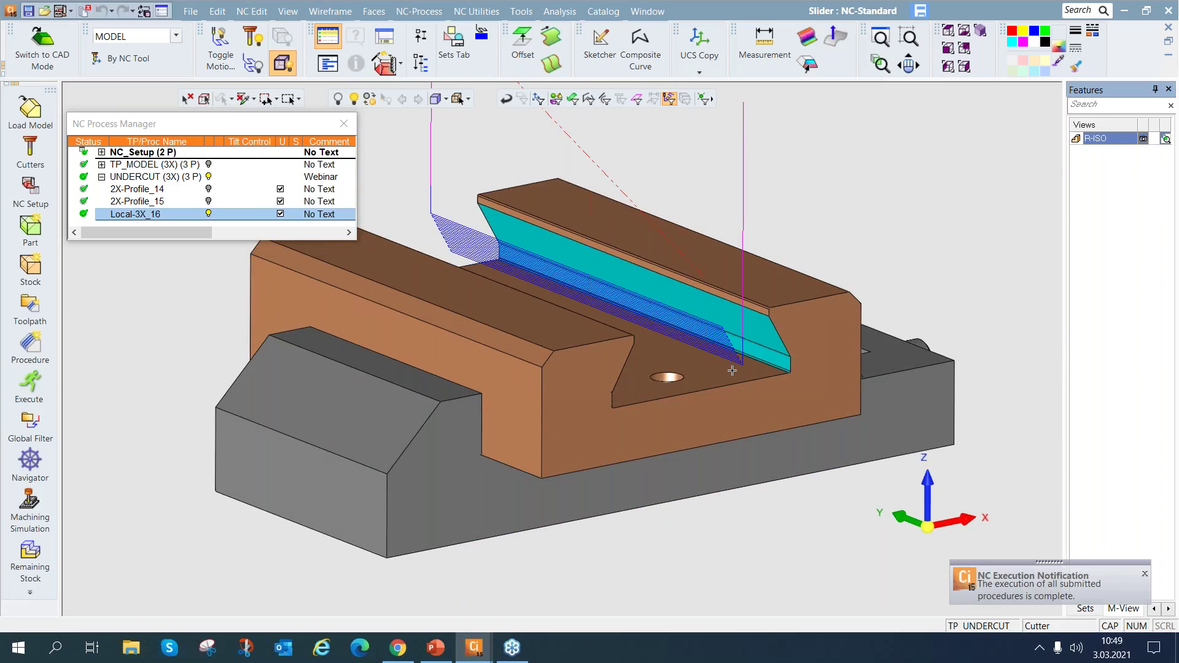
Enable Extend/trim on Local-3X_16 with tangential Start and End of 50, then recalculate it
click(146, 219)
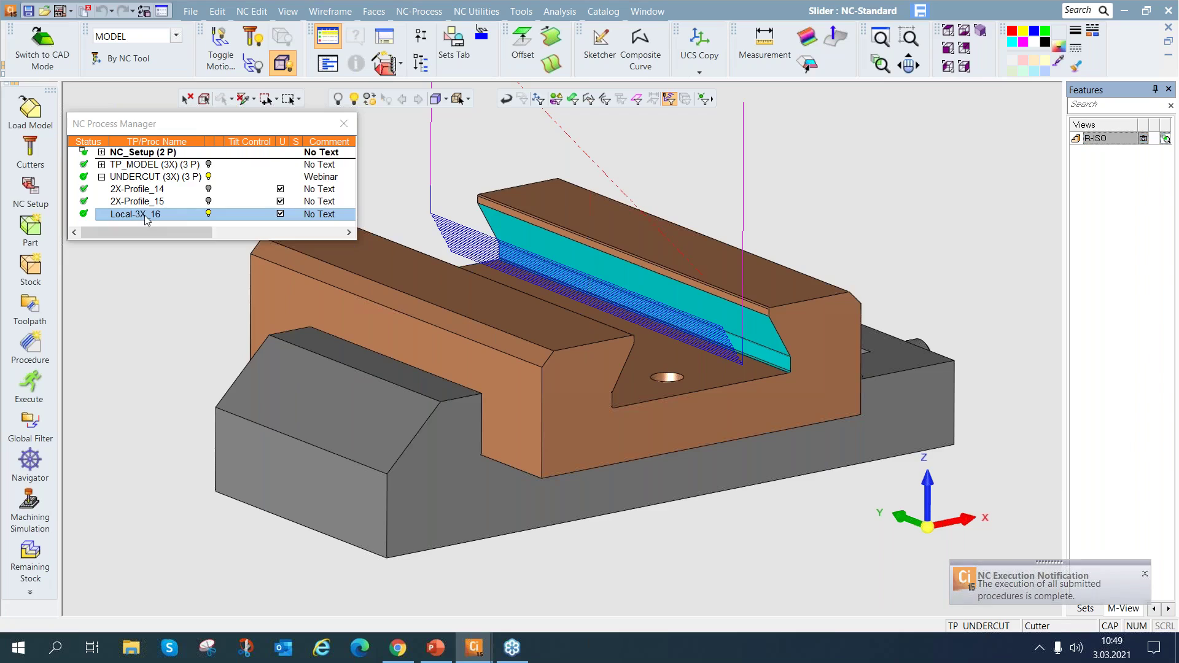
double_click(146, 216)
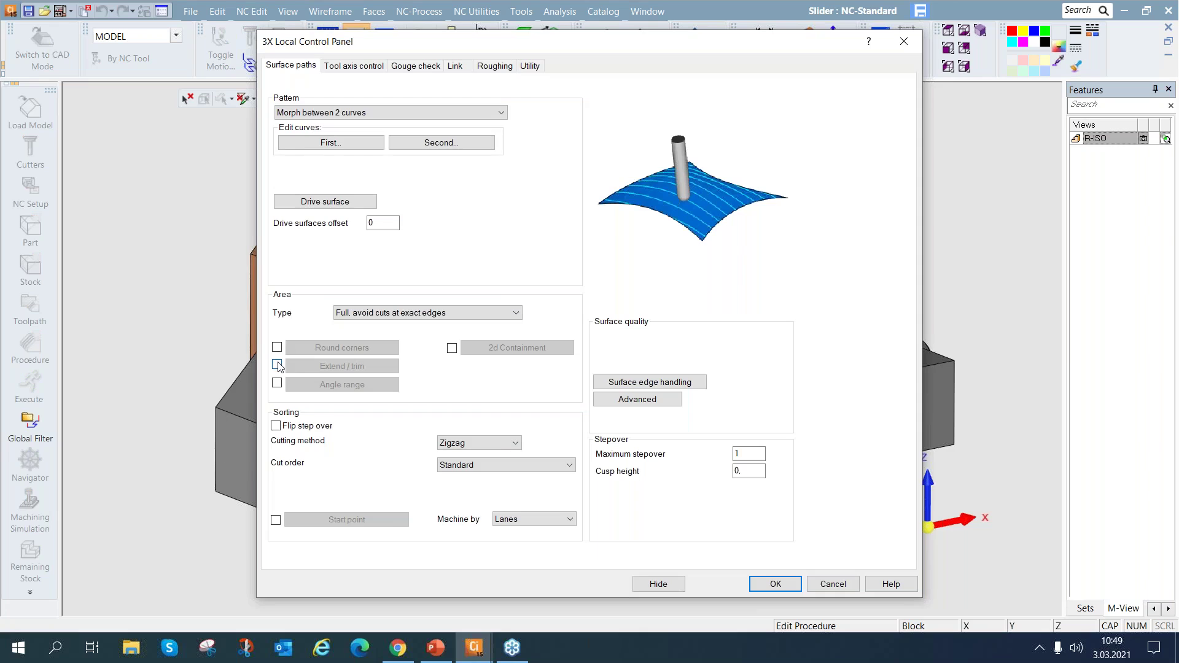
click(277, 365)
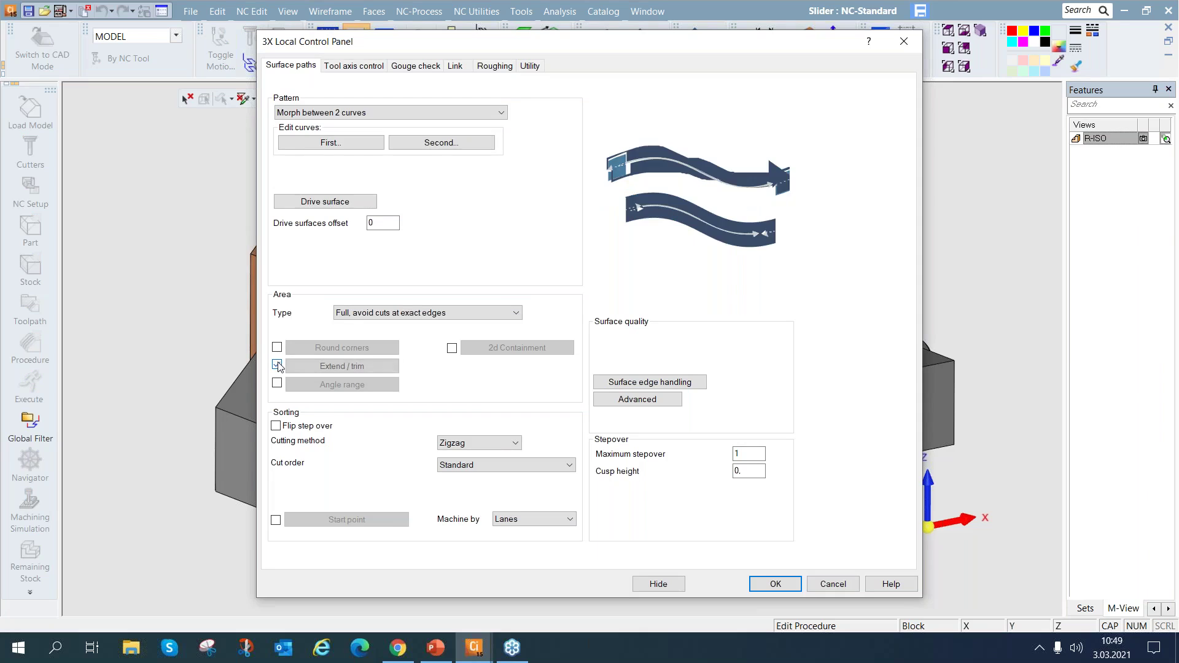
click(366, 367)
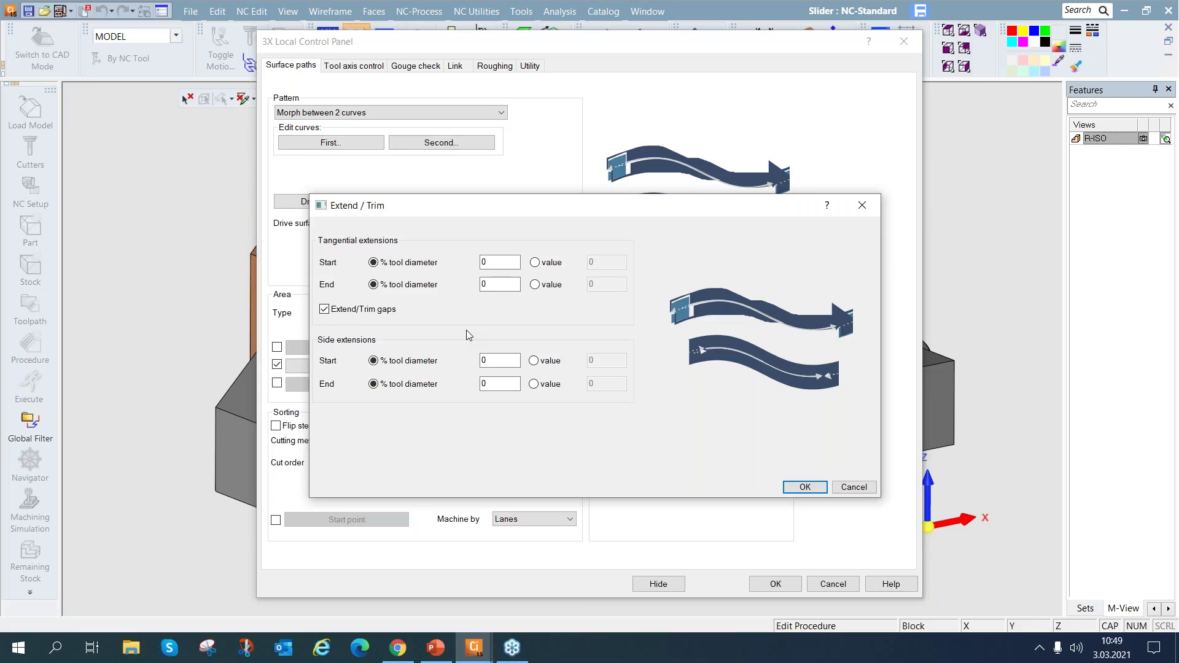
double_click(491, 262)
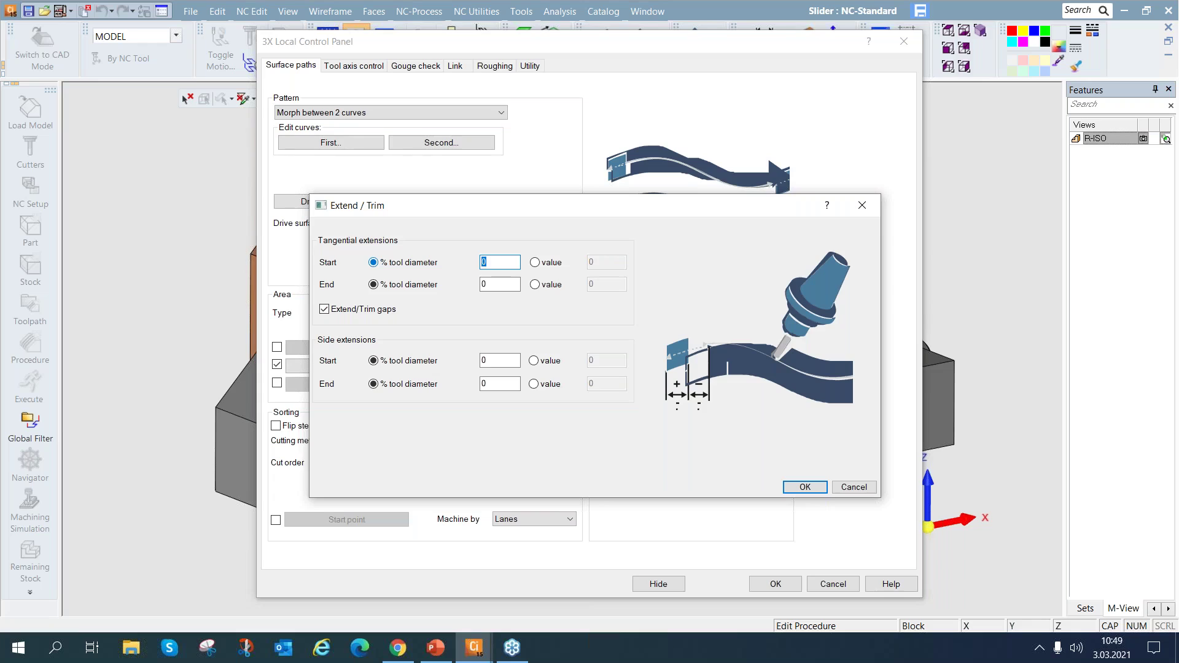
text(50)
double_click(501, 284)
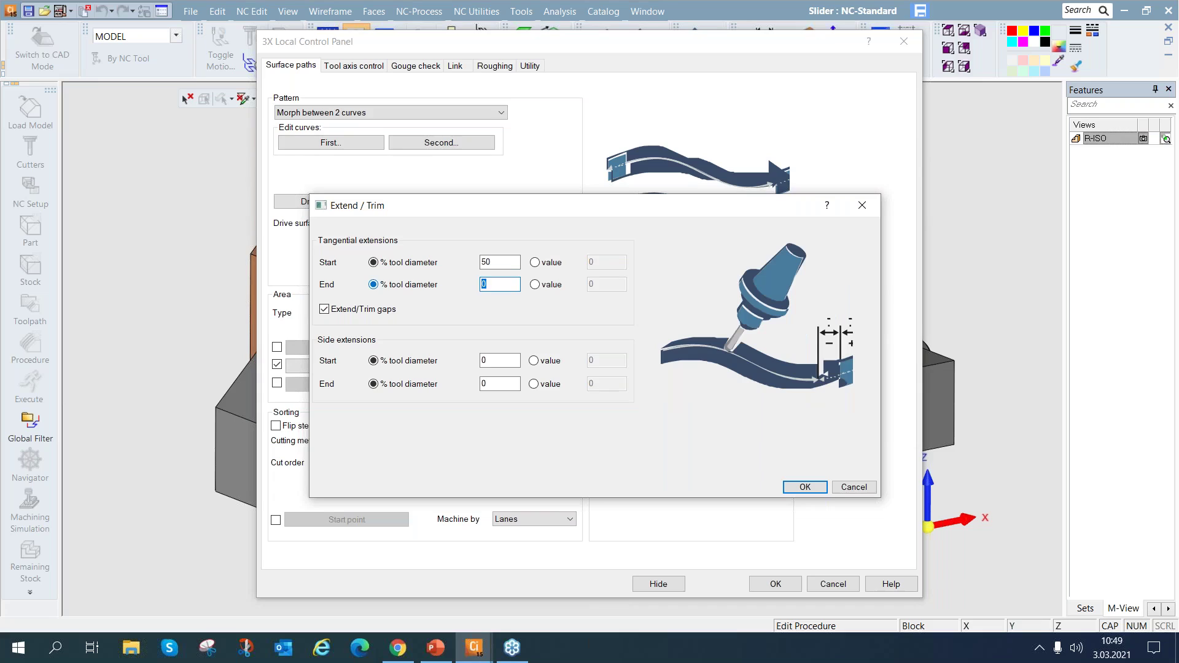
text(50)
click(800, 489)
click(776, 584)
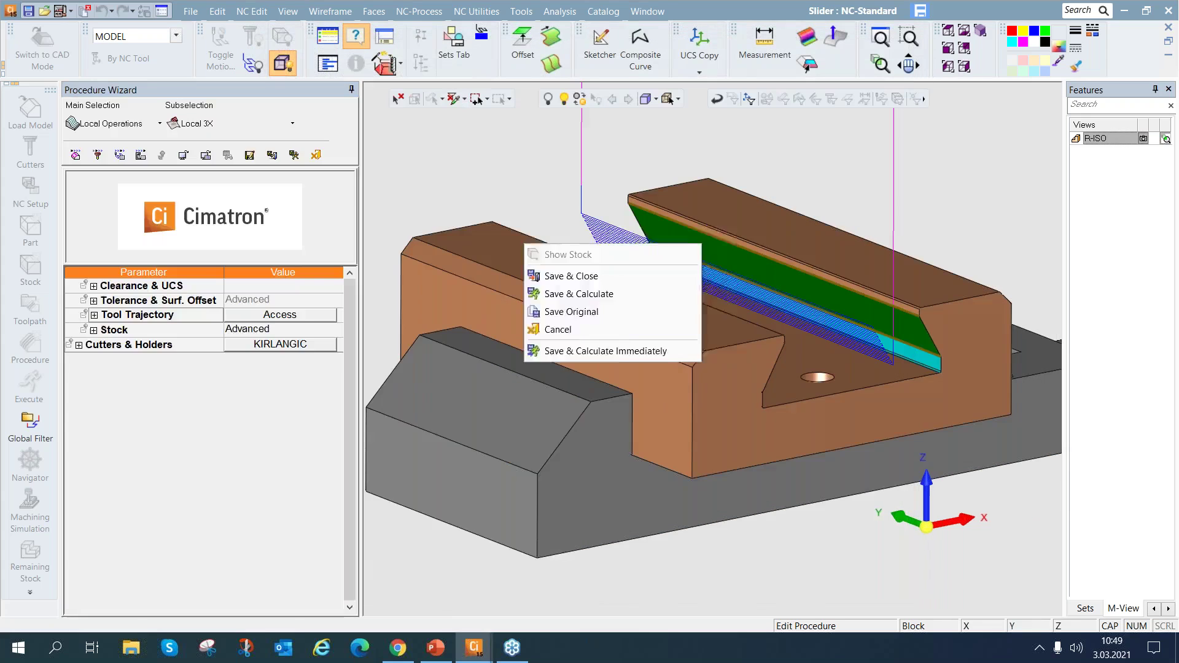
click(594, 281)
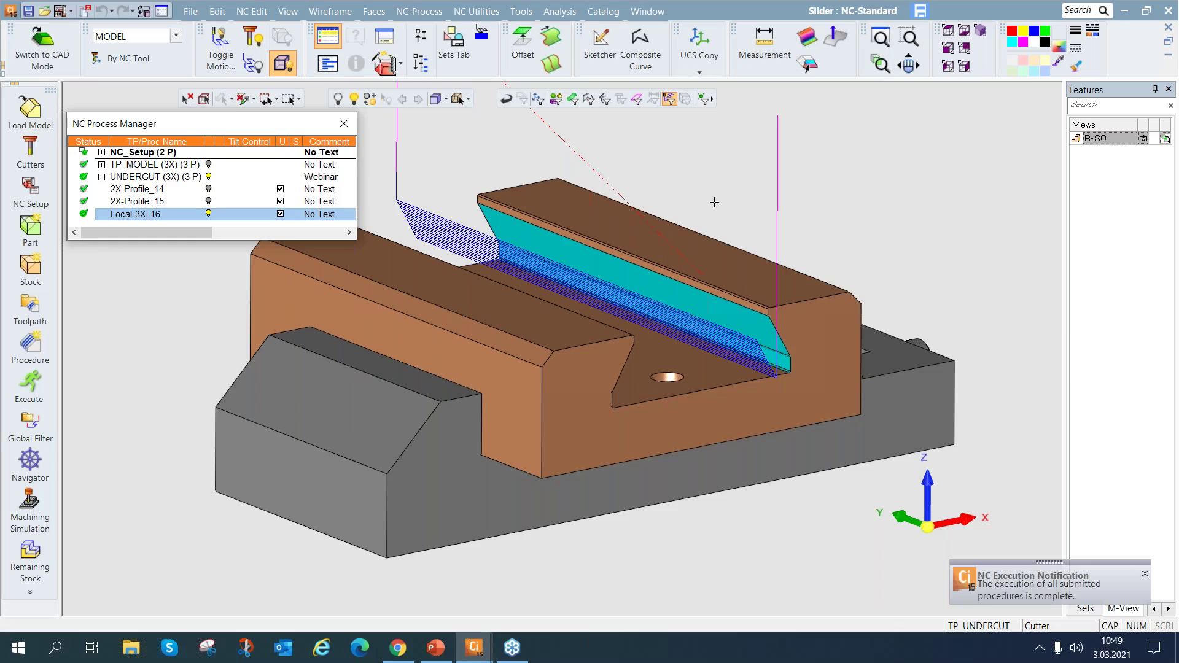
Inspect the extended toolpath from top and isometric views, then switch to a front view
click(949, 31)
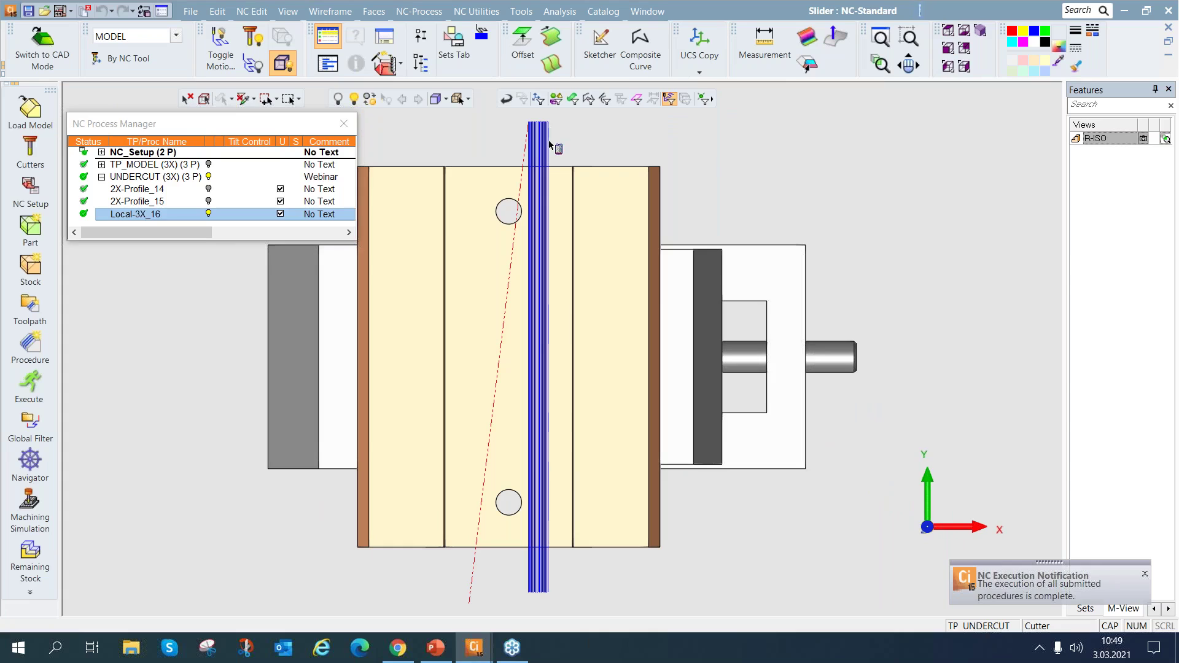
click(980, 34)
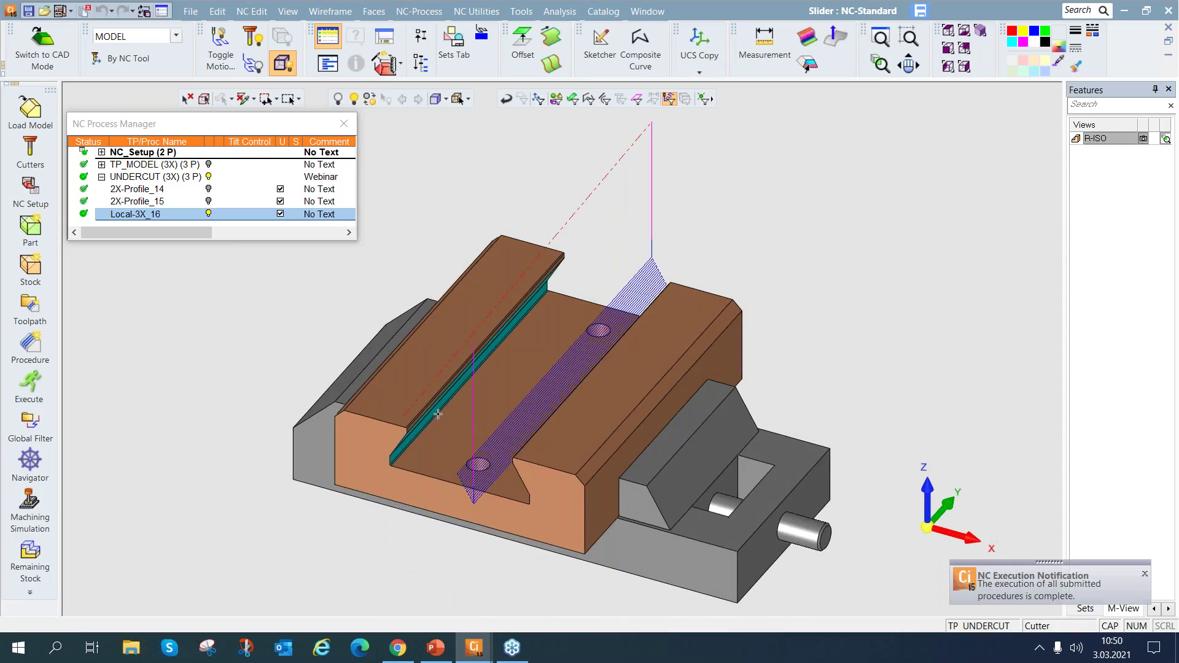
key(ctrl+f)
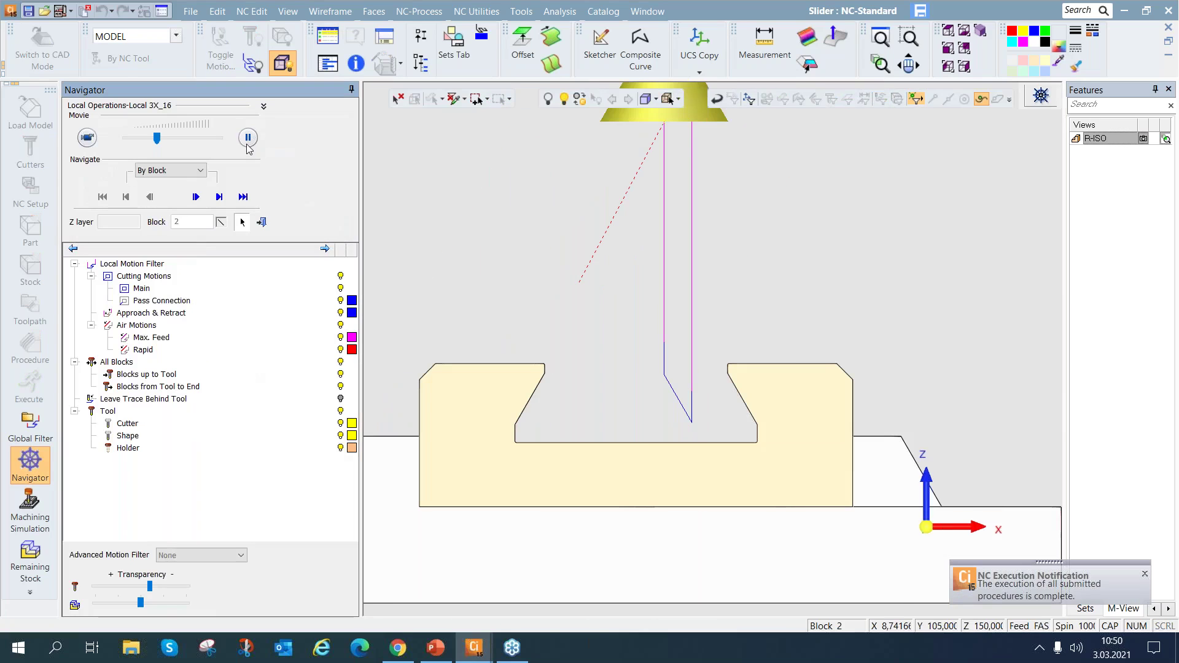
Run the Local-3X_16 dove-mill playback at higher speed to block 58, then exit to the UNDERCUT procedure list
drag(157, 138, 198, 138)
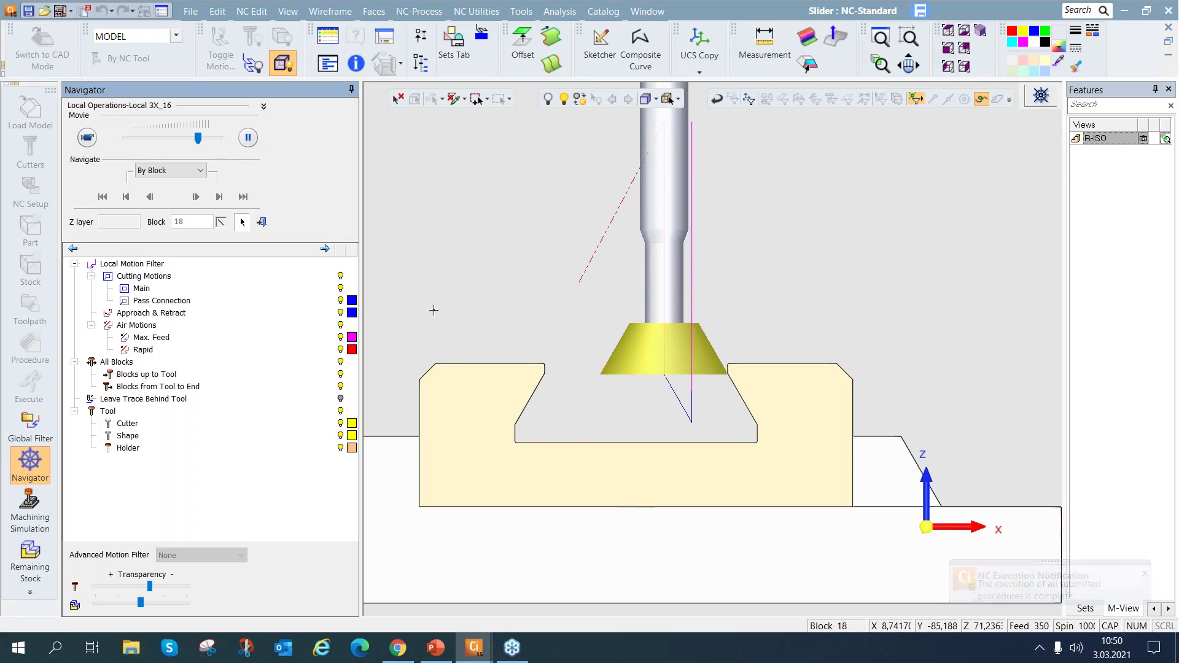
drag(198, 139, 218, 138)
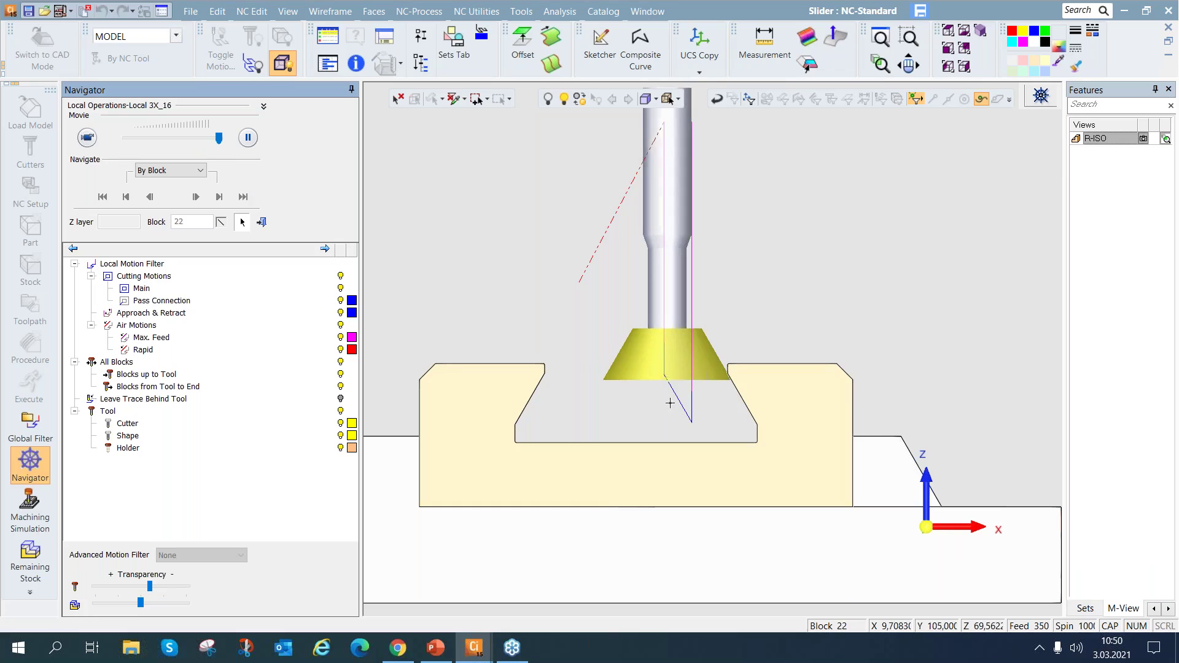
scroll(675, 398, up, 2)
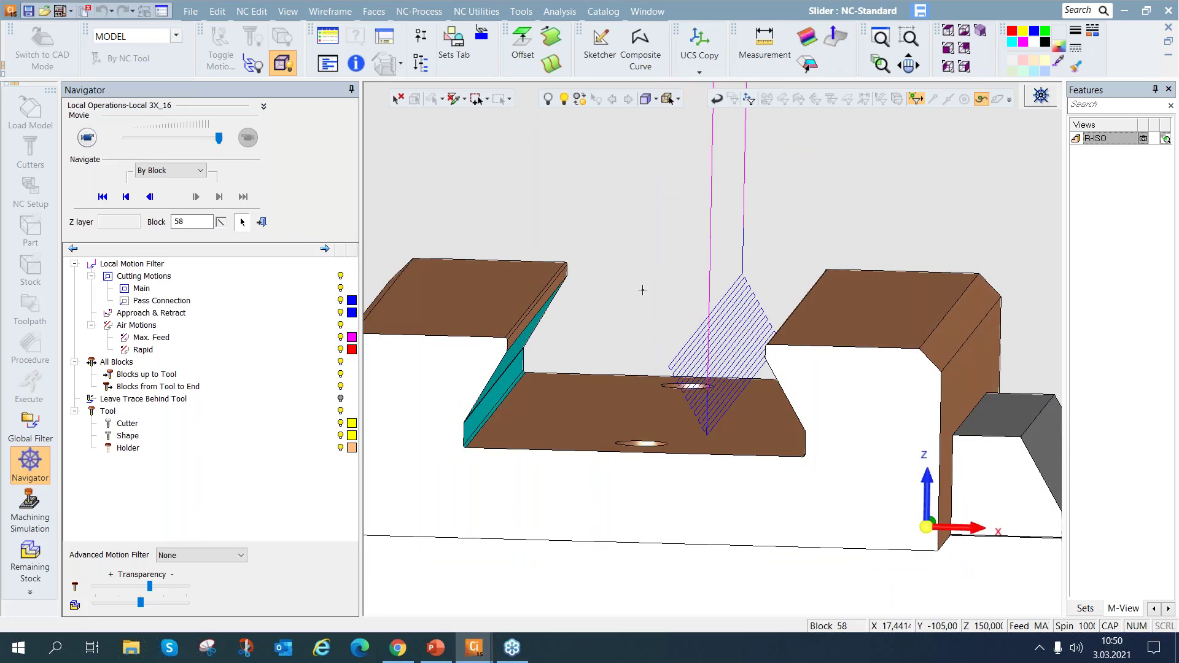
click(259, 225)
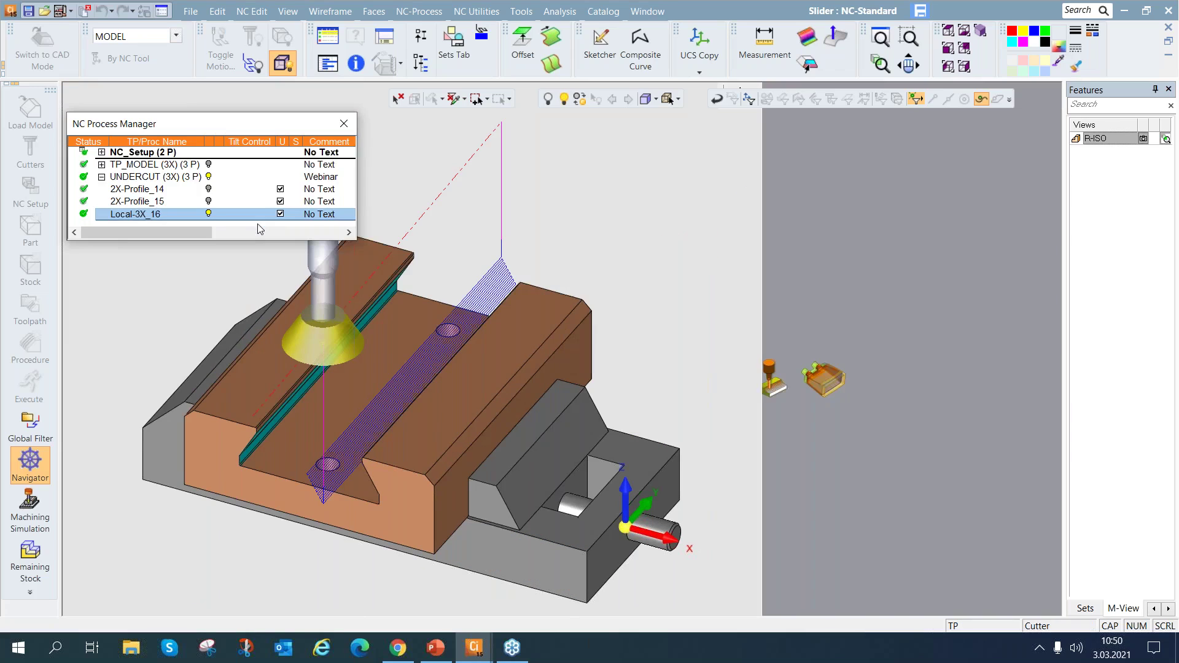